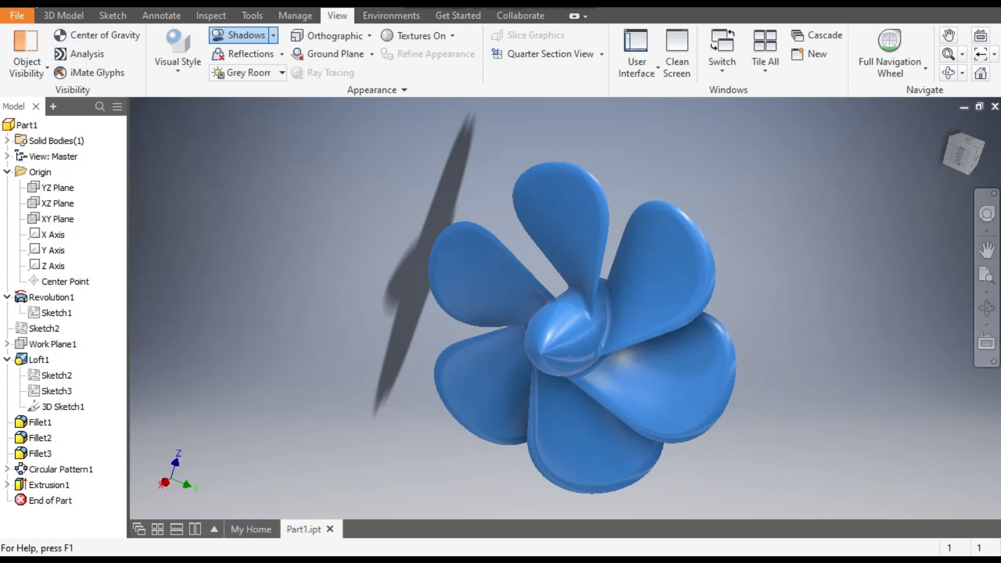
Create a new part from the metric Standard (mm).ipt template and start a 2D sketch on the XY plane
key("ctrl+n")
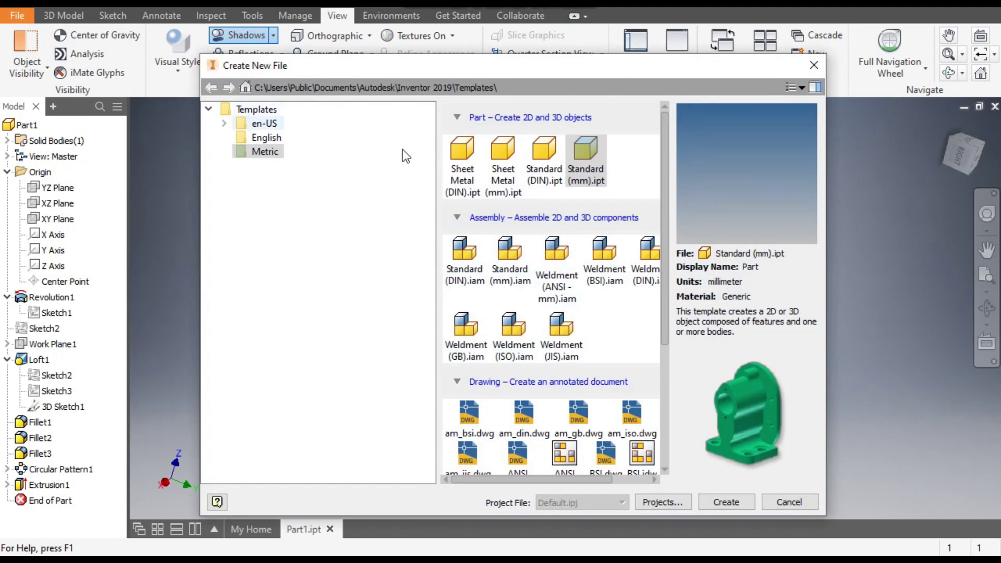
left_click(592, 149)
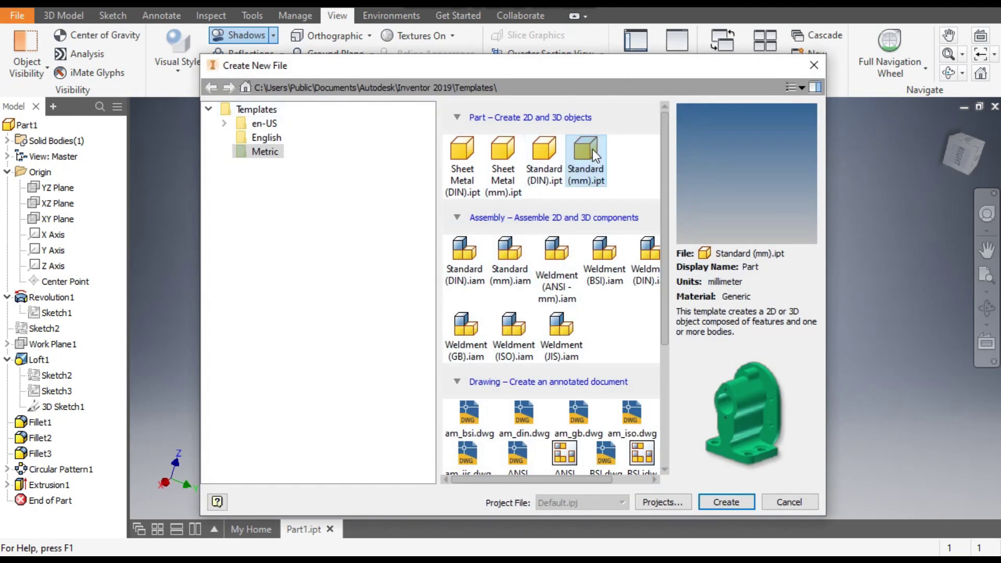
left_click(720, 504)
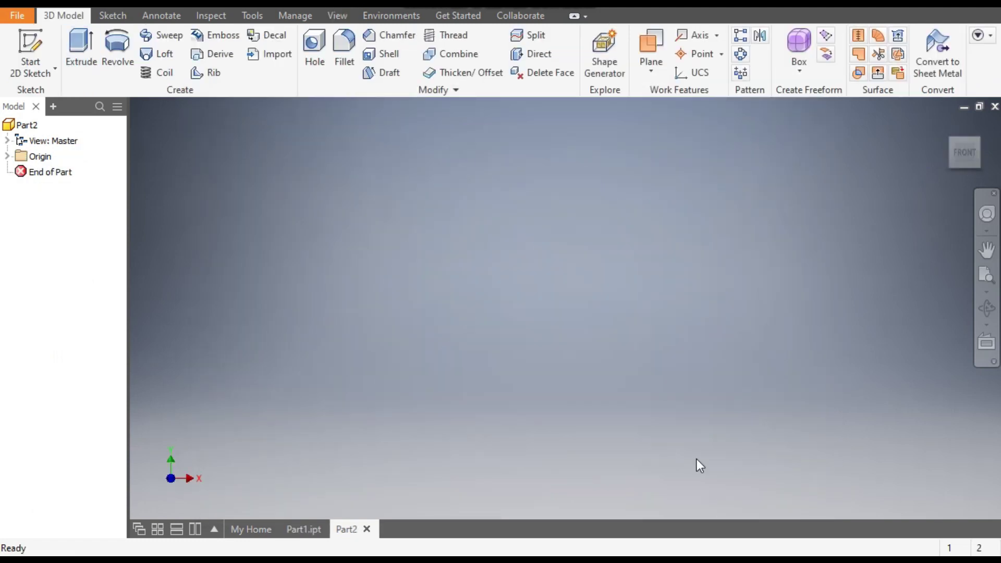
left_click(31, 58)
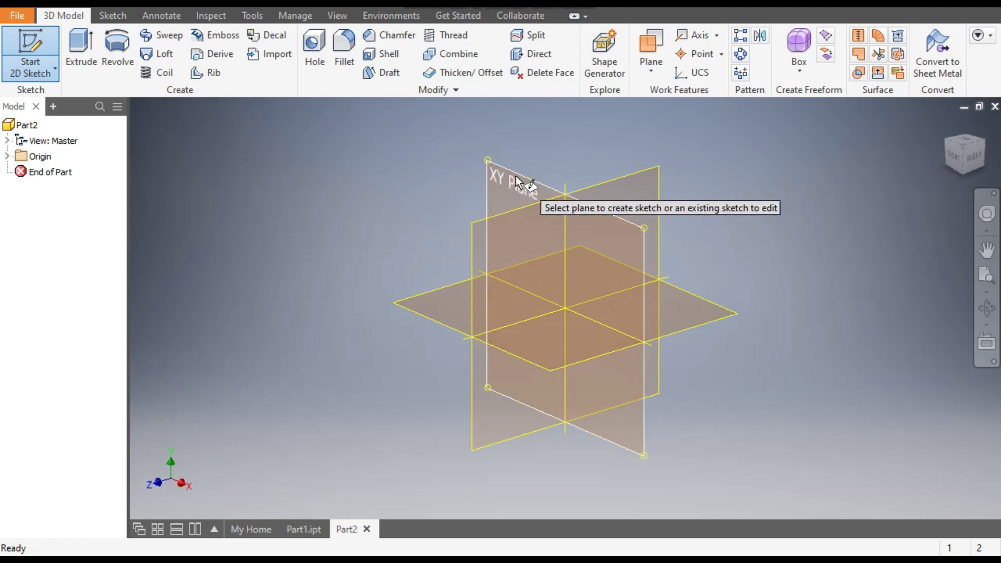
left_click(516, 178)
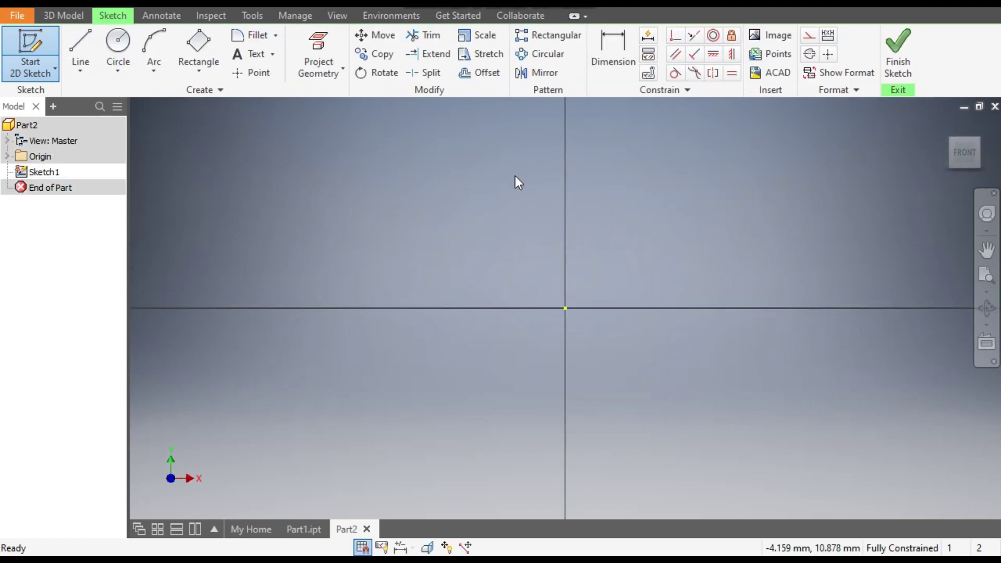
Sketch connected lines: about 23 mm along the X axis to the origin, about 6 mm up, and about 14 mm parallel to the base
left_click(75, 45)
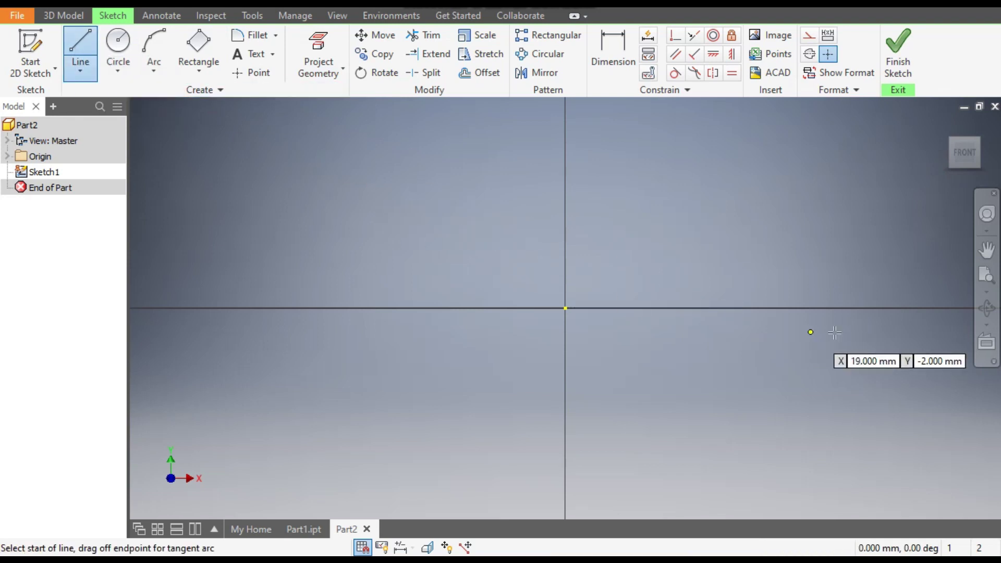
left_click(846, 309)
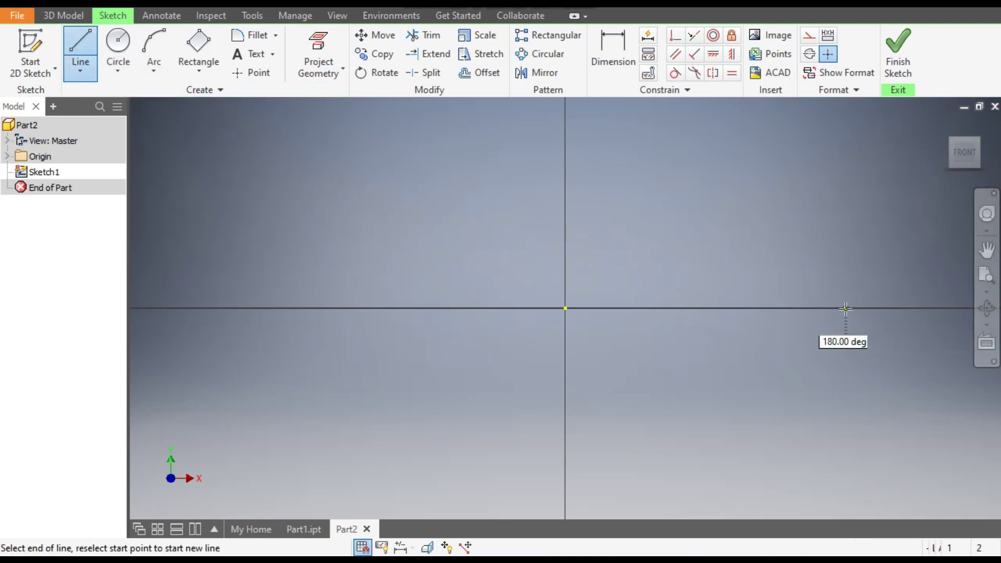
left_click(565, 308)
left_click(565, 235)
left_click(737, 236)
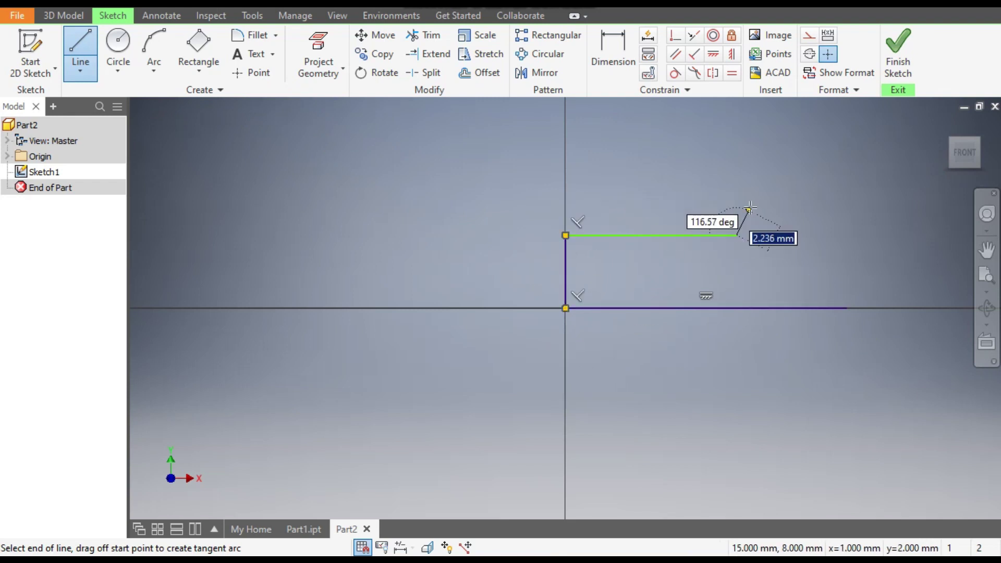
key("Escape")
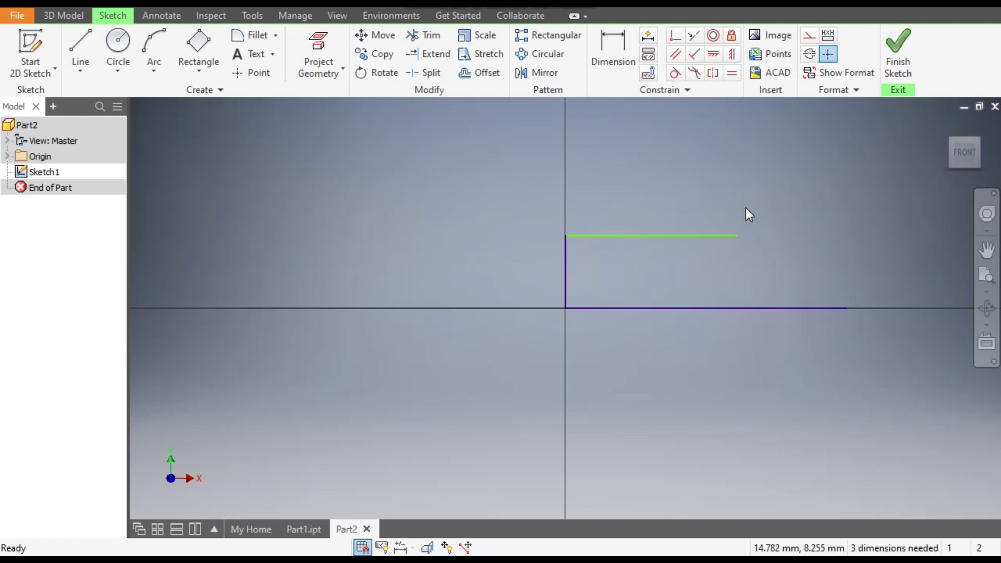
Dimension the base line along the X axis and set its length to 350 mm
left_click(612, 57)
left_click(692, 306)
left_click(678, 347)
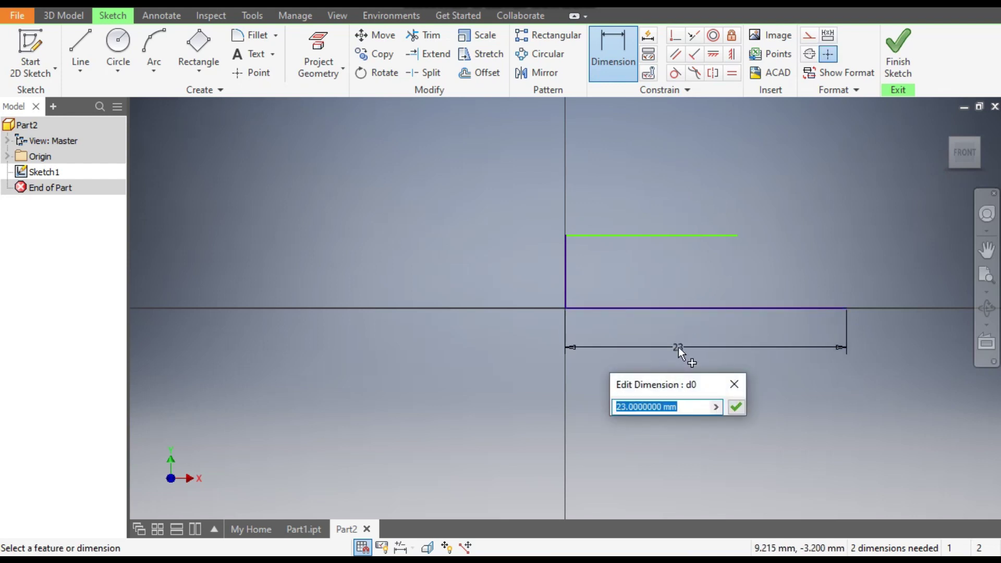
type("300")
key("Return")
scroll(563, 299, "down", 4)
scroll(592, 335, "up", 5)
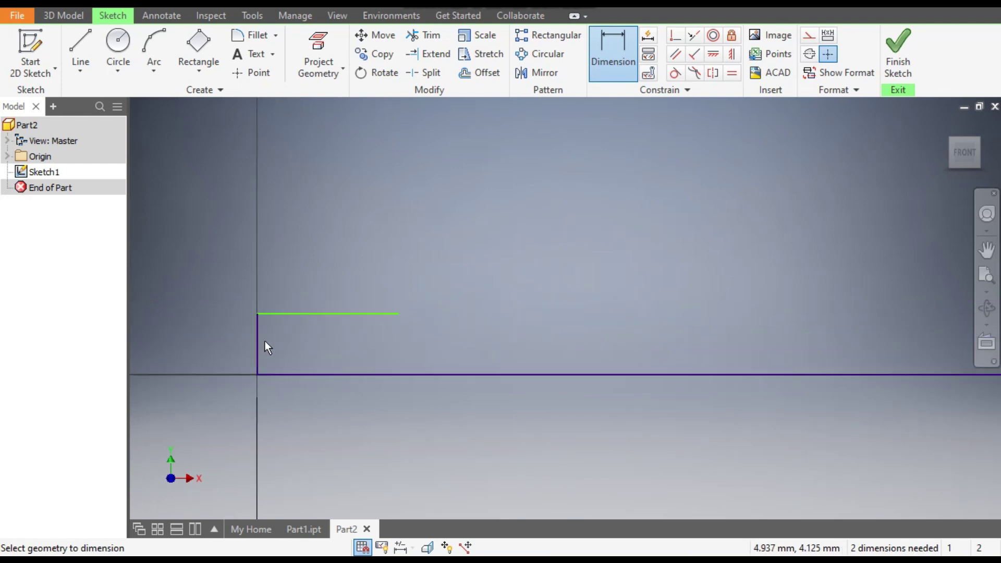
Dimension the vertical line at the origin and set its height to 80 mm
left_click(256, 338)
left_click(211, 344)
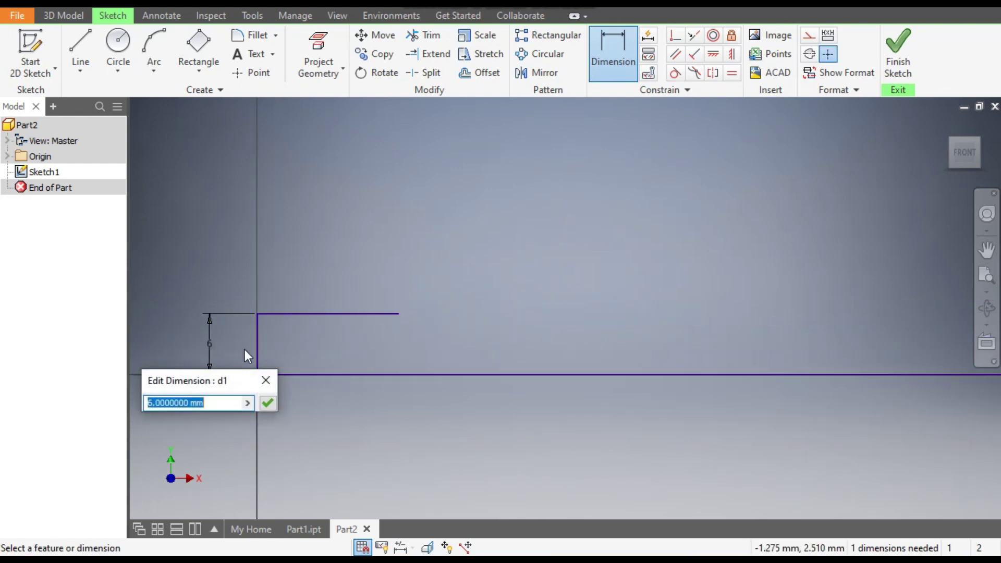
type("300")
key("Return")
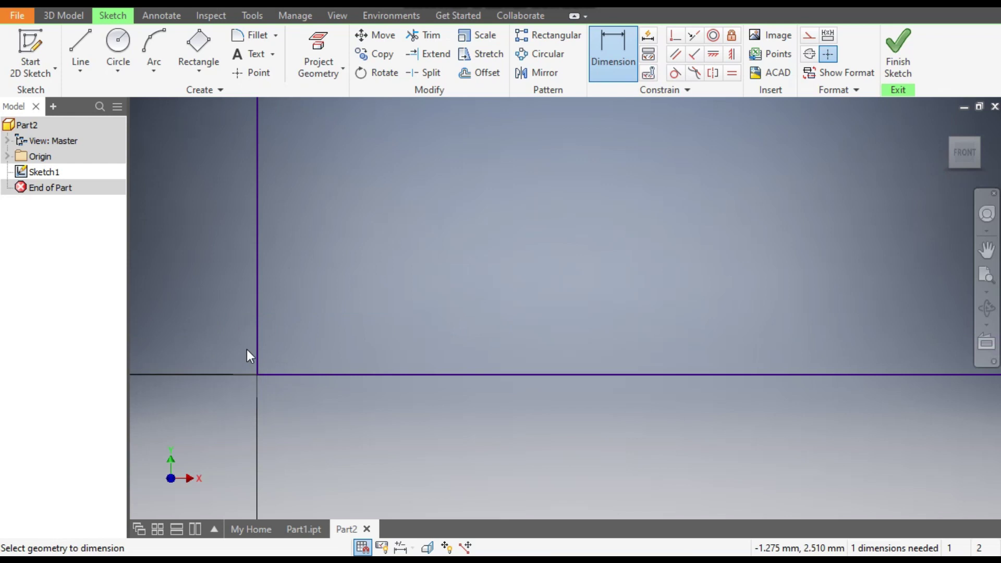
Dimension the upper horizontal line and set its length to 200 mm
left_click(263, 254)
left_click(270, 229)
type("200")
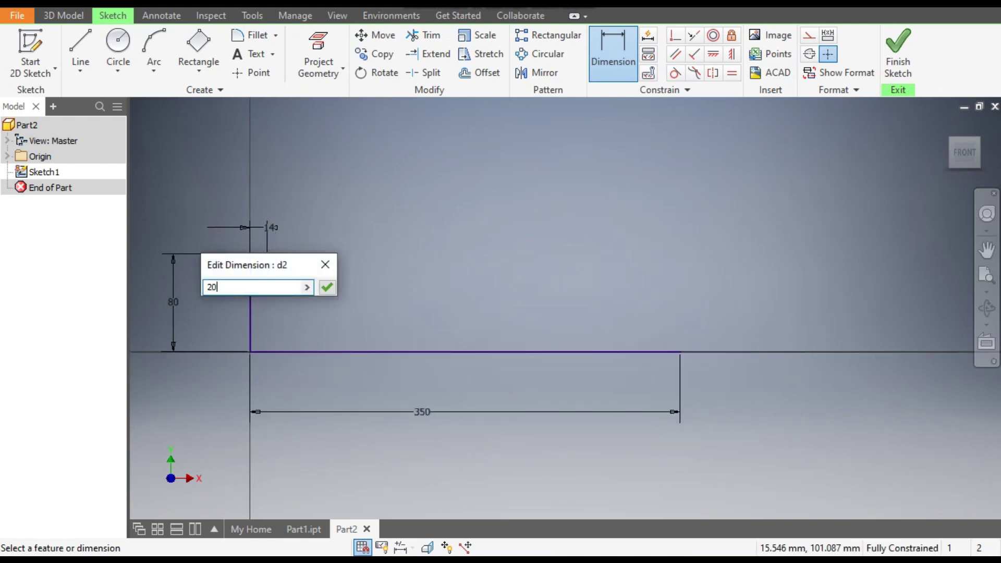
key("Return")
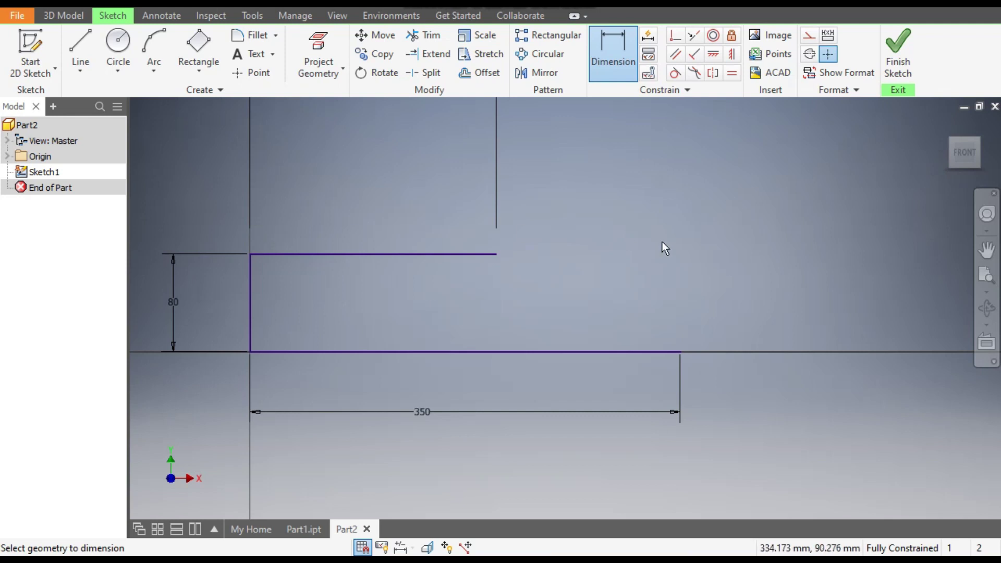
Keep the upper line's 200 mm dimension value and reposition its text above the middle of the line
scroll(633, 330, "down", 5)
left_click(596, 174)
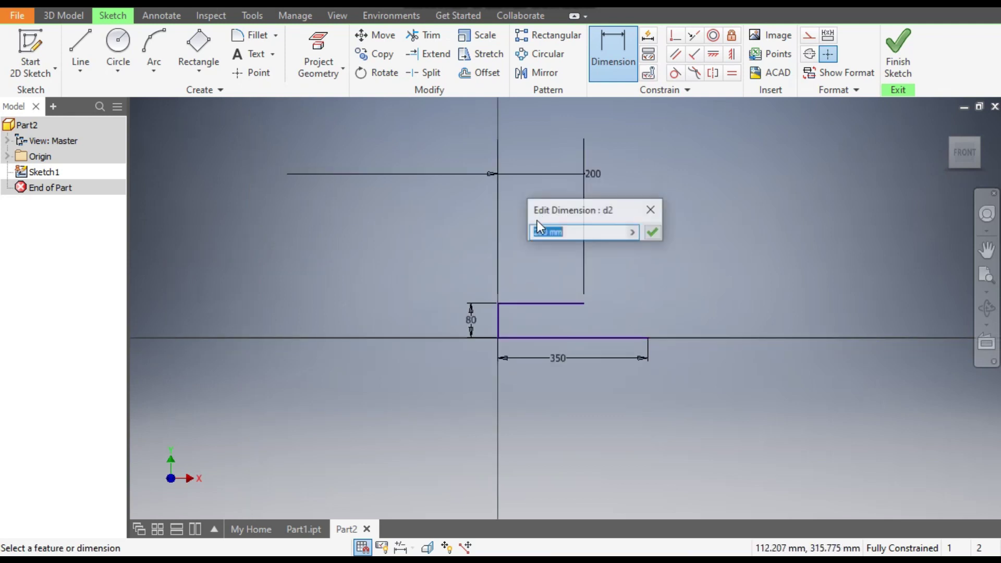
left_click(649, 230)
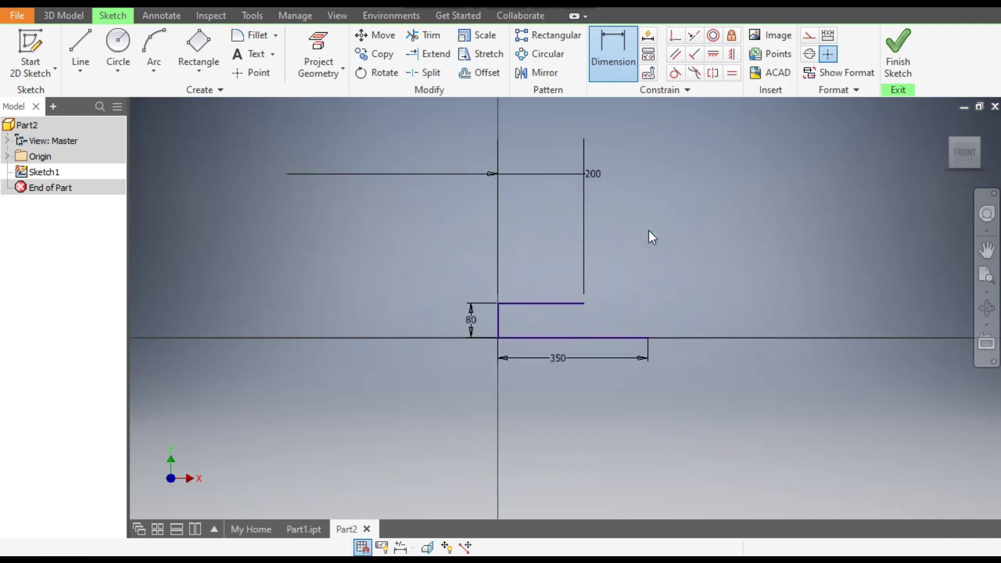
key("Escape")
mouse_move(589, 180)
left_mouse_down()
mouse_move(518, 248)
mouse_move(547, 271)
left_mouse_up()
scroll(562, 293, "up", 3)
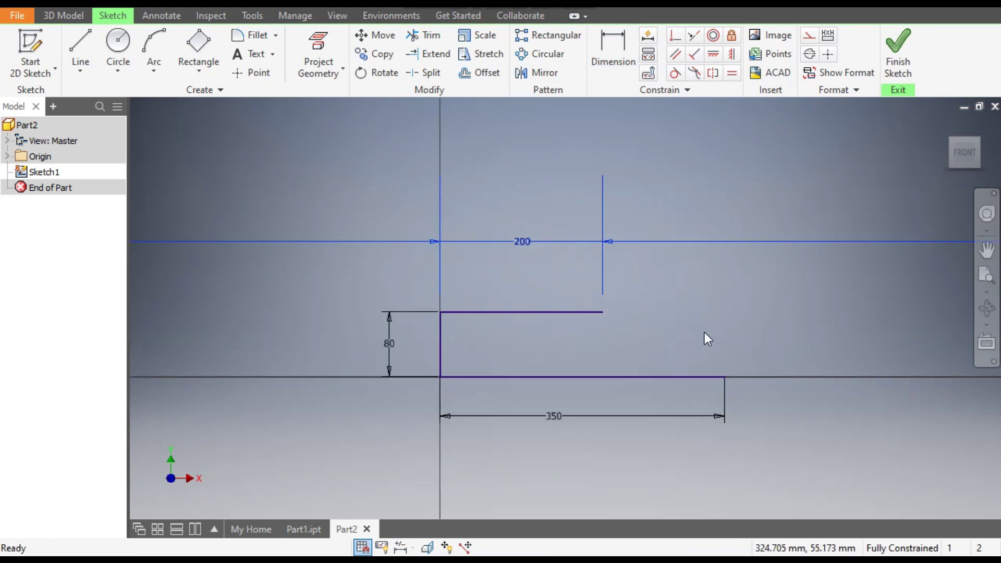
left_click(733, 316)
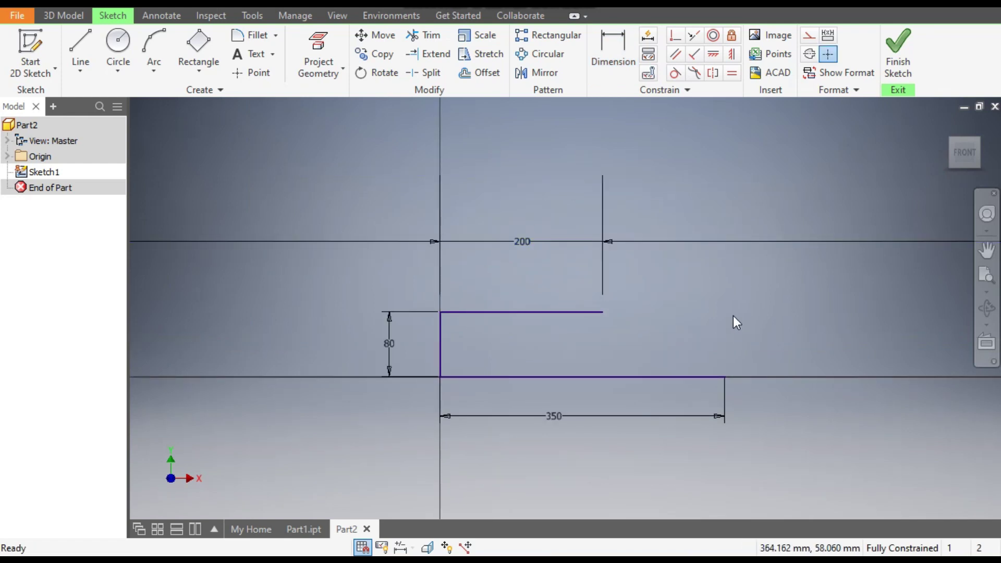
Draw a three-point arc bulging outward from the upper line's free end to the base line's far end
left_click(153, 52)
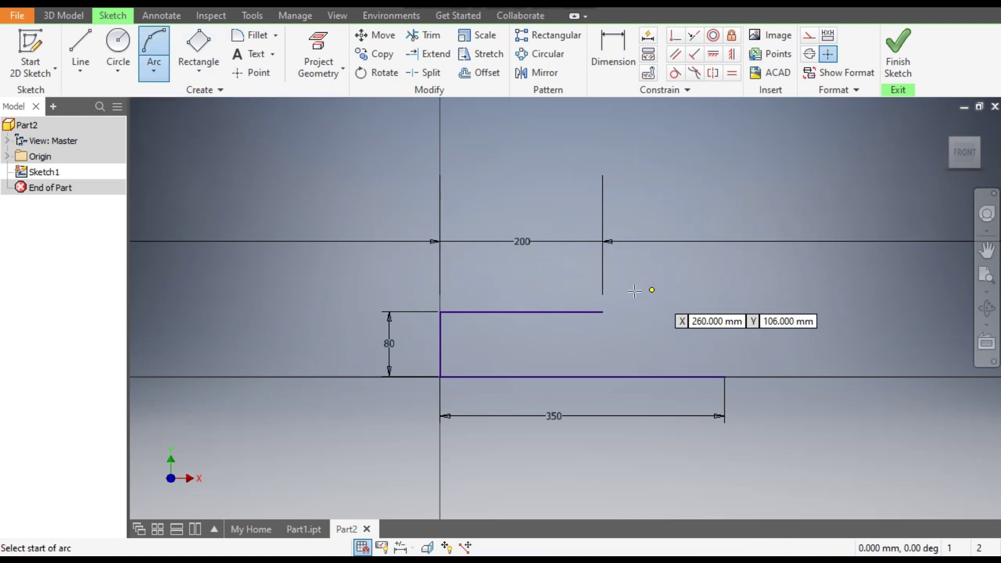
left_click(602, 311)
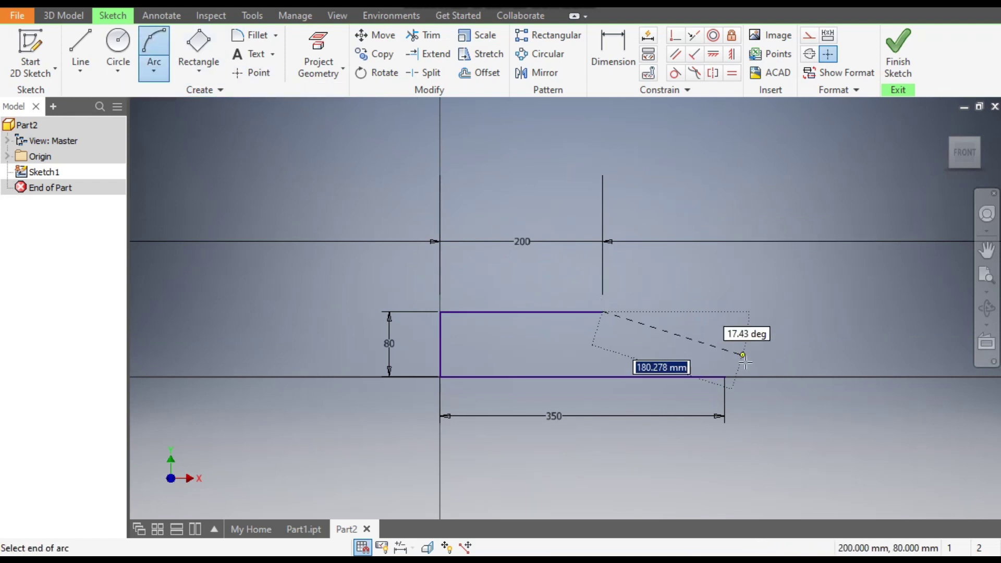
left_click(724, 374)
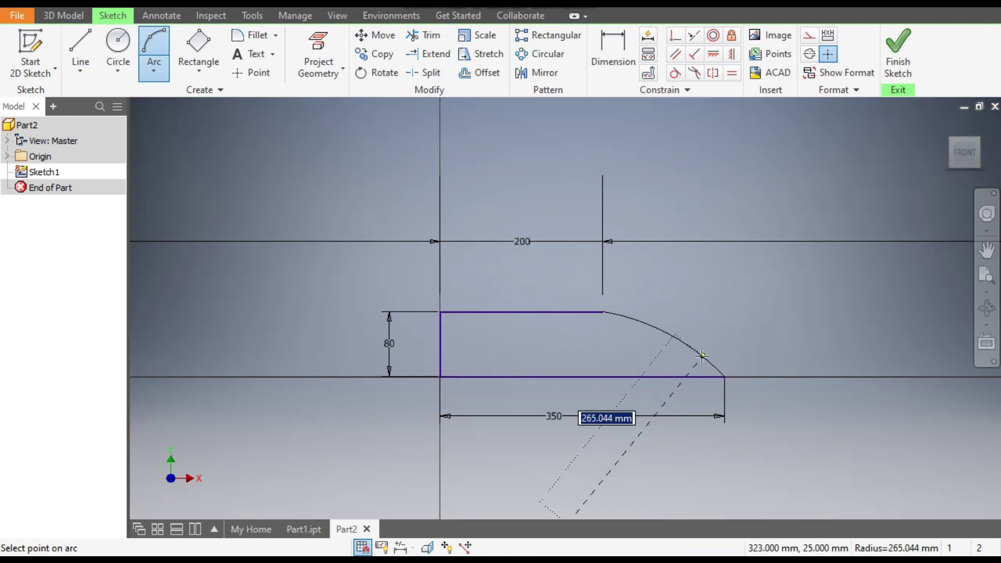
left_click(693, 351)
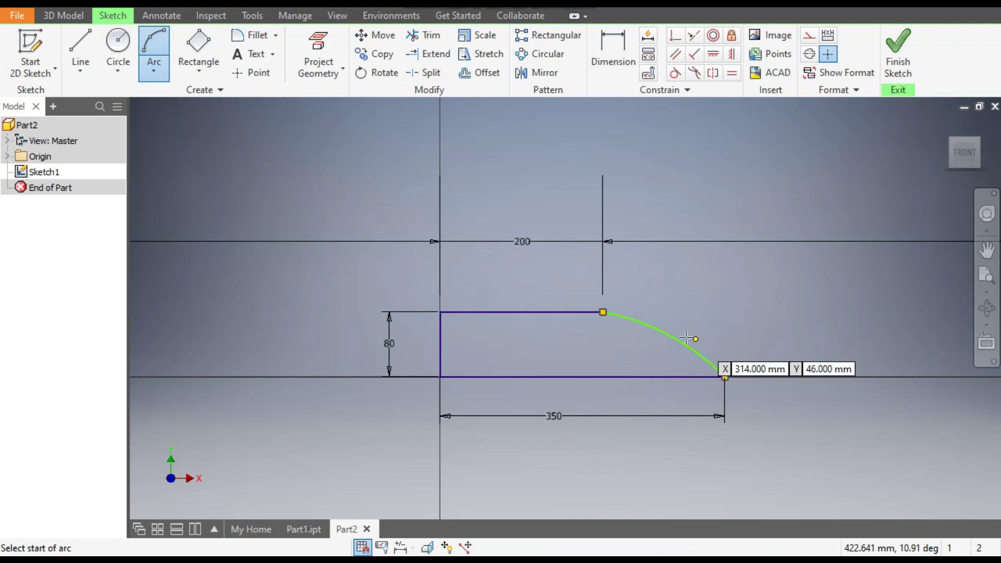
key("Escape")
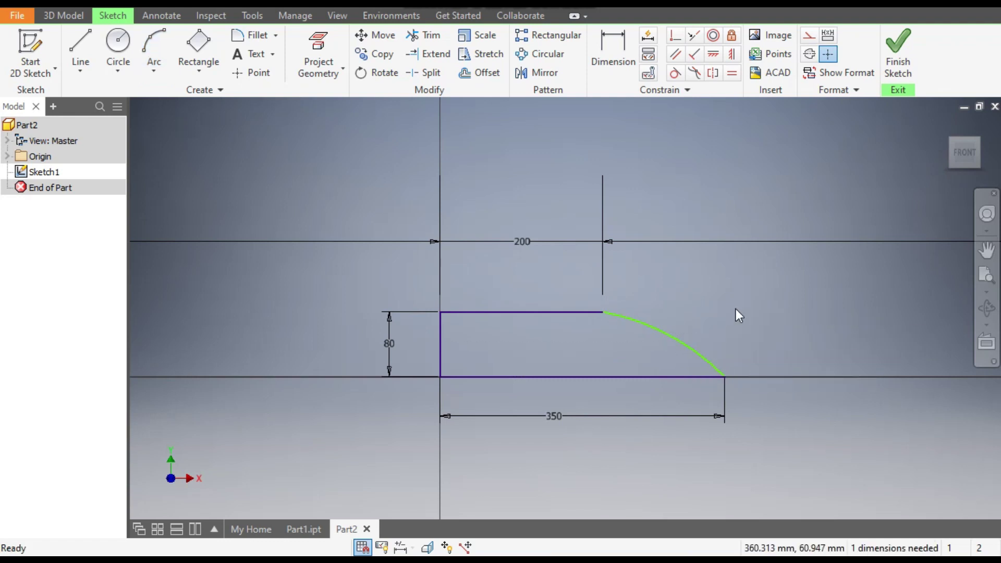
Make the arc tangent to the upper horizontal line and finish the sketch
left_click(676, 75)
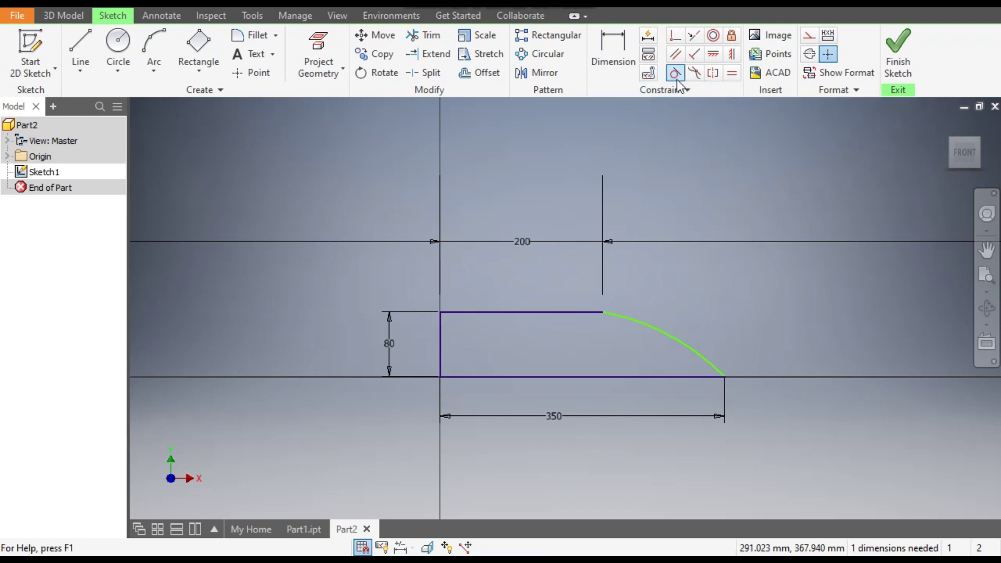
left_click(674, 335)
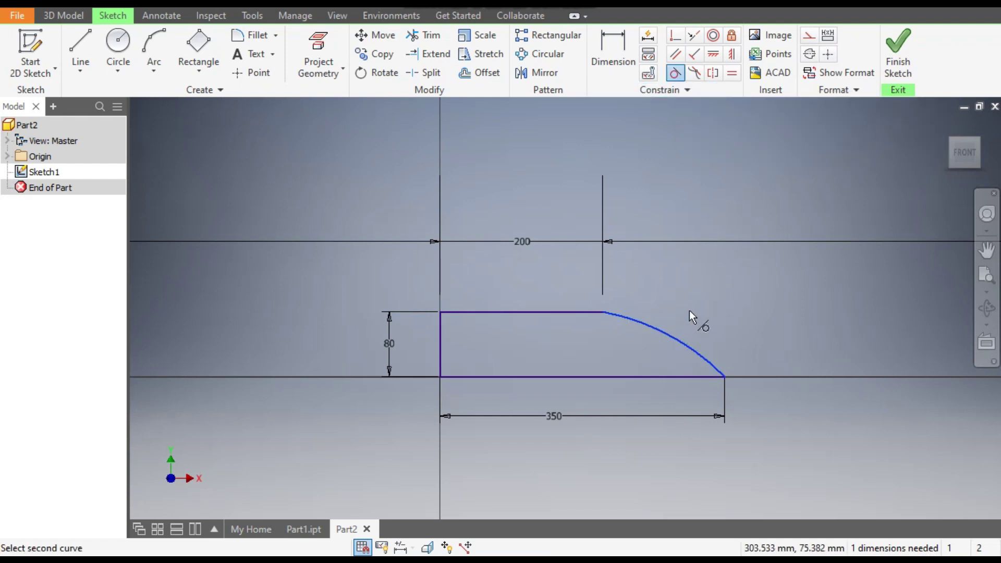
left_click(580, 310)
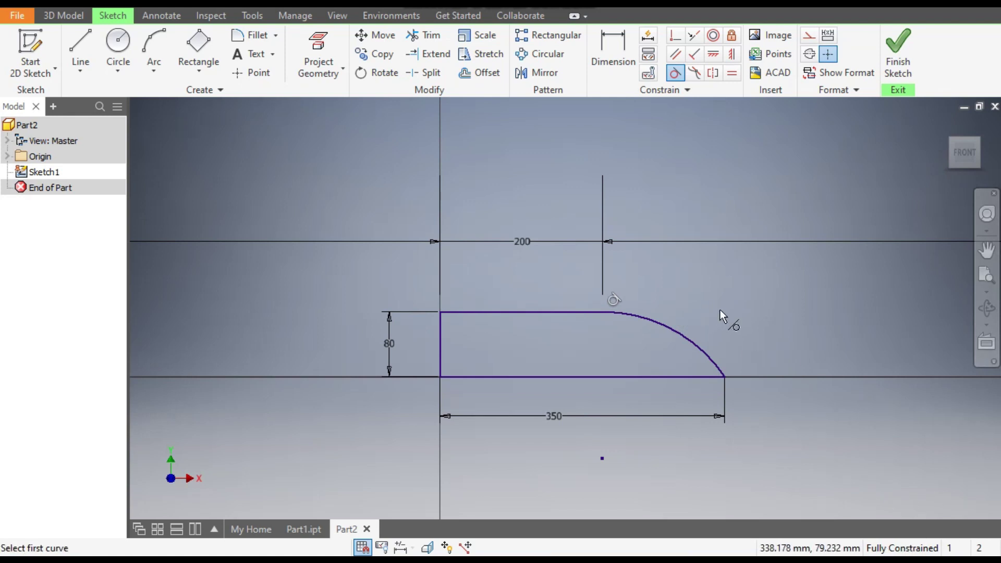
left_click(897, 66)
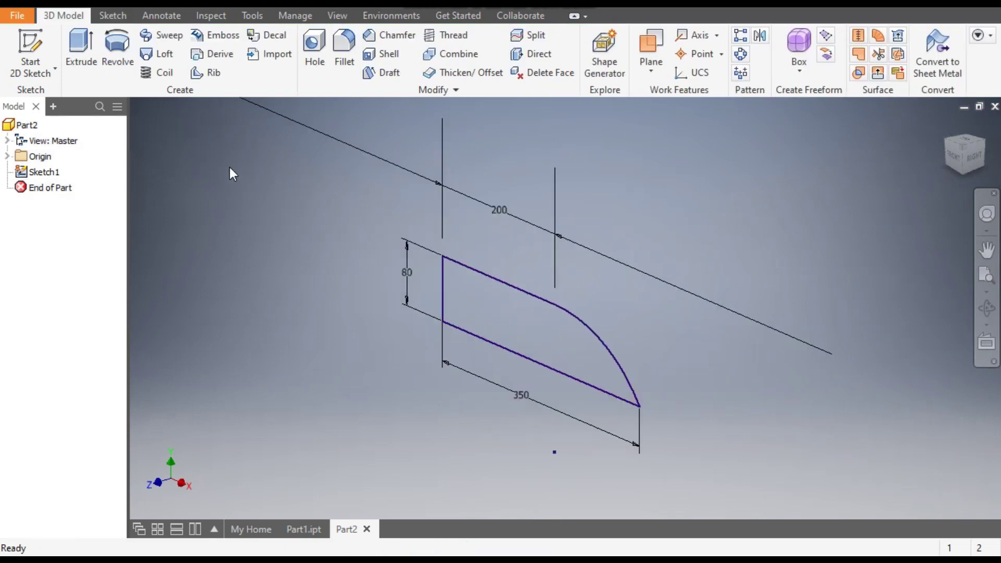
Revolve the closed profile a full turn around its 350 mm base line as a new solid
left_click(122, 48)
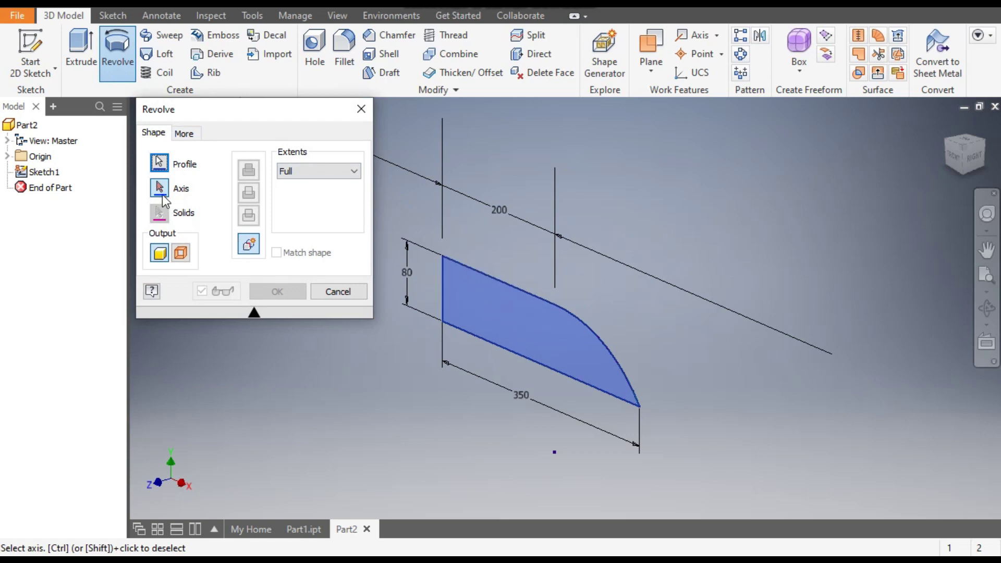
left_click(512, 348)
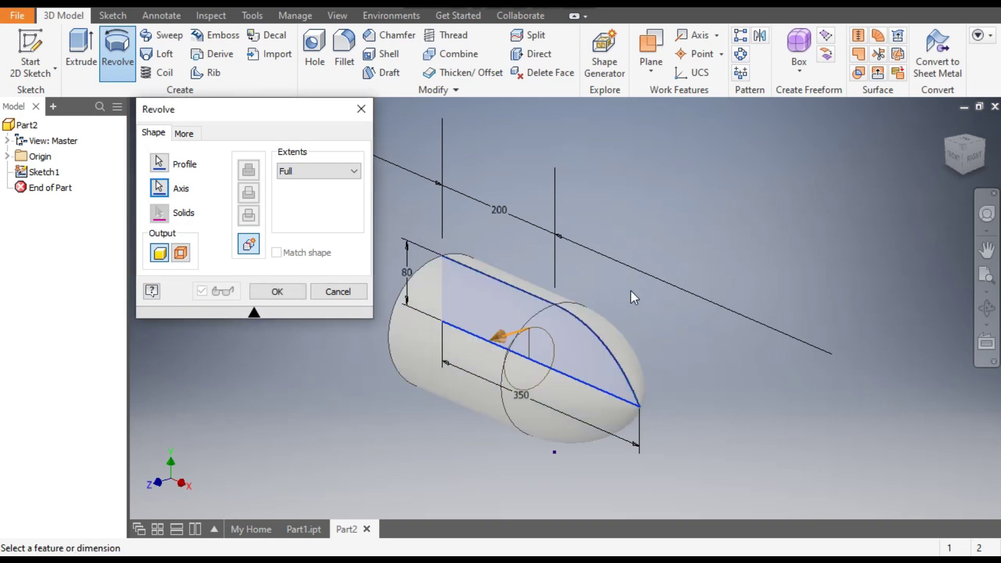
left_click(275, 292)
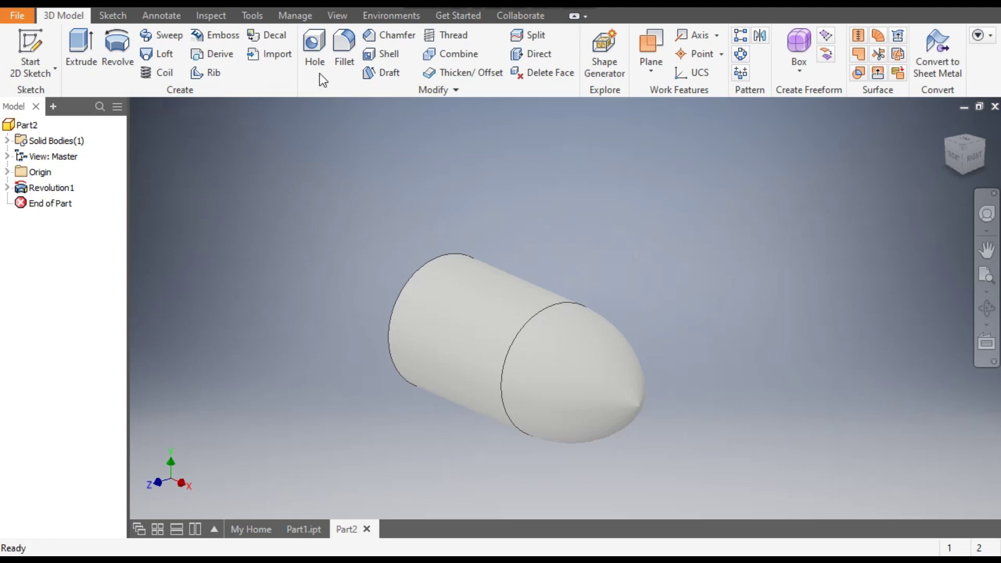
Change the model's visual style to Wireframe and bring up the sketching tools
left_click(337, 16)
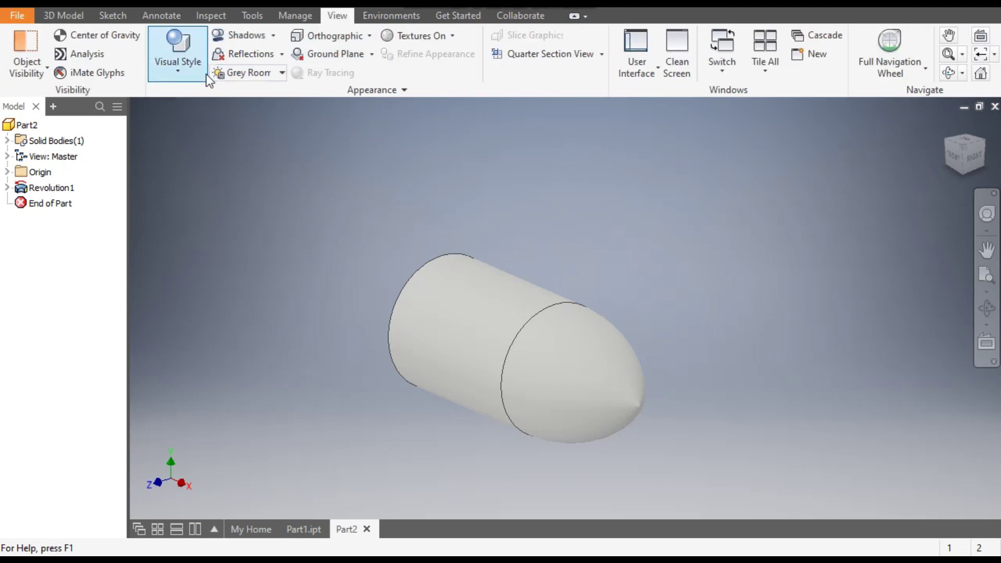
left_click(168, 77)
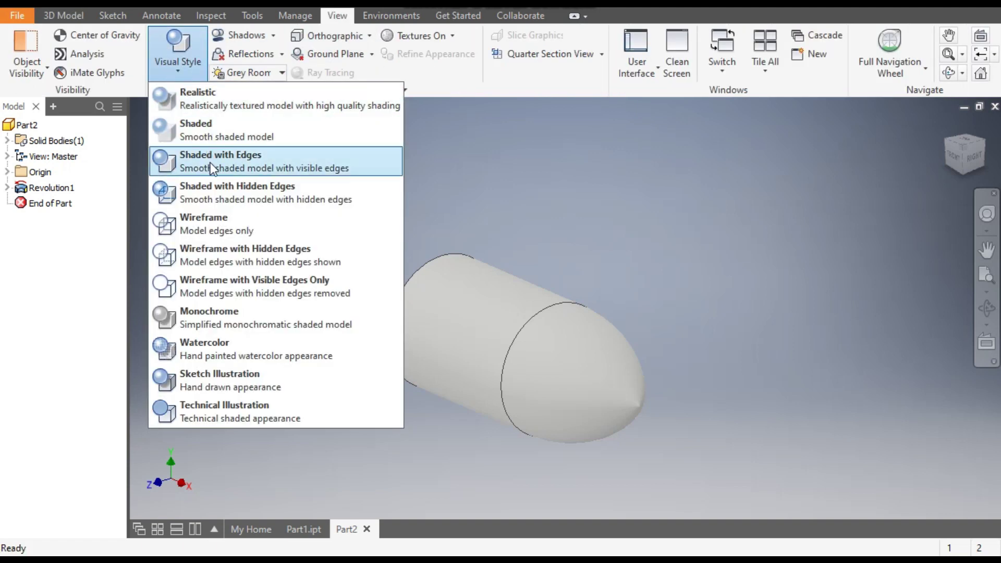
left_click(212, 229)
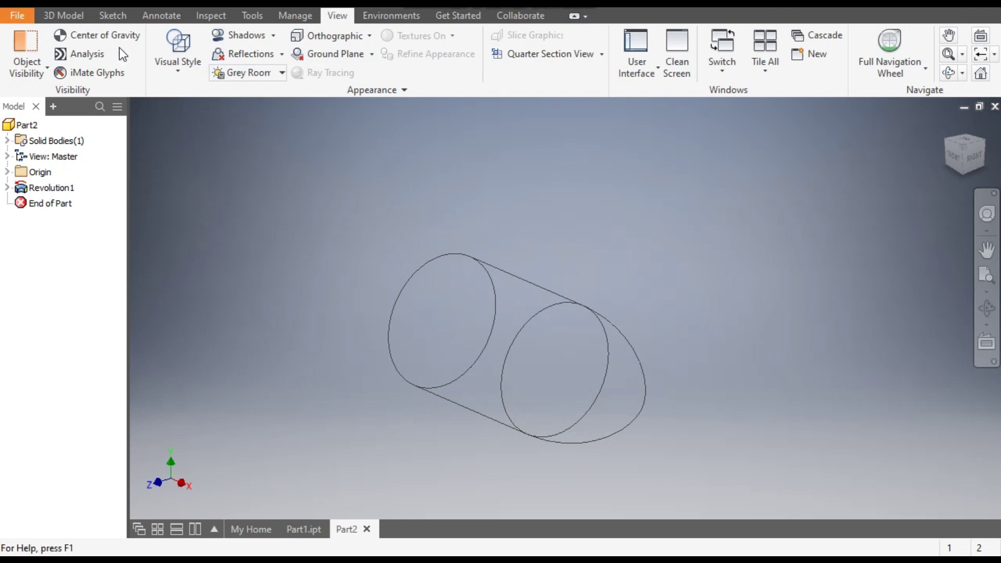
left_click(114, 21)
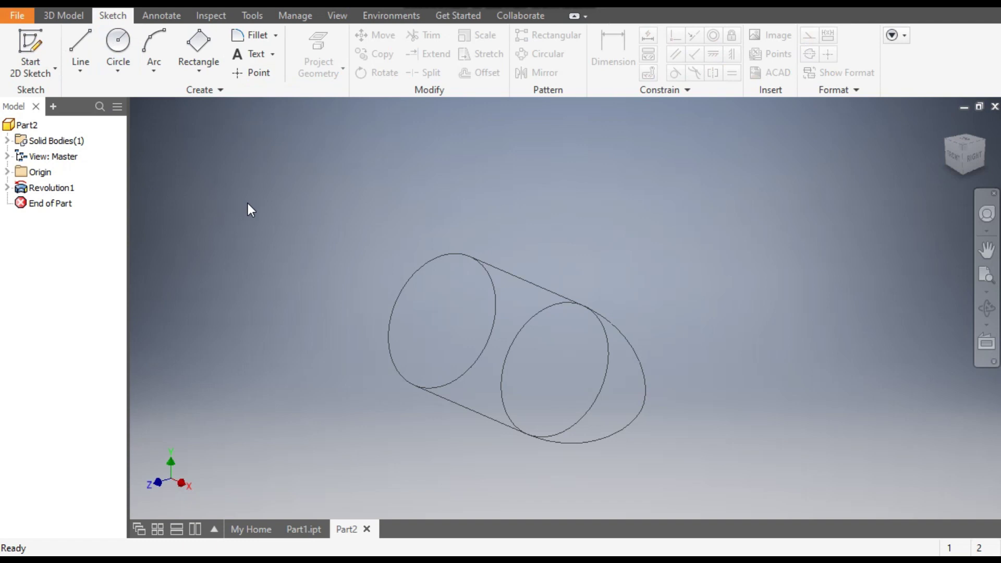
Start a new 2D sketch on the origin's XZ plane, with the hub's nose pointing up
left_click(8, 172)
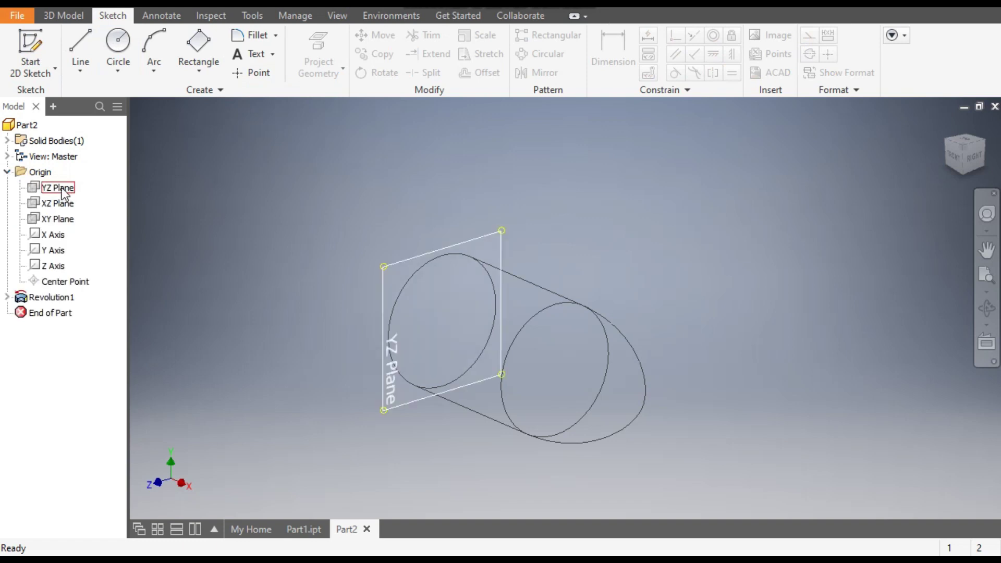
left_click(59, 204)
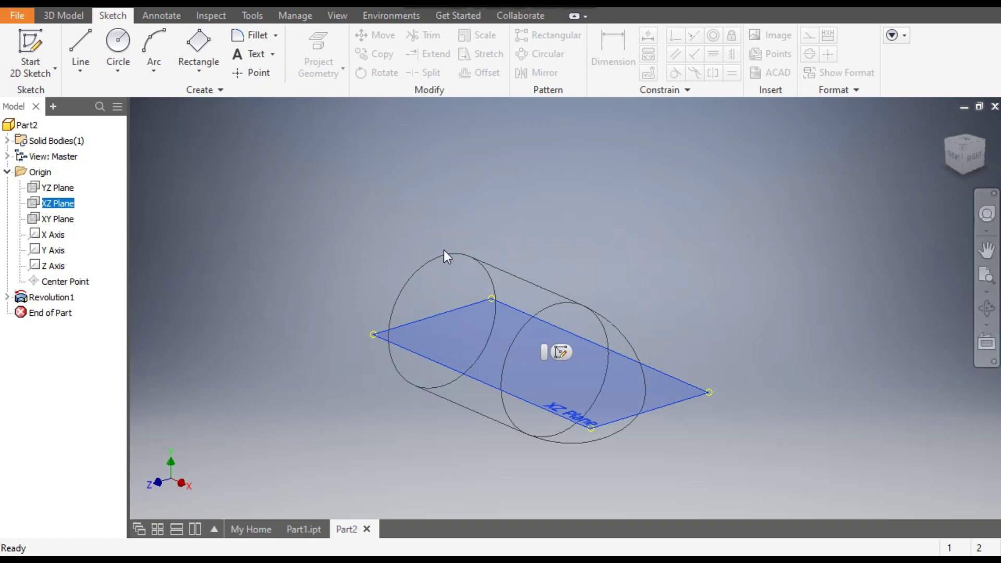
left_click(562, 353)
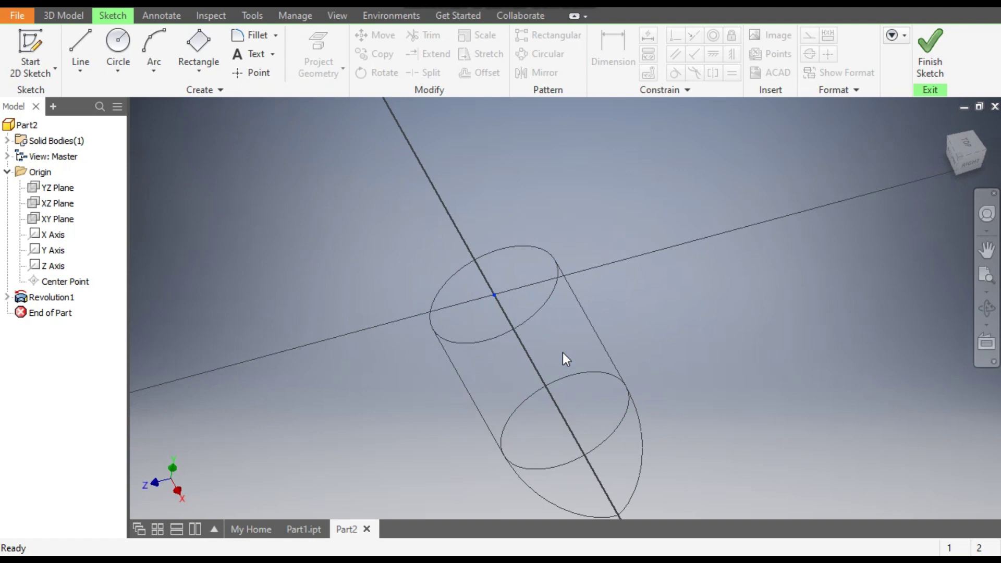
left_click(993, 133)
left_click(994, 133)
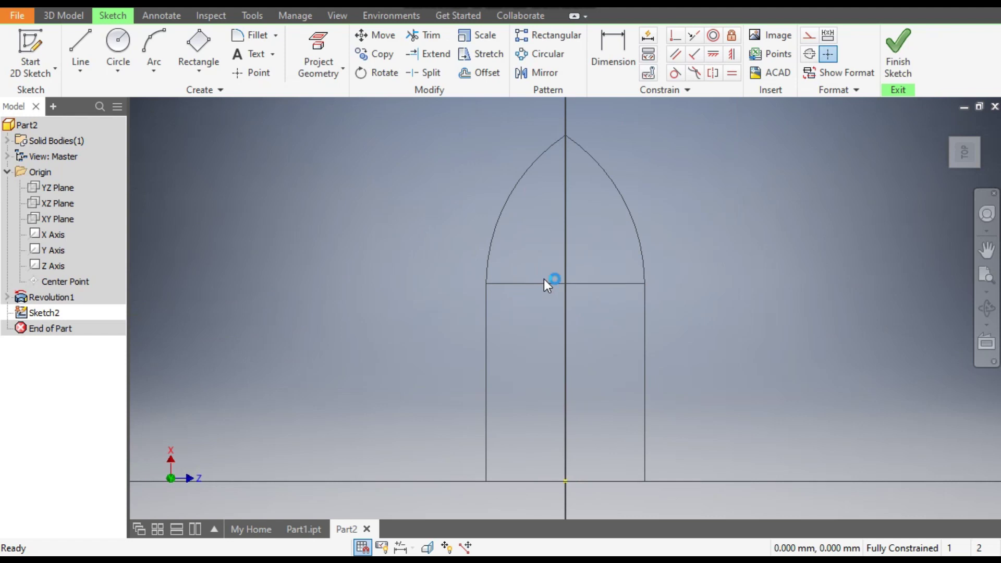
Draw a narrow three-point rectangle about 43 mm wide, sloping diagonally from inside the hub outline to just beyond its base
left_click(197, 70)
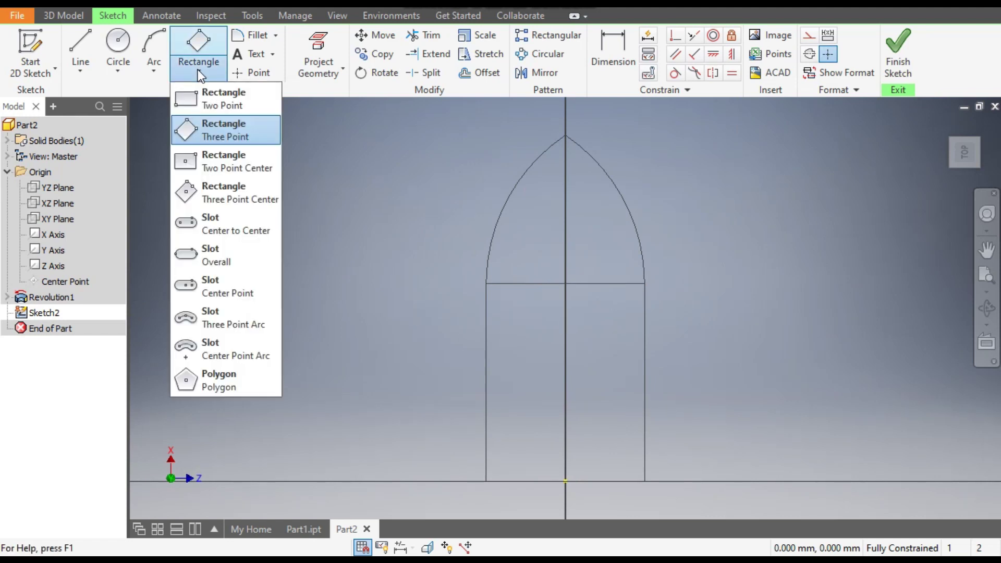
left_click(231, 136)
scroll(231, 134, "down", 3)
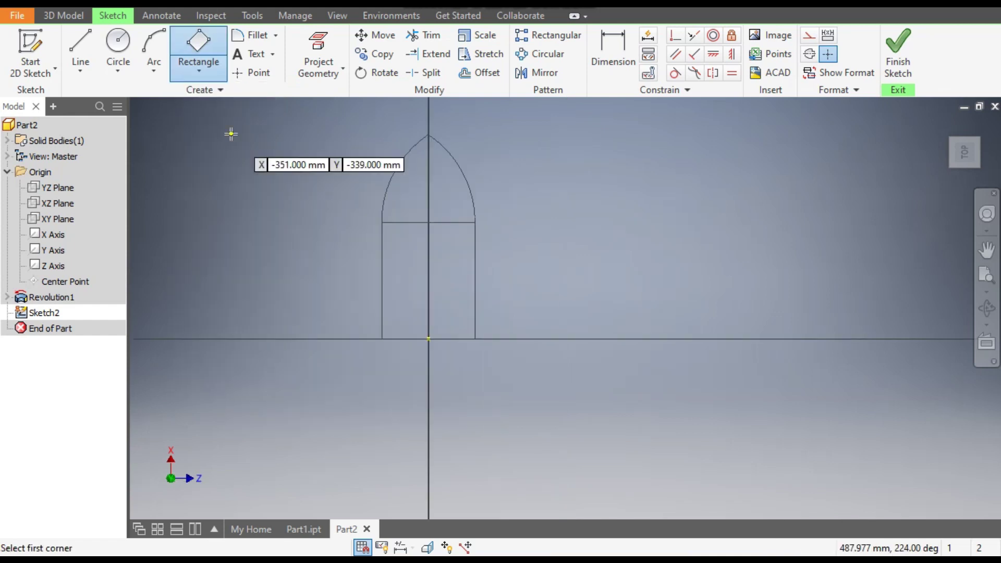
left_click(391, 238)
left_click(517, 348)
left_click(533, 330)
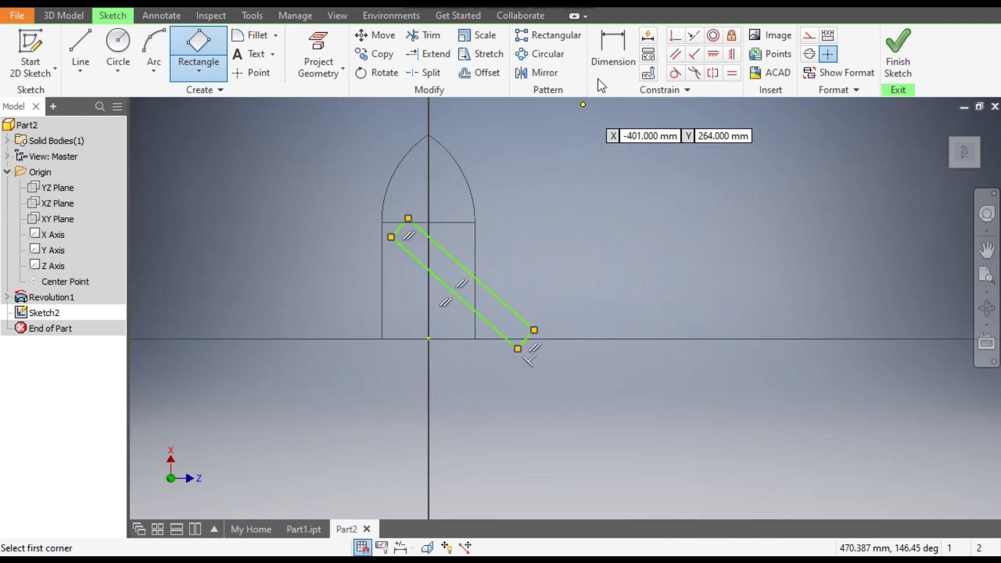
Add an aligned dimension to the rectangle's lower short side and set it to 12 mm
left_click(614, 49)
scroll(520, 345, "up", 3)
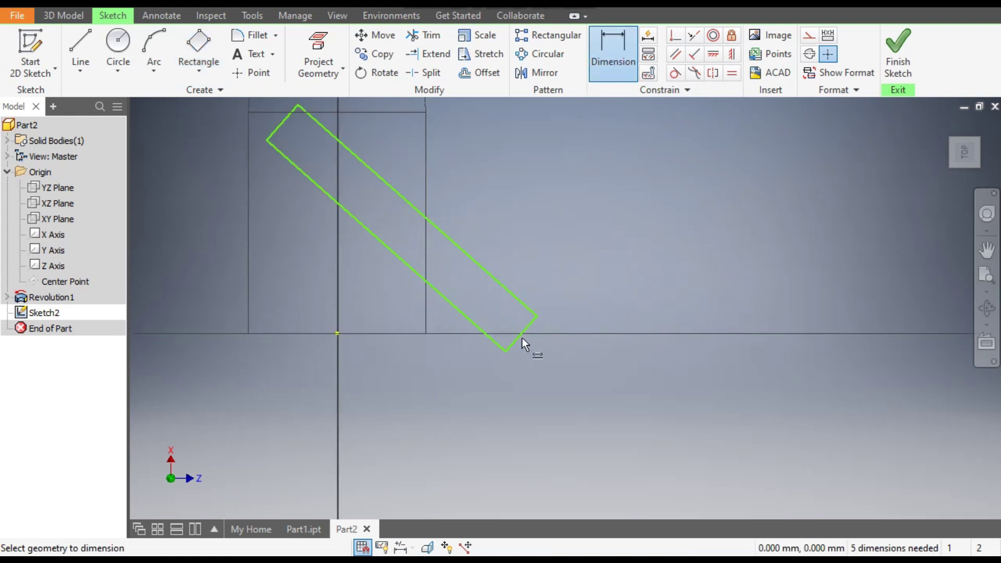
left_click(520, 338)
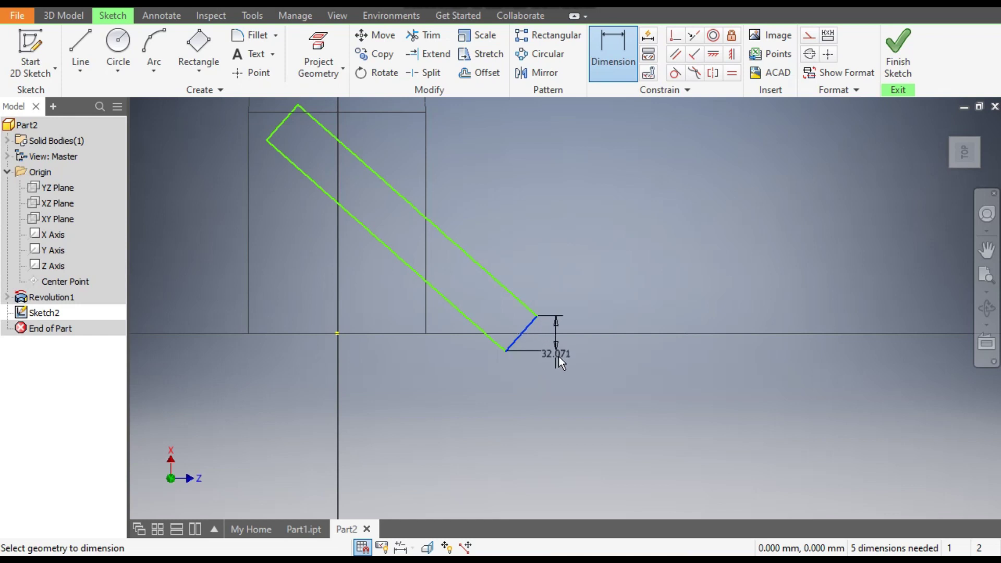
right_click(559, 357)
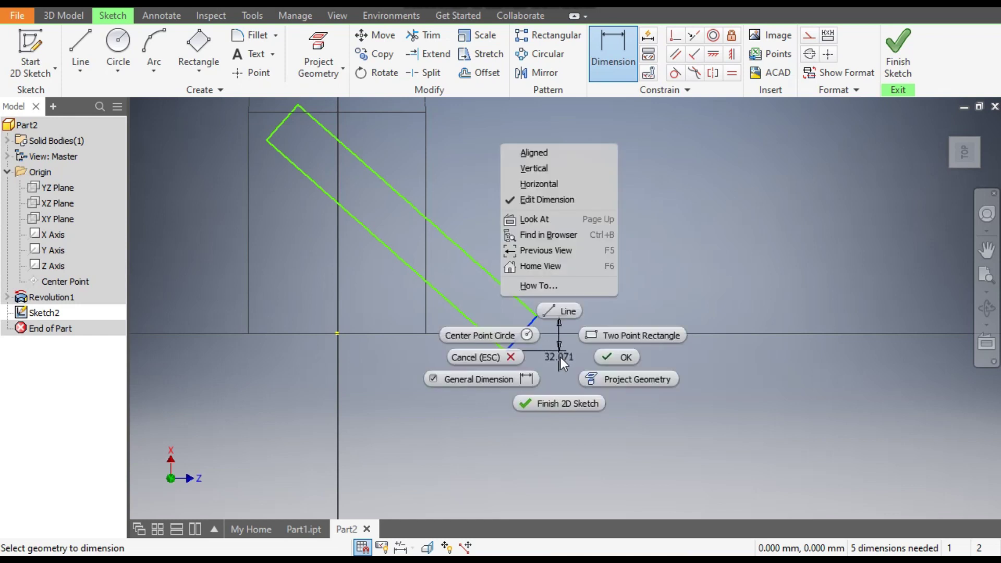
left_click(553, 151)
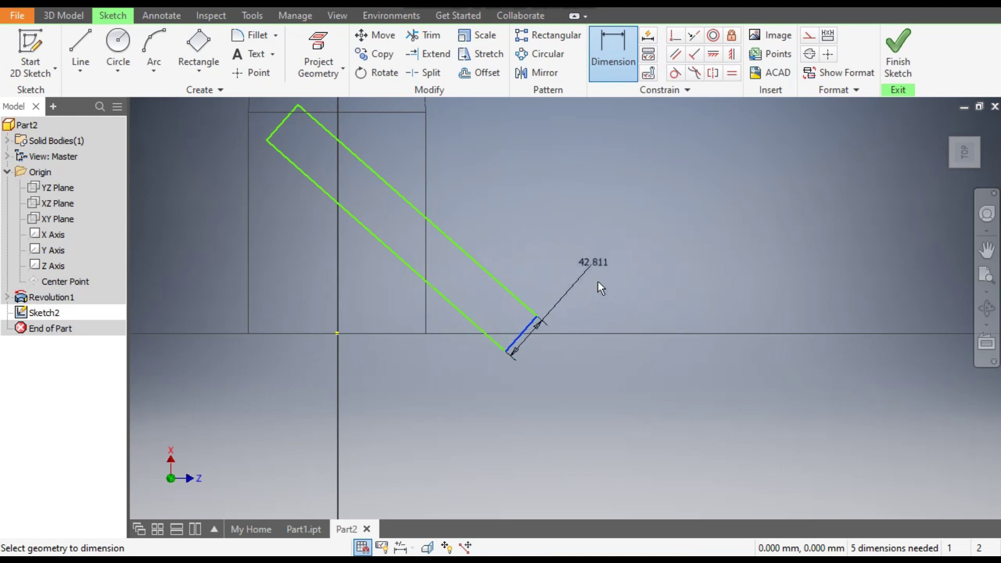
left_click(564, 370)
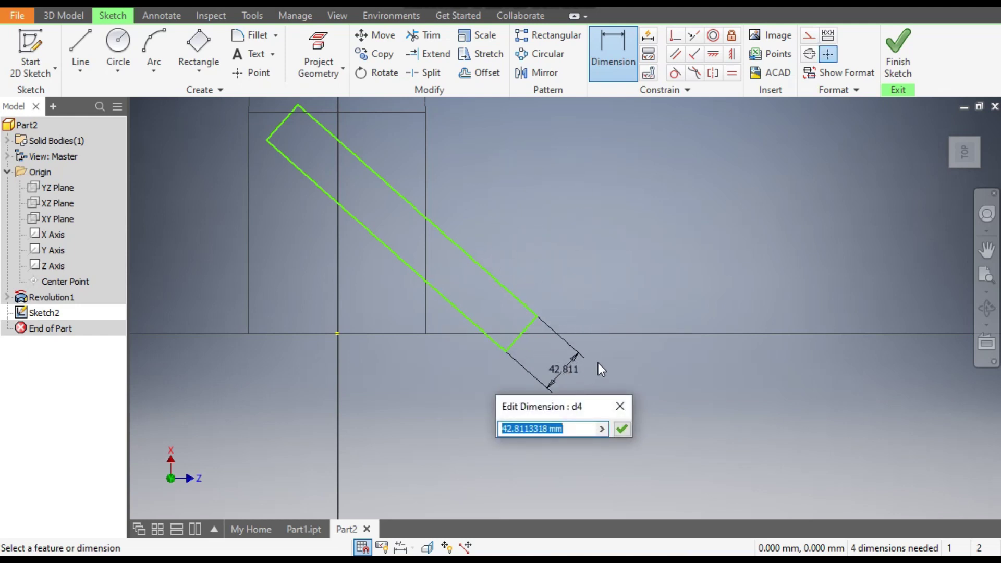
type("12")
key("Return")
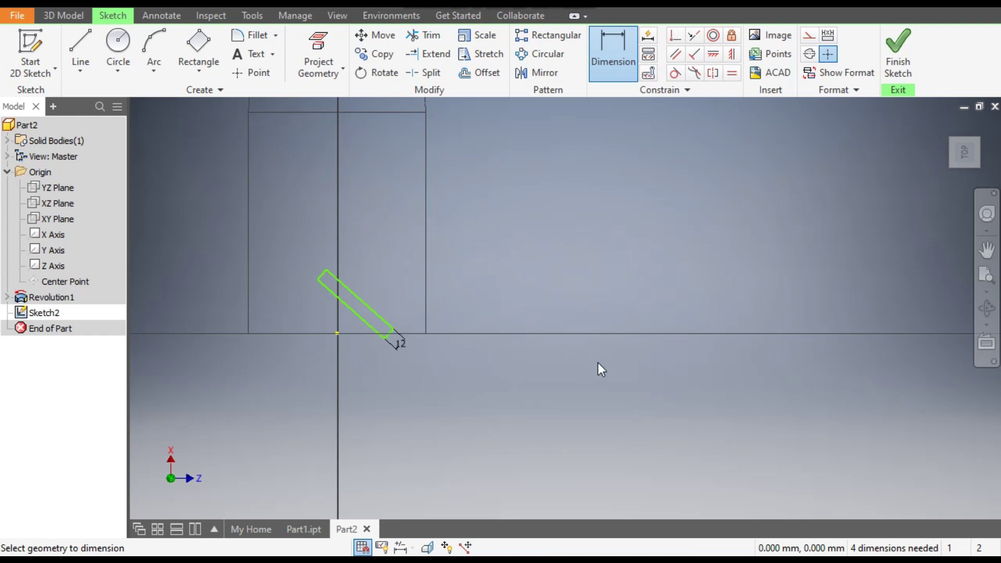
Add an aligned dimension to the rectangle's long side and set it to 230 mm
scroll(297, 352, "up", 3)
left_click(427, 260)
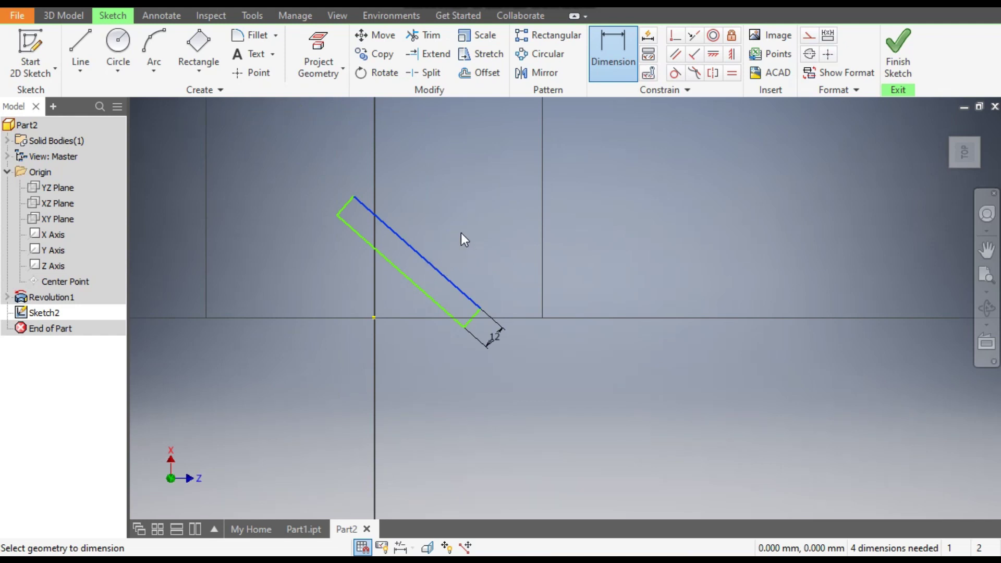
right_click(461, 234)
left_click(446, 306)
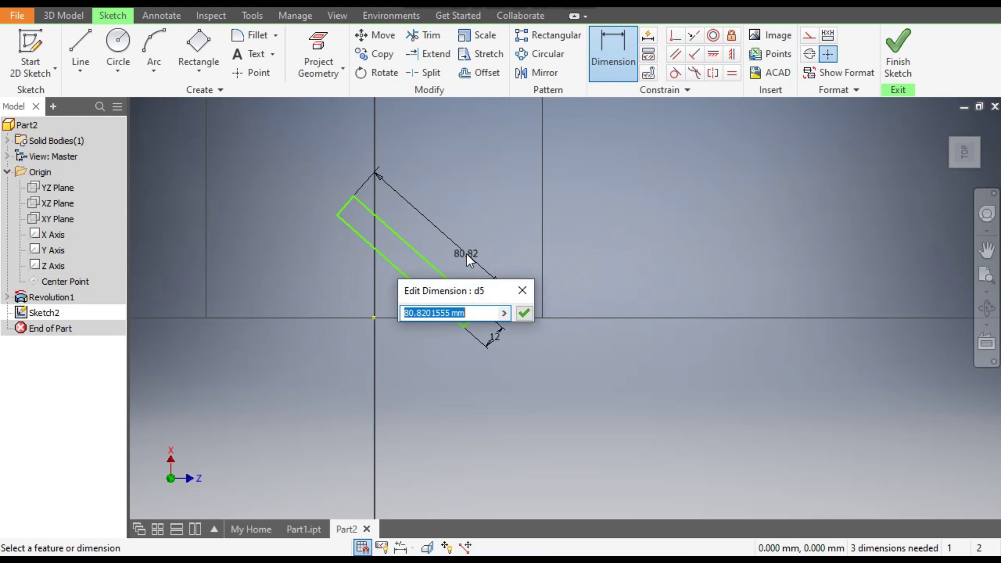
type("230")
key("Return")
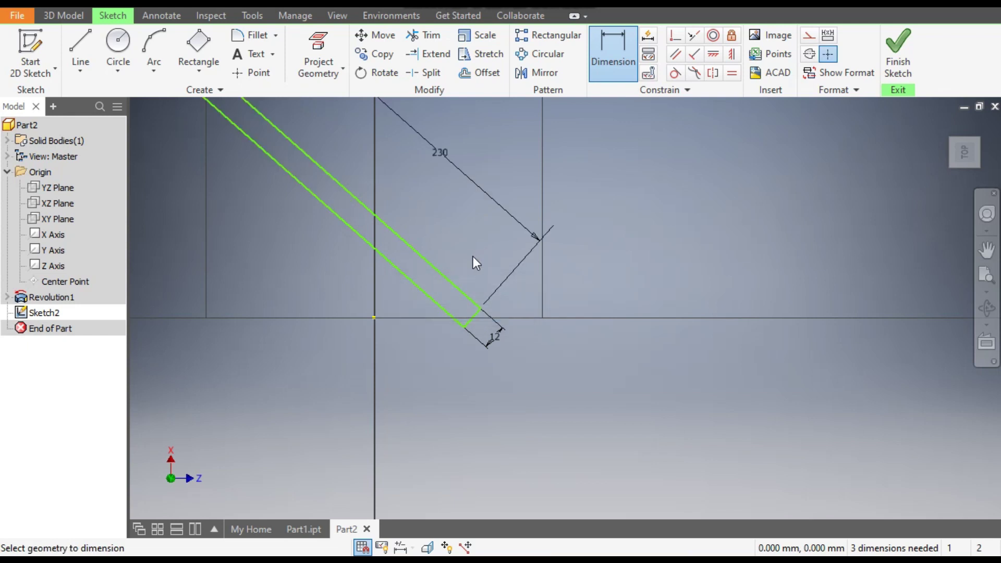
Dimension the height from the hub's base edge to the rectangle's upper-left corner as 225 mm
scroll(507, 284, "up", 5)
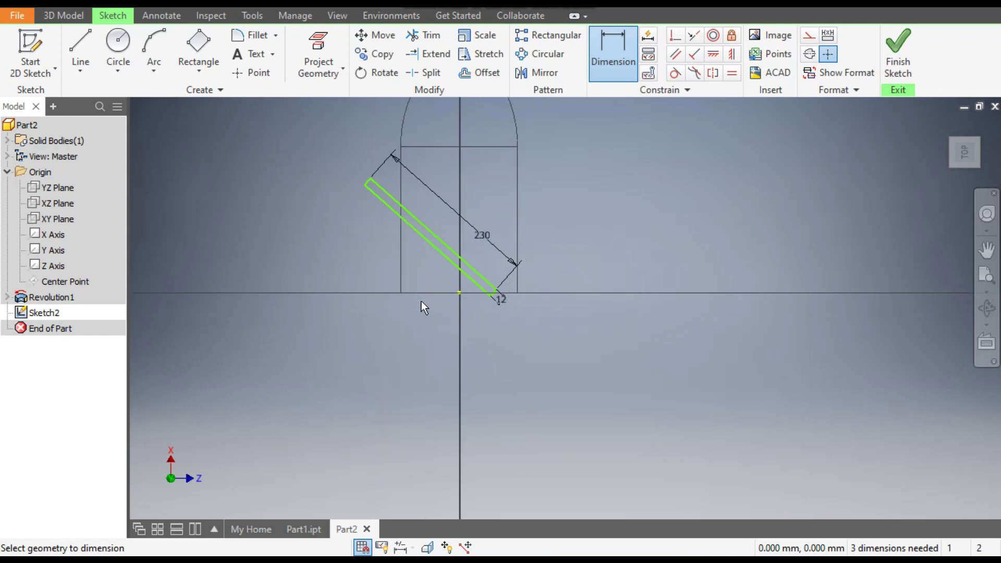
left_click(364, 185)
left_click(447, 295)
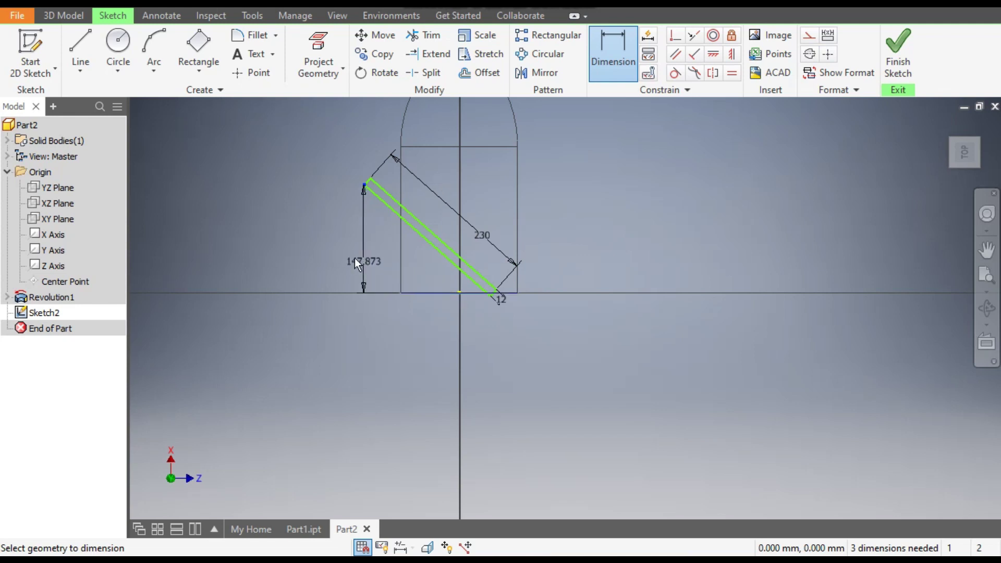
left_click(308, 262)
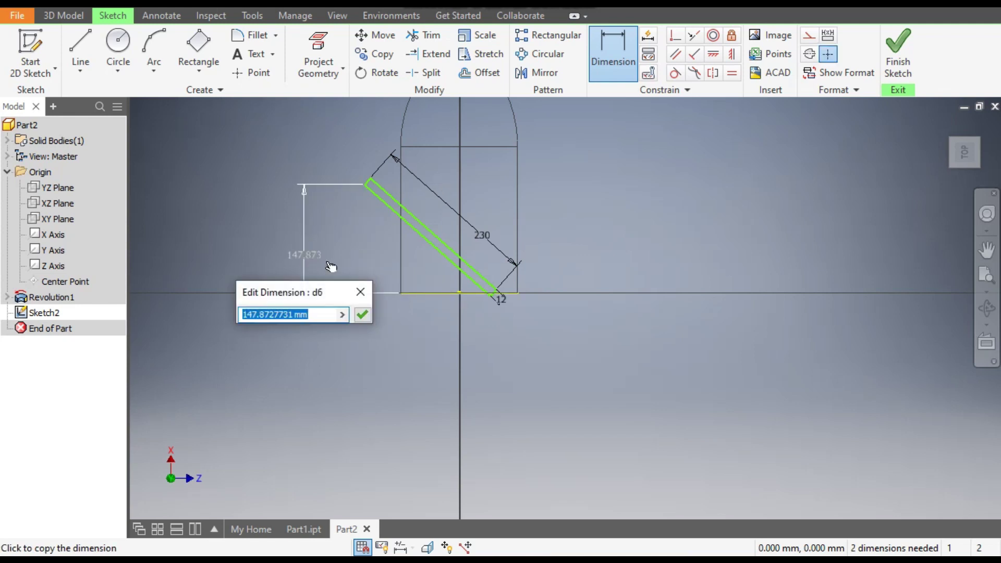
type("225")
key("Return")
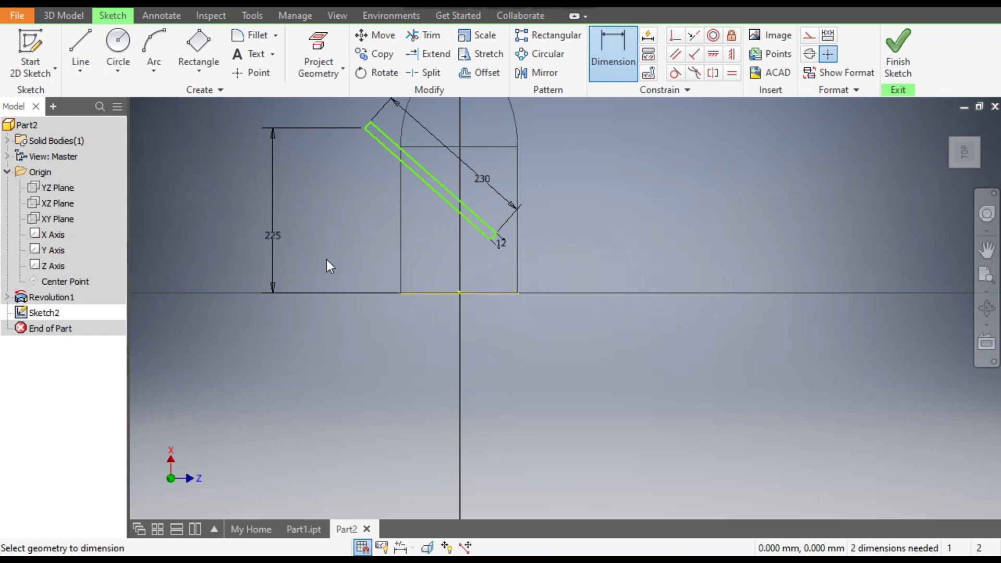
Set the angle between the hub's base edge and the rectangle's long side to 74 degrees
left_click(423, 296)
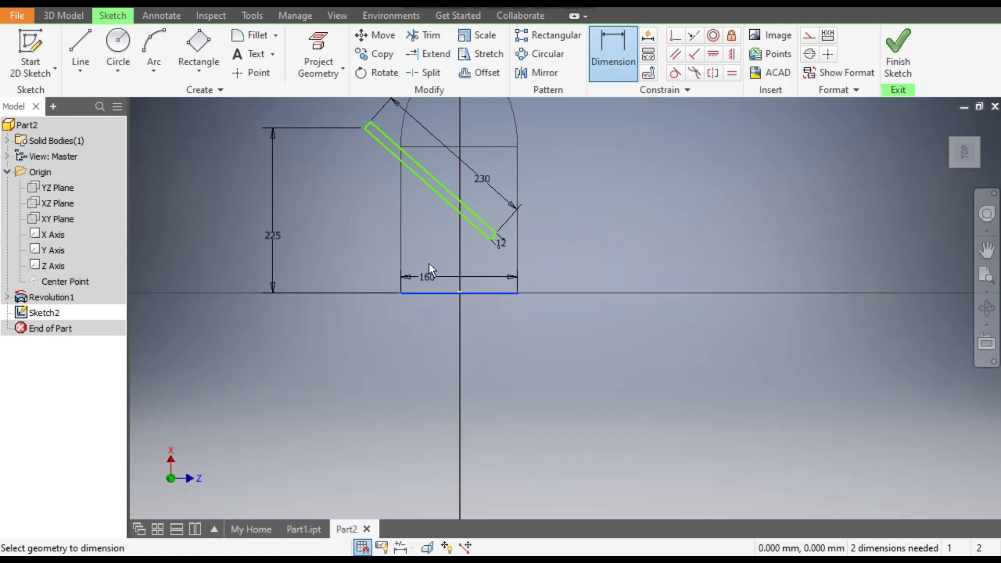
left_click(451, 208)
left_click(419, 238)
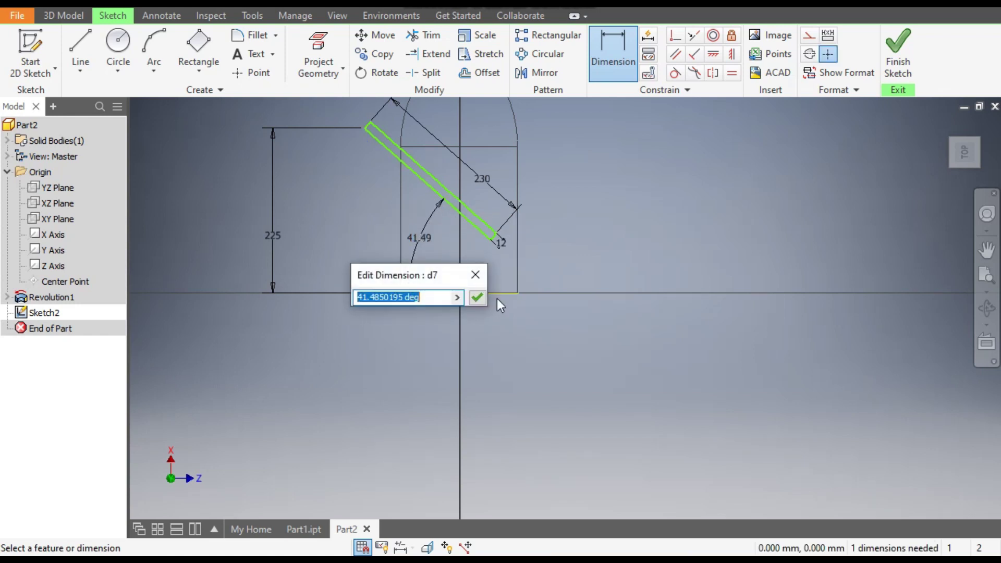
type("74")
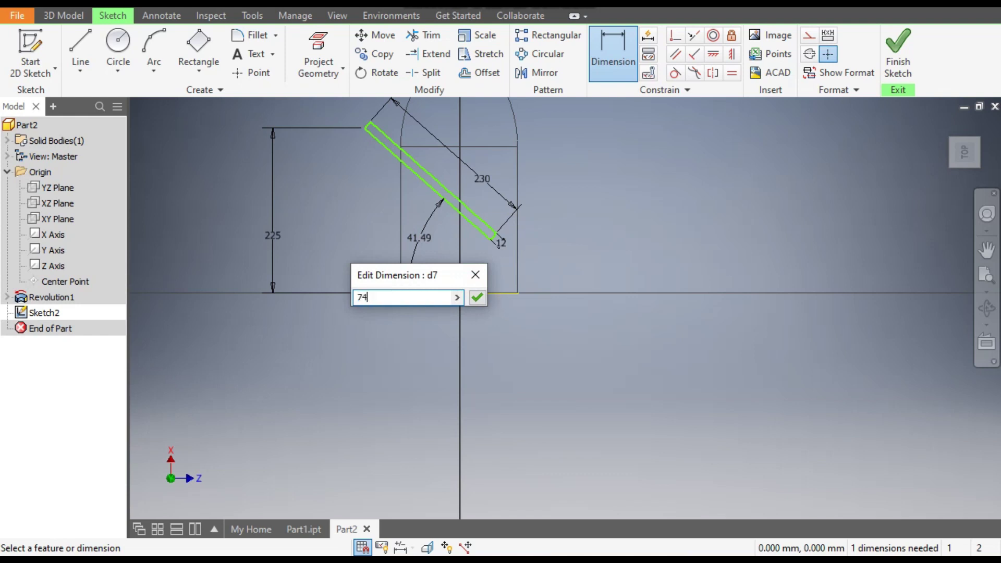
key("Return")
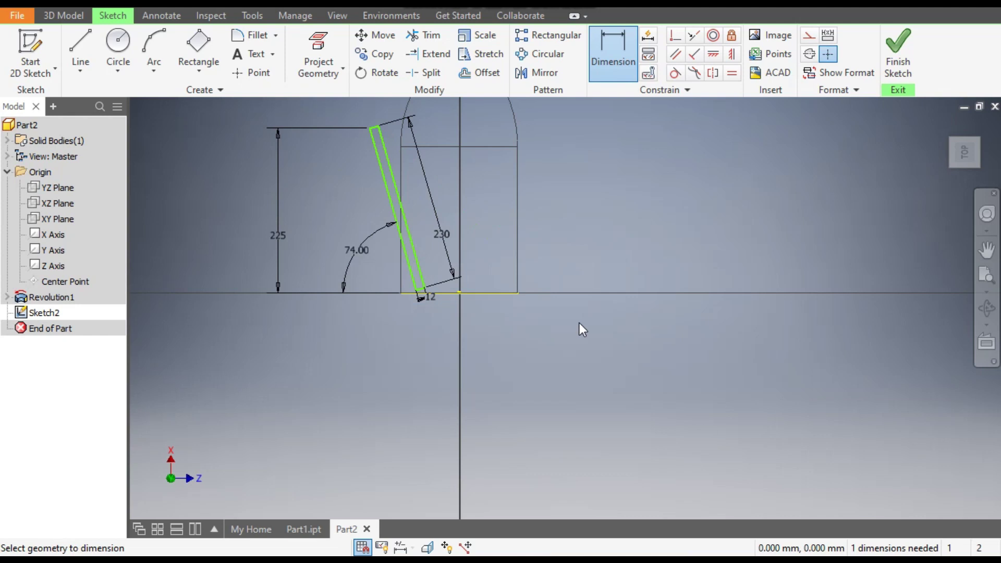
key("Escape")
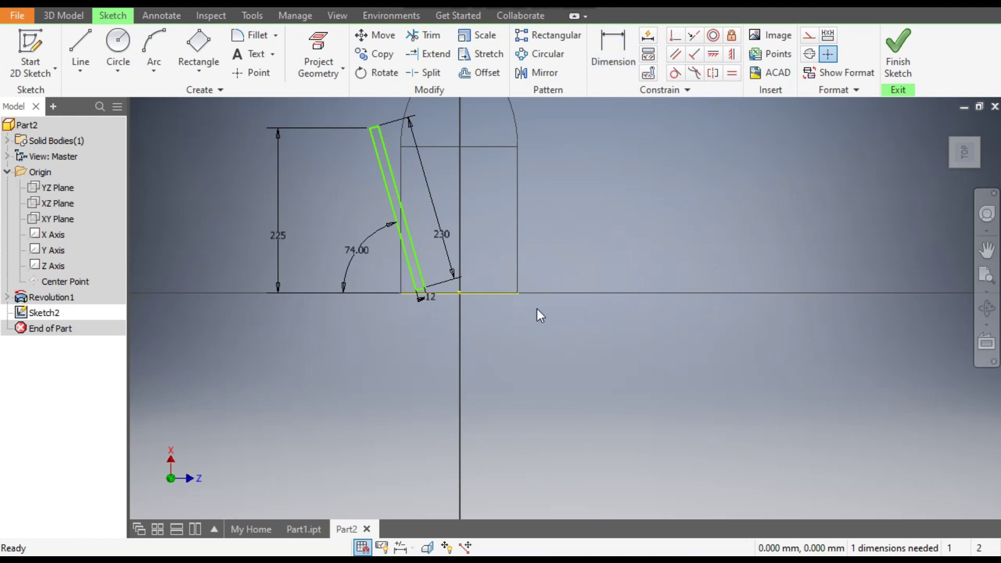
Align the rectangle's lower-left corner with the origin point on the hub's centreline using a Horizontal constraint
left_click_drag(415, 288, 552, 268)
scroll(452, 296, "up", 5)
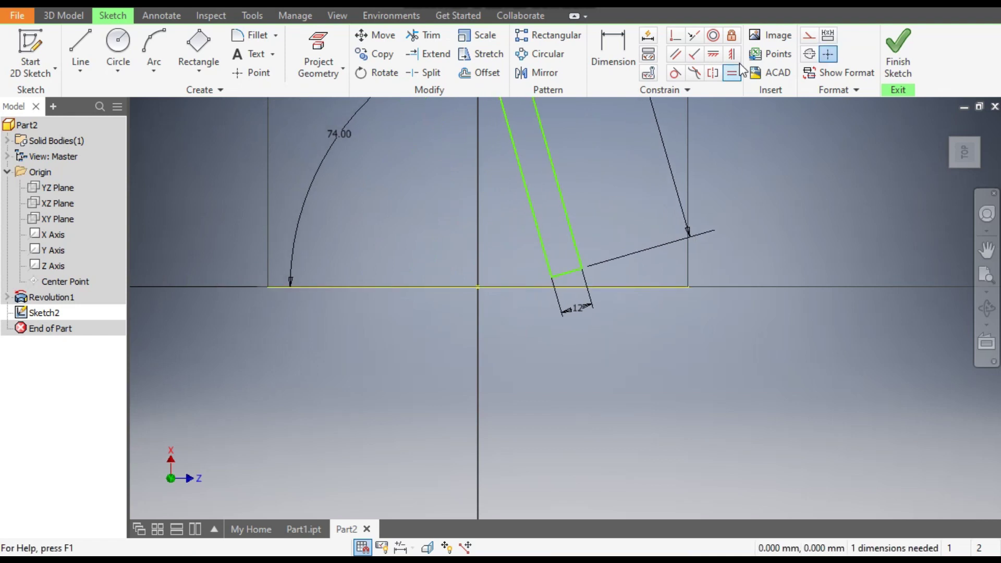
left_click(714, 54)
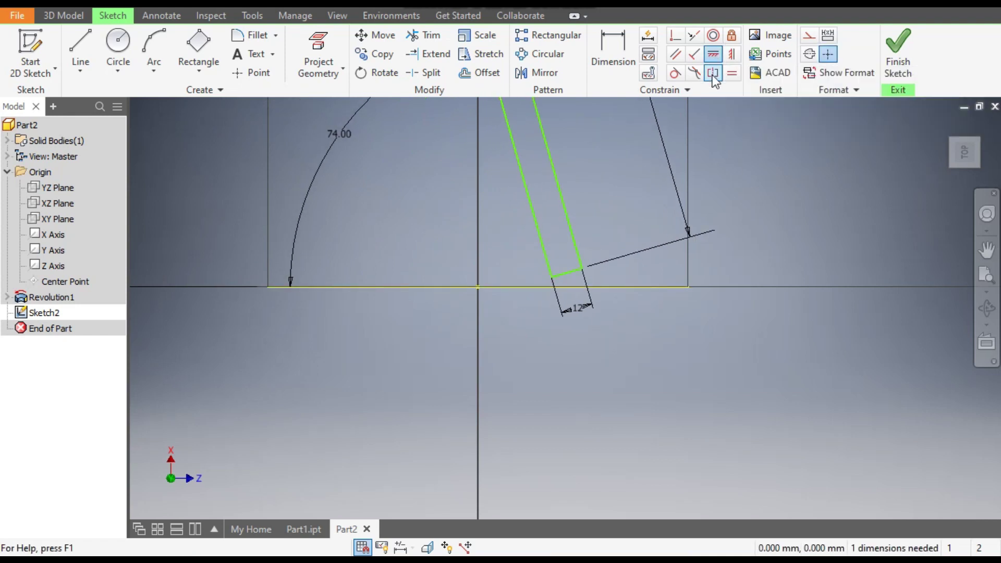
left_click(552, 278)
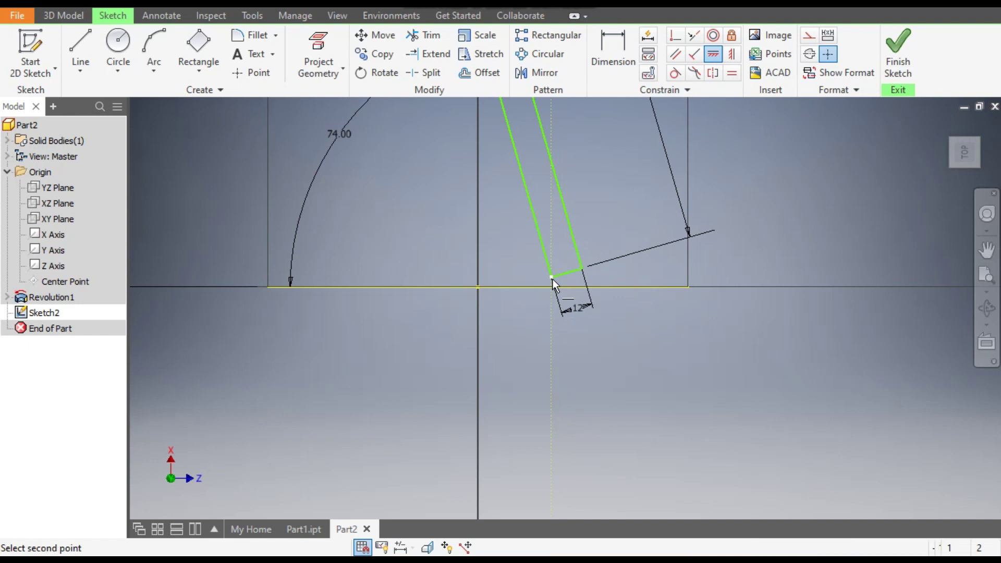
left_click(478, 287)
scroll(543, 403, "up", 3)
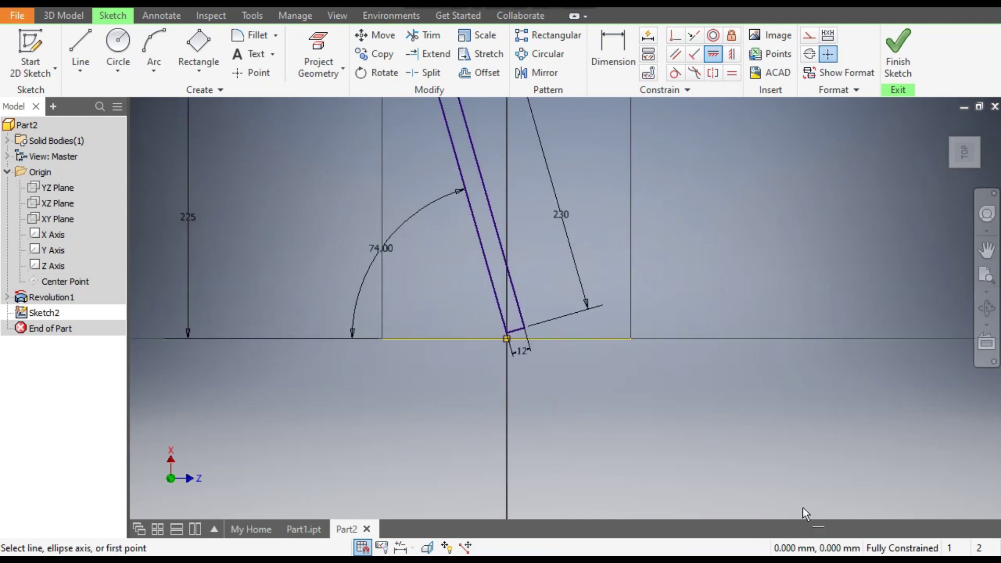
scroll(693, 511, "up", 2)
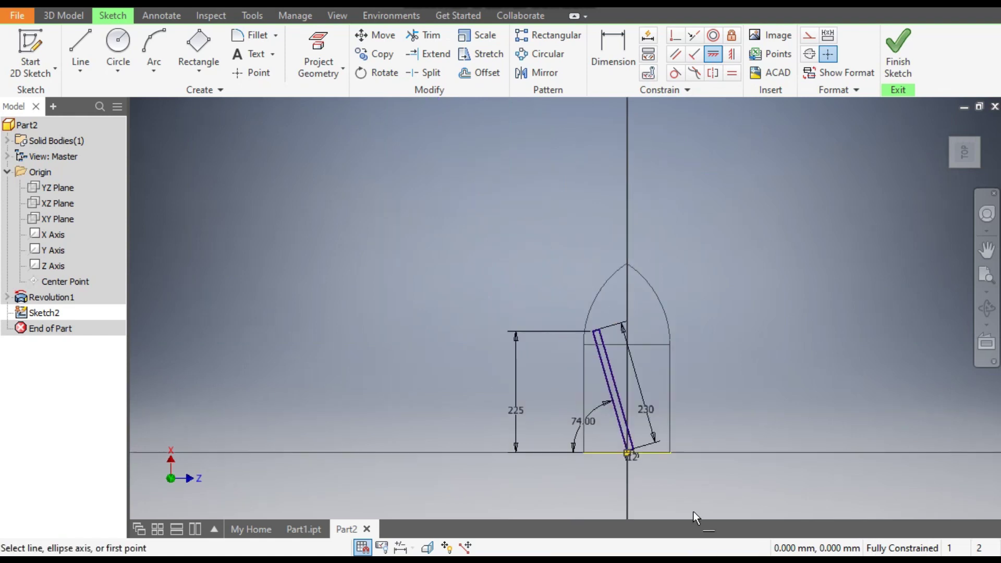
scroll(693, 505, "down", 1)
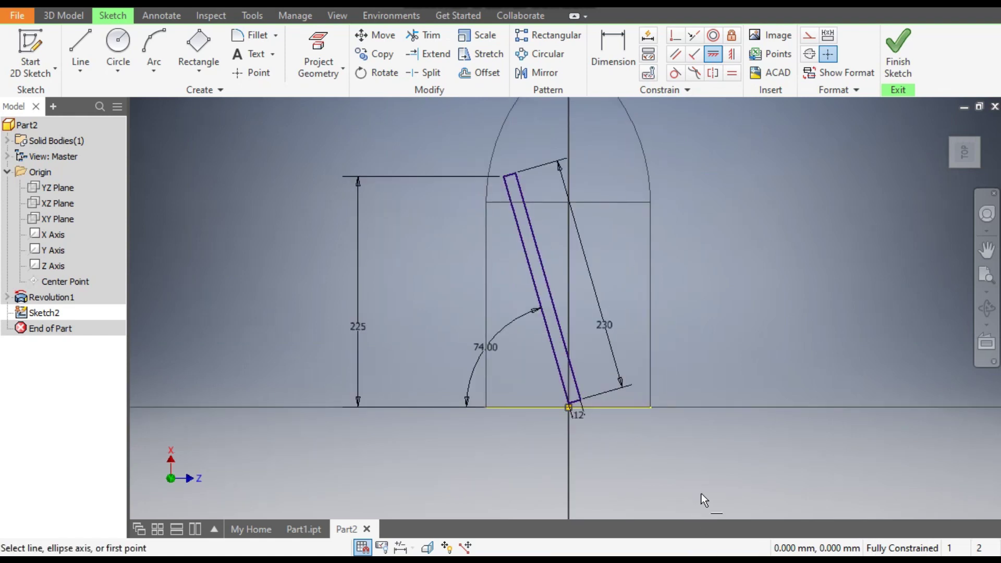
Finish the blade profile sketch and bring up the 3D modelling tools with the model in its home view
left_click(895, 47)
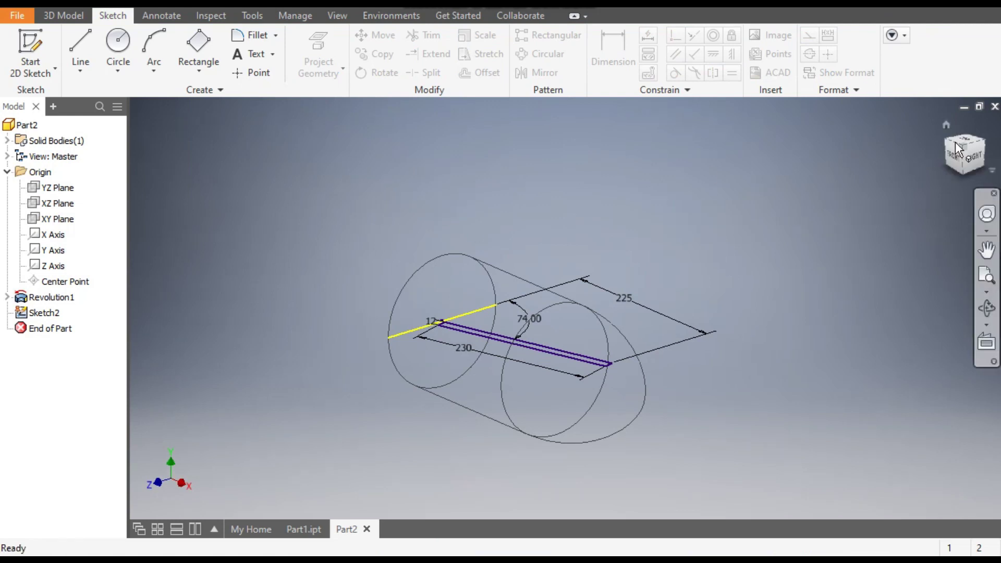
left_click(965, 133)
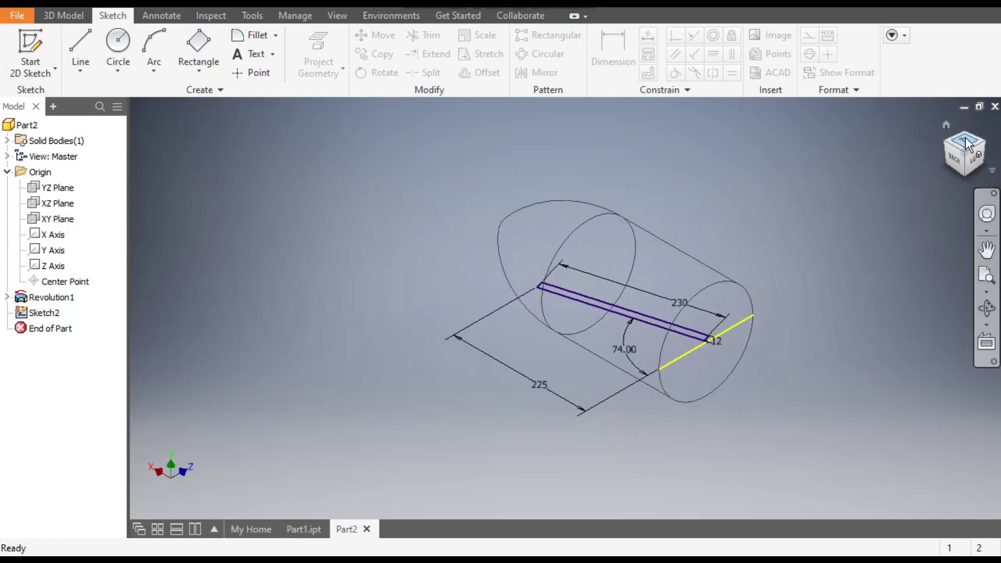
left_click(945, 125)
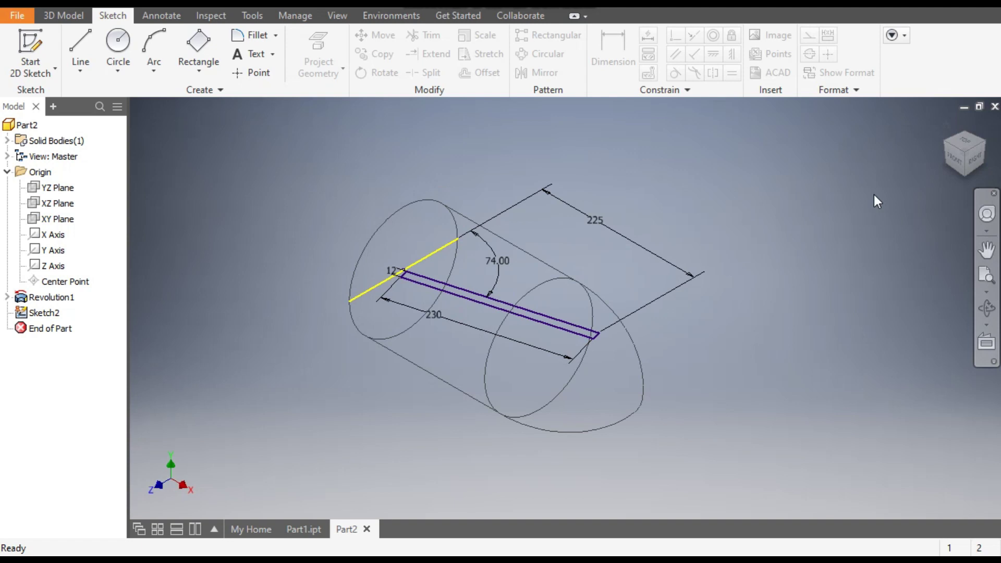
left_click(68, 16)
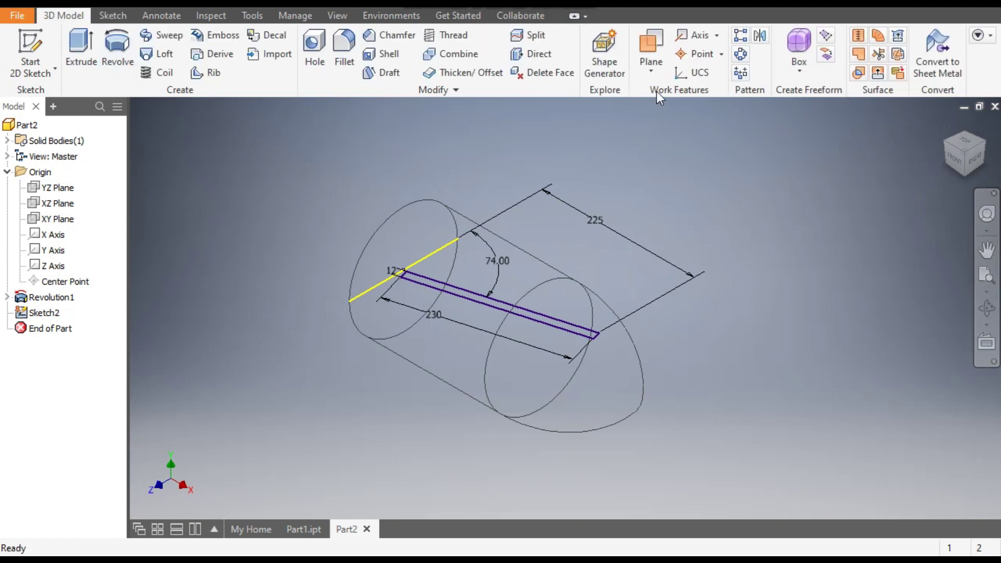
Create a work plane offset 360 mm above the XZ plane
left_click(648, 67)
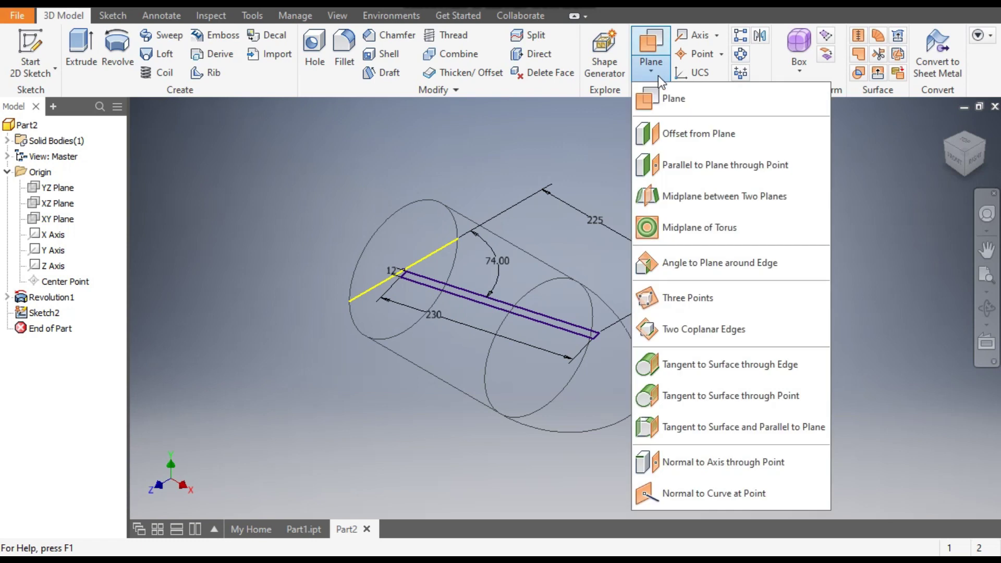
left_click(699, 138)
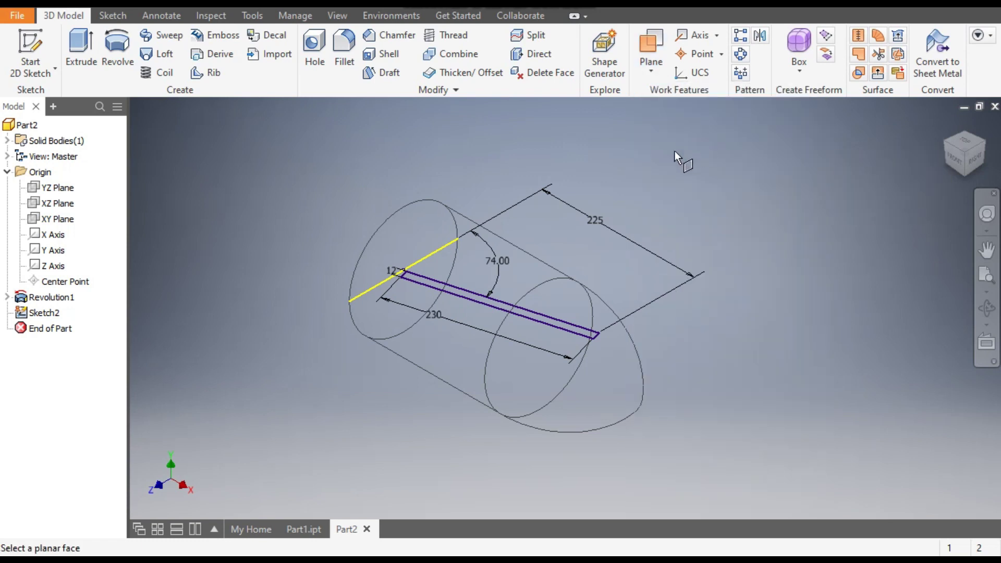
left_click(56, 205)
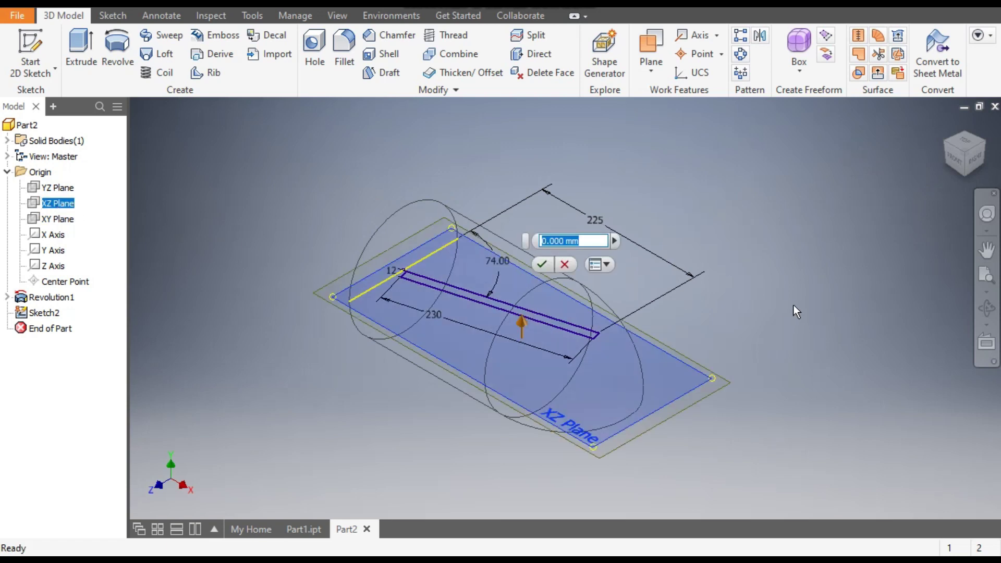
type("360")
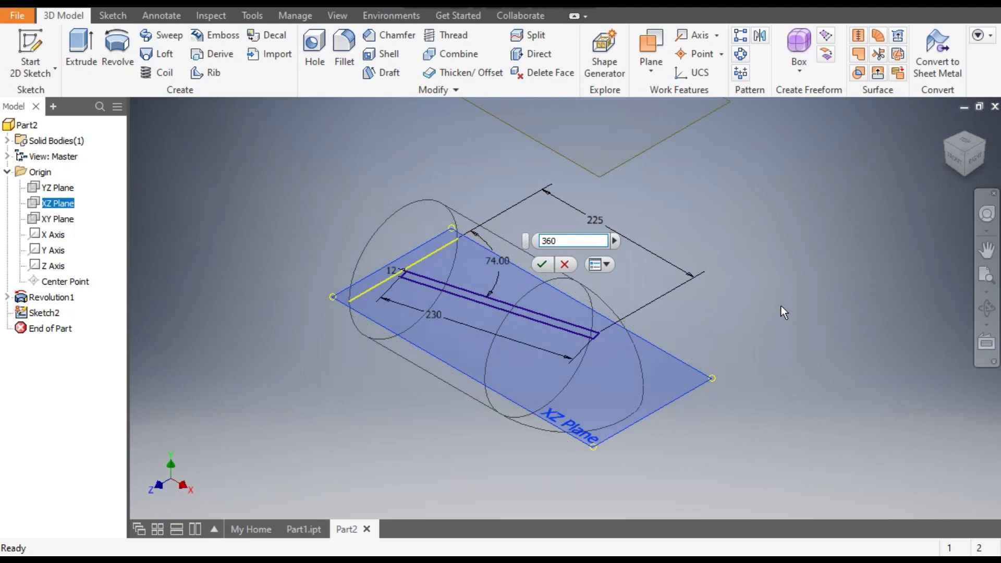
scroll(756, 308, "up", 4)
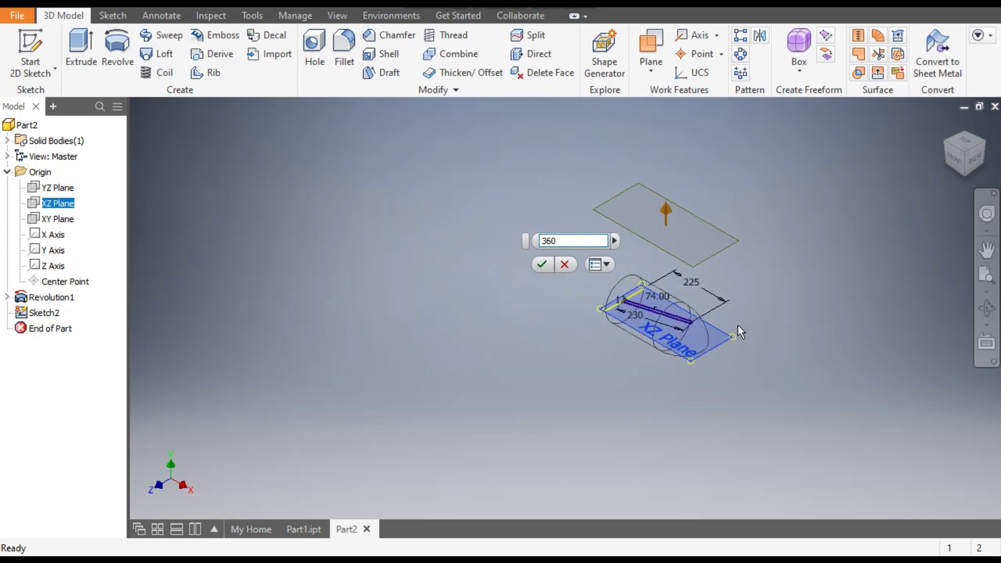
left_click(963, 167)
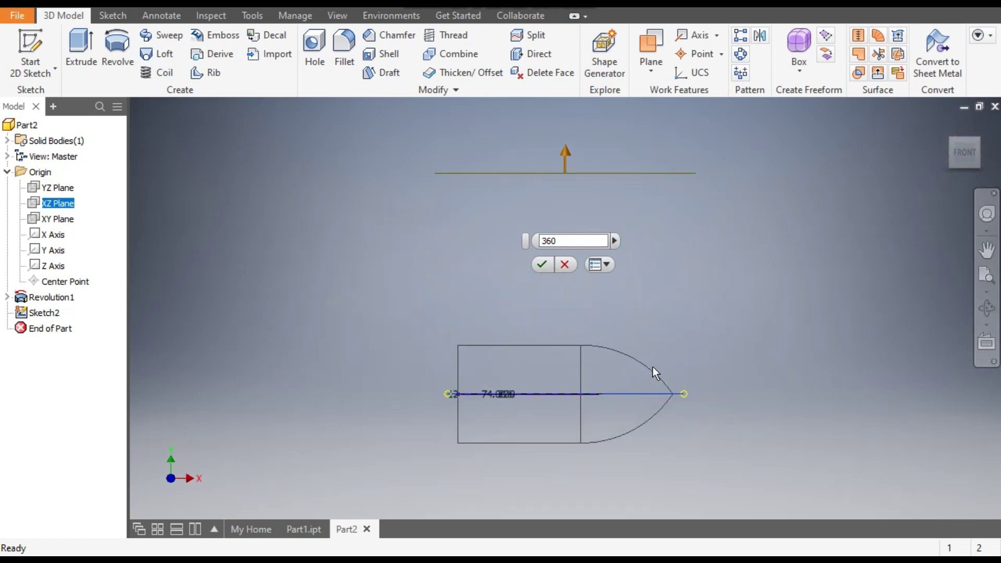
left_click(543, 265)
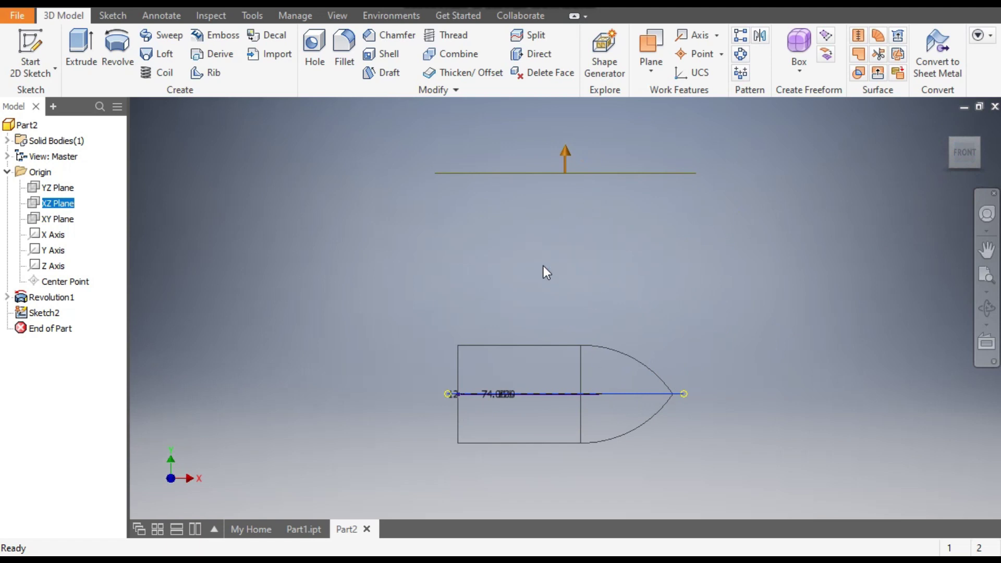
Start a new sketch on the offset work plane above the hub
left_click(950, 137)
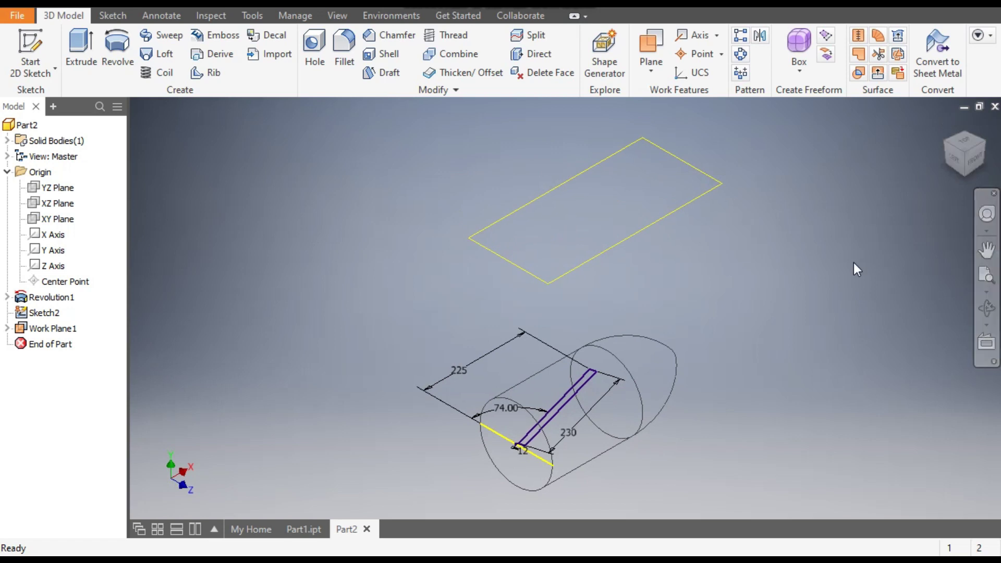
left_click(649, 227)
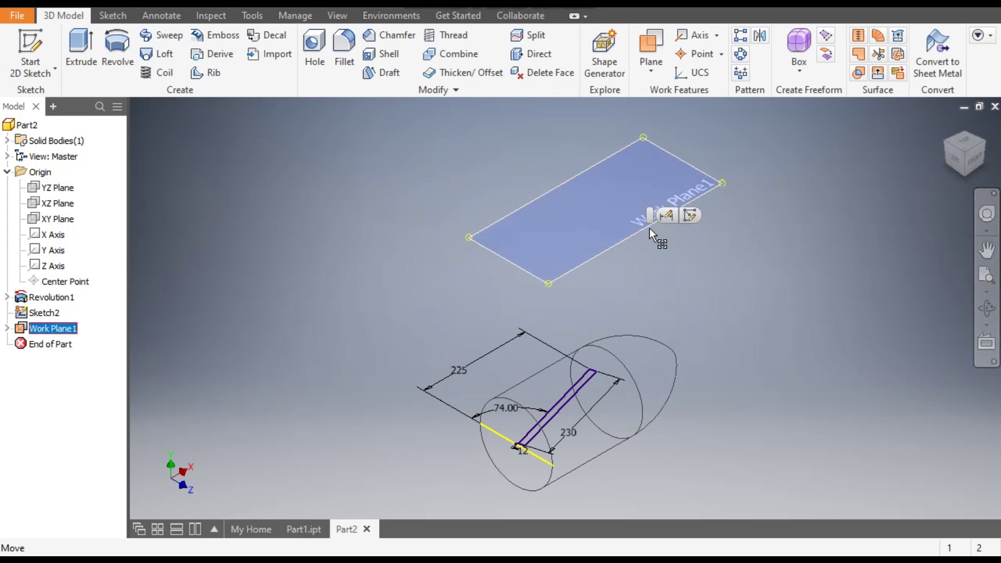
left_click(690, 216)
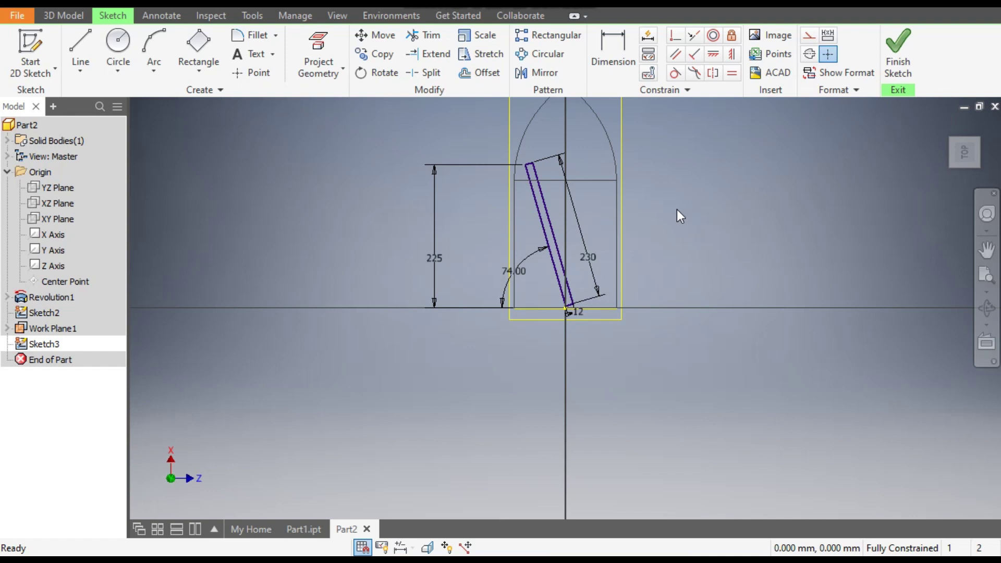
Draw a three-point rectangle about 40 mm wide, sloping down across the hub outline and extending past both its sides
left_click(211, 72)
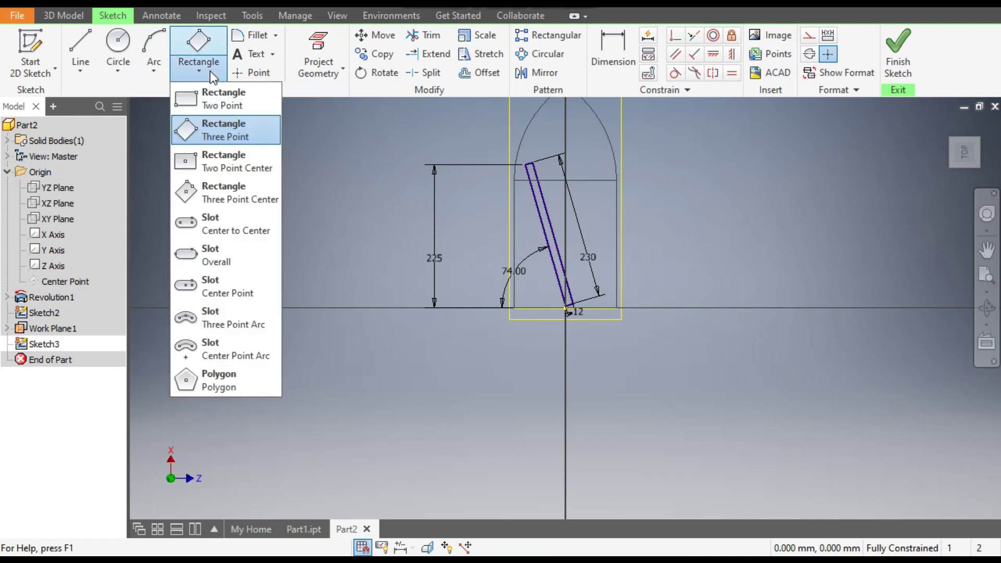
left_click(223, 133)
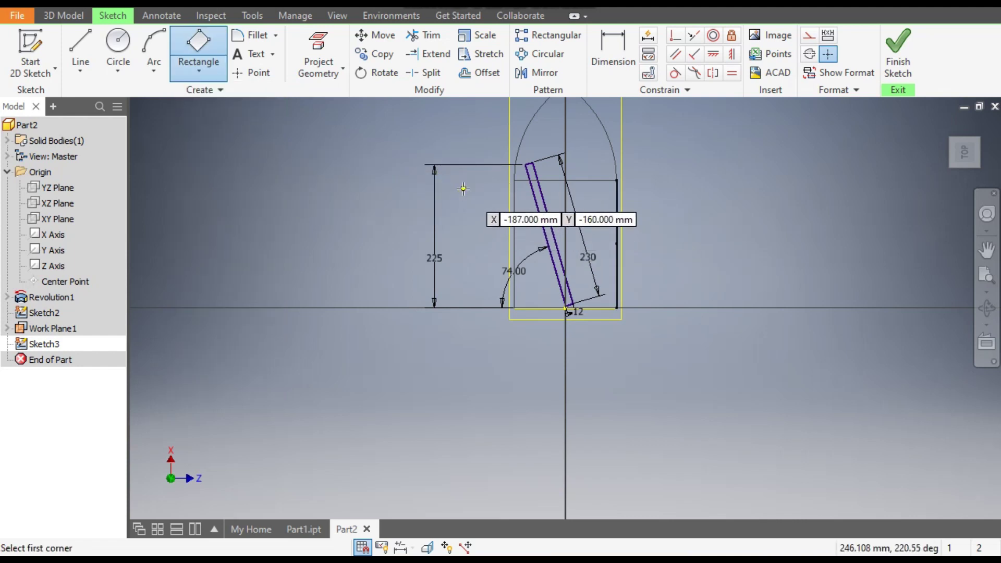
left_click(463, 189)
left_click(656, 289)
left_click(668, 268)
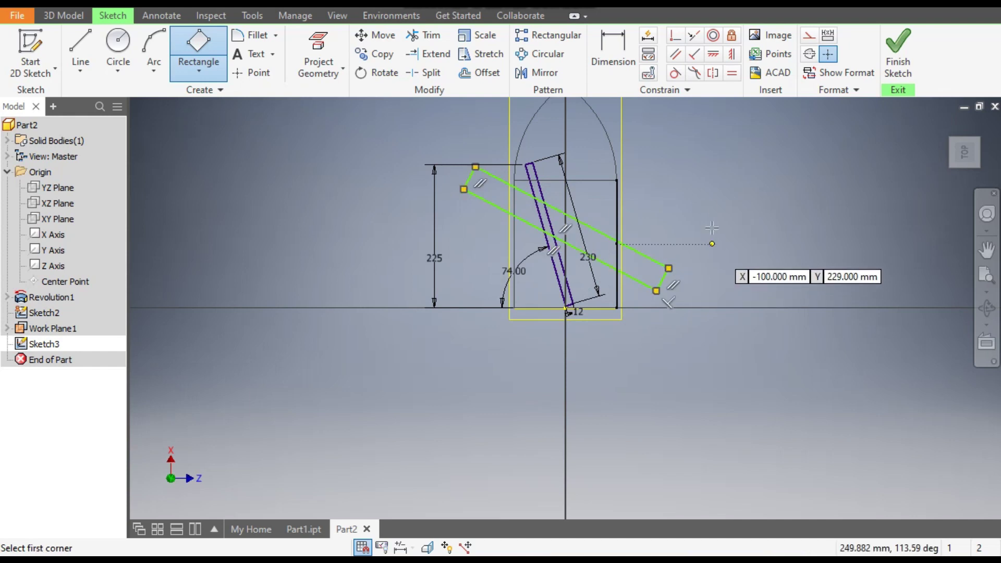
Add an aligned dimension of 12 mm to the short side of the new rectangle
left_click(612, 49)
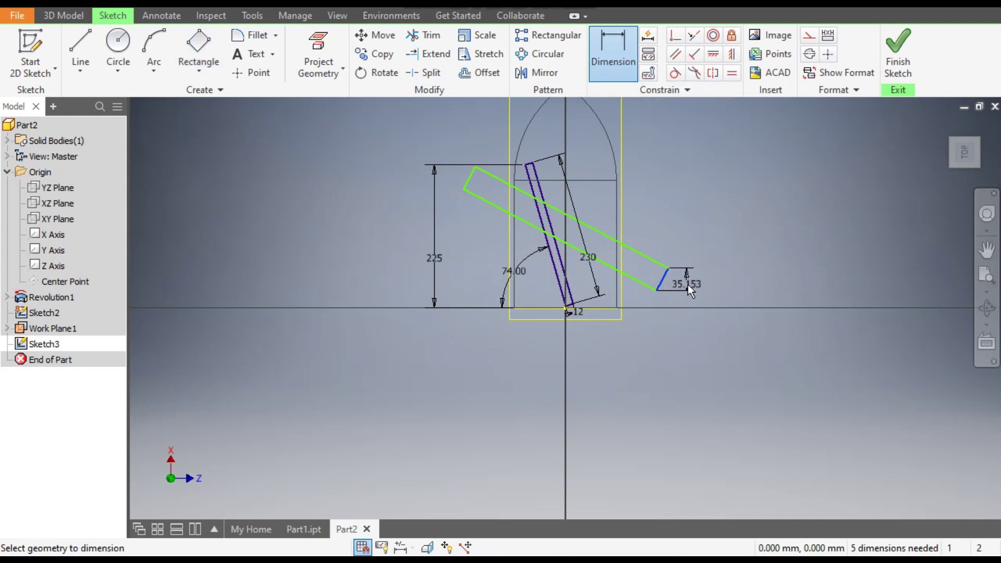
right_click(687, 285)
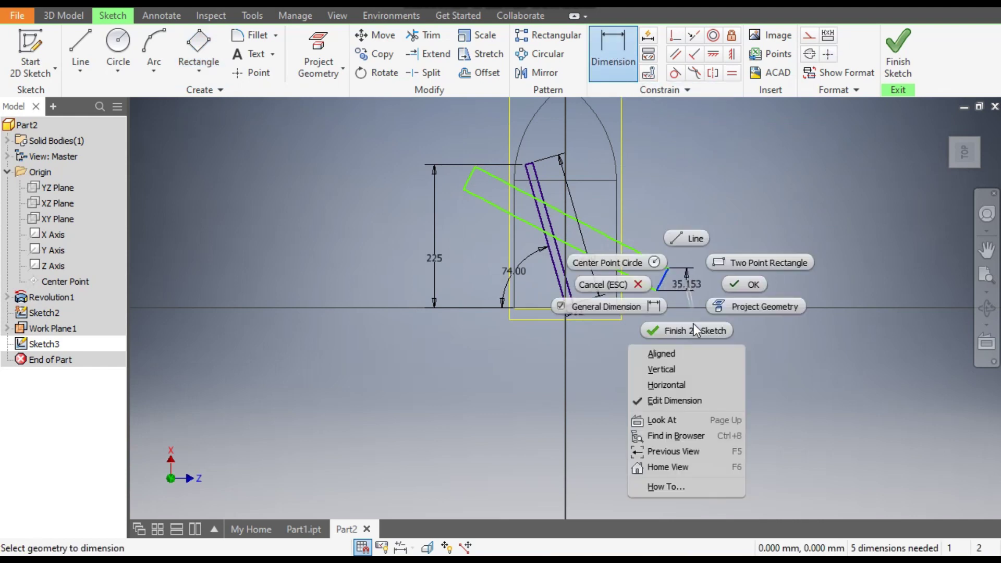
left_click(689, 353)
left_click(683, 292)
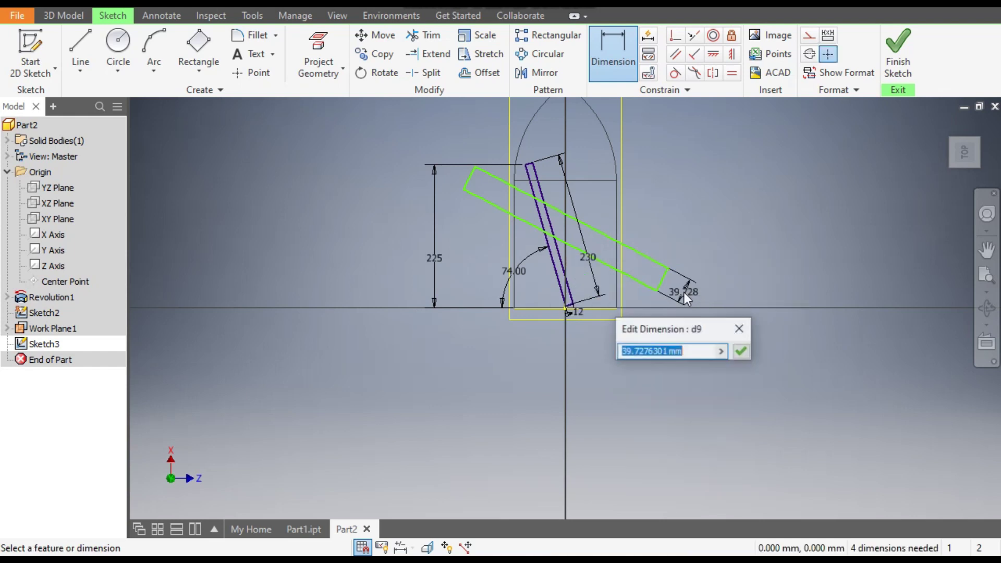
type("12")
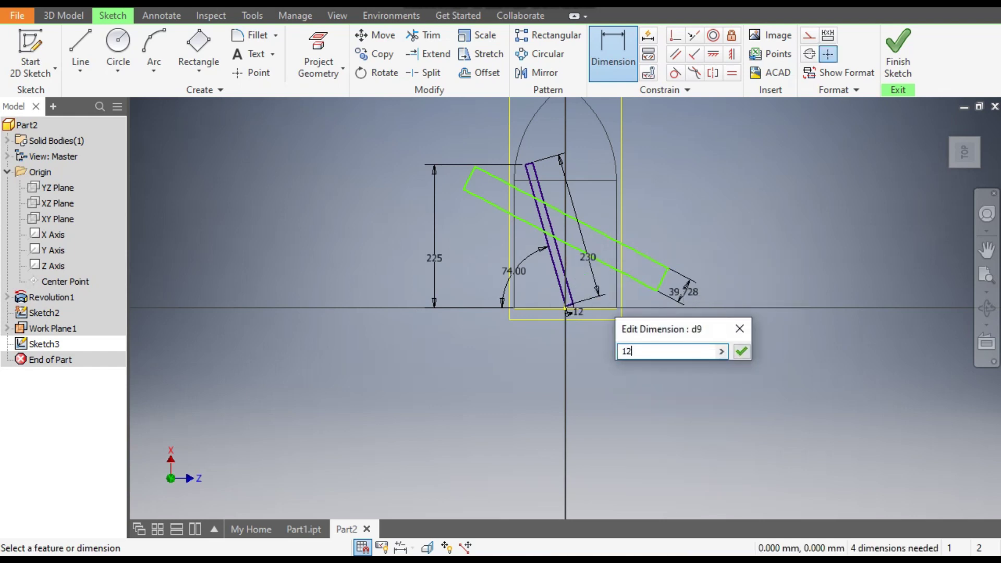
key("Return")
Add an aligned dimension of 400 mm to the long side of the new rectangle and leave the Dimension command
scroll(552, 294, "up", 5)
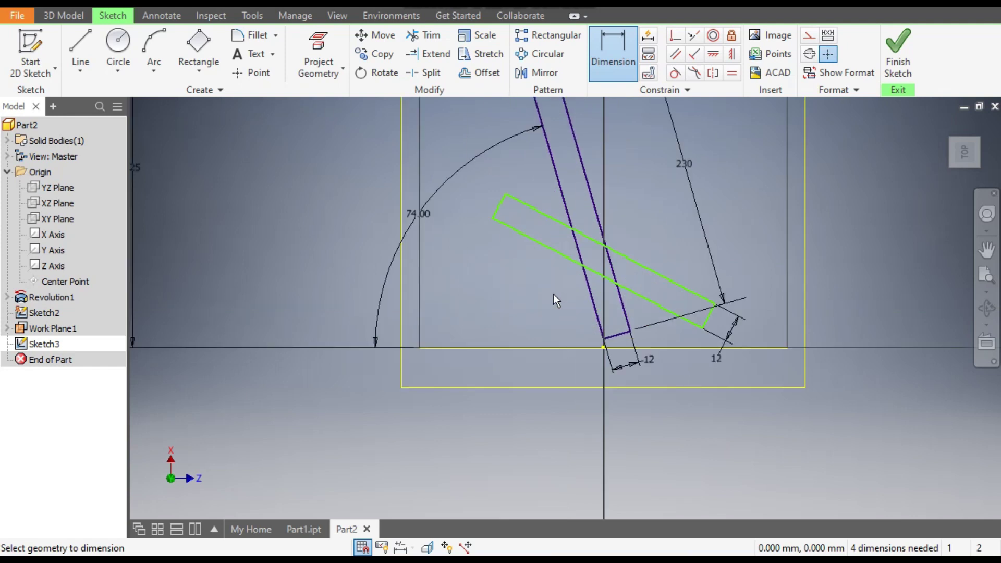
left_click(645, 267)
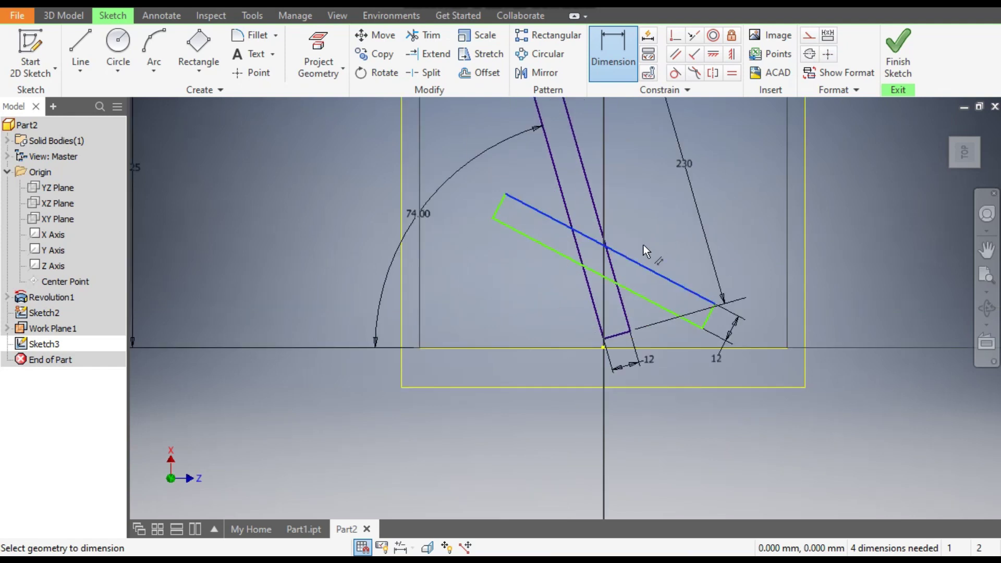
right_click(643, 246)
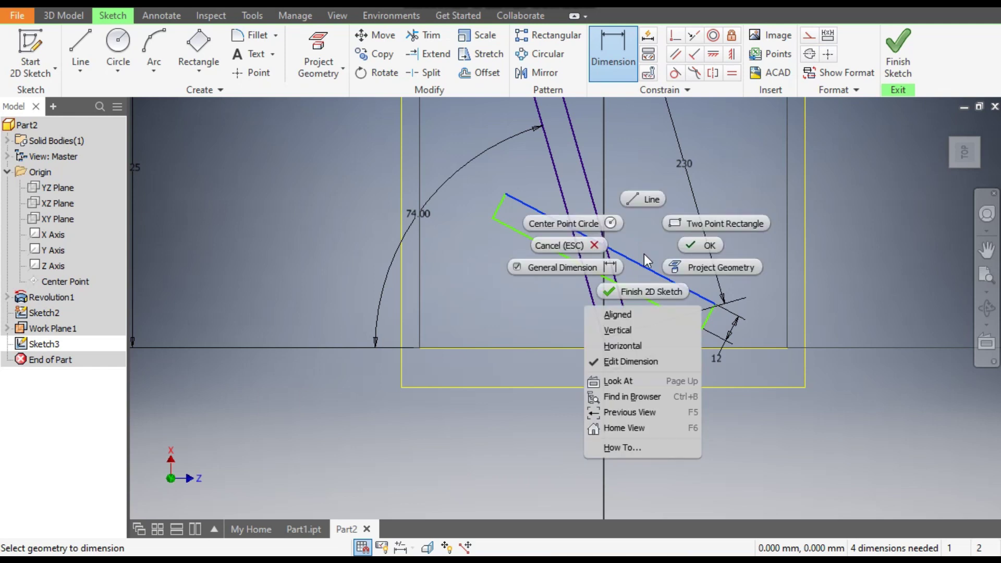
left_click(637, 314)
left_click(734, 234)
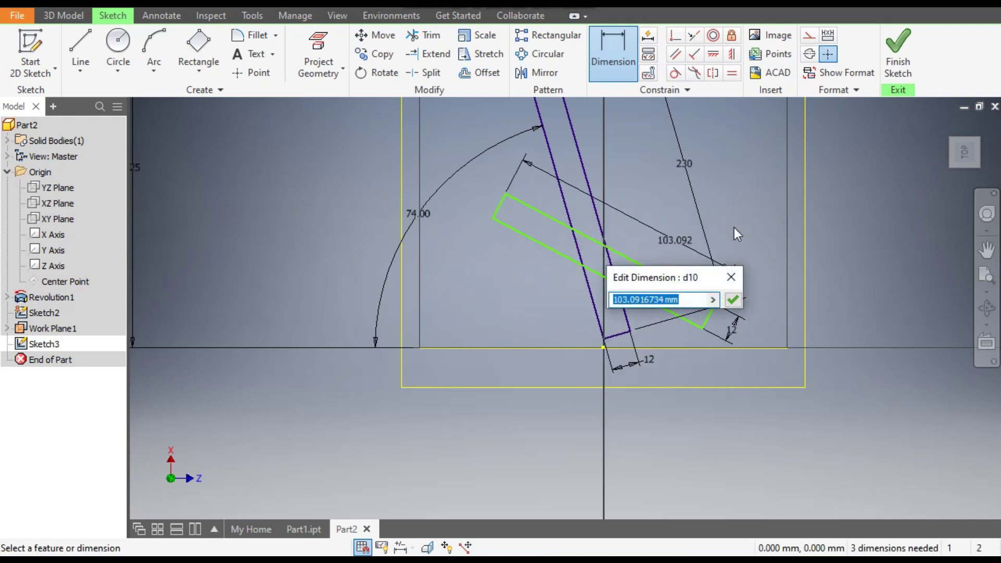
type("400")
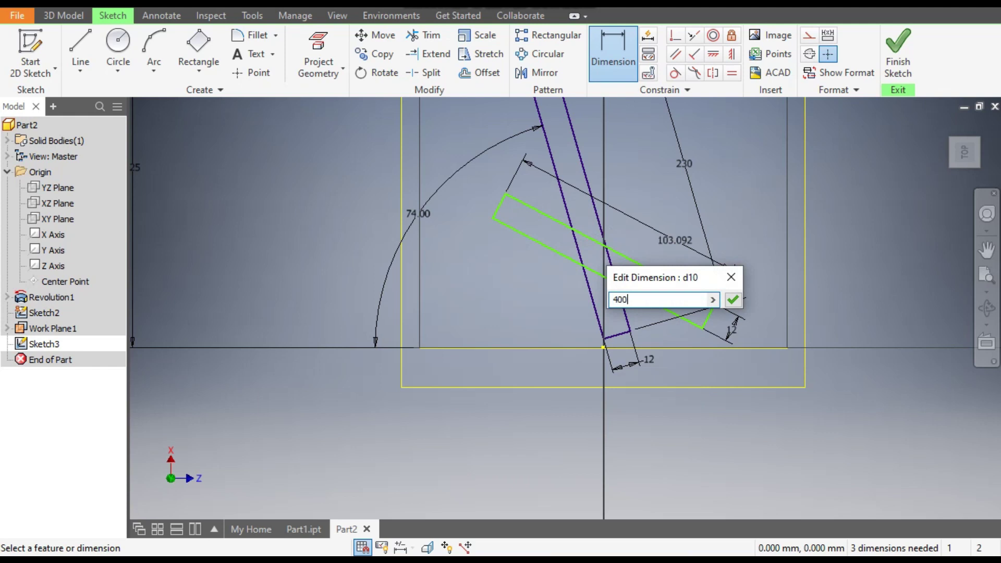
key("Return")
scroll(704, 276, "down", 3)
scroll(678, 292, "up", 2)
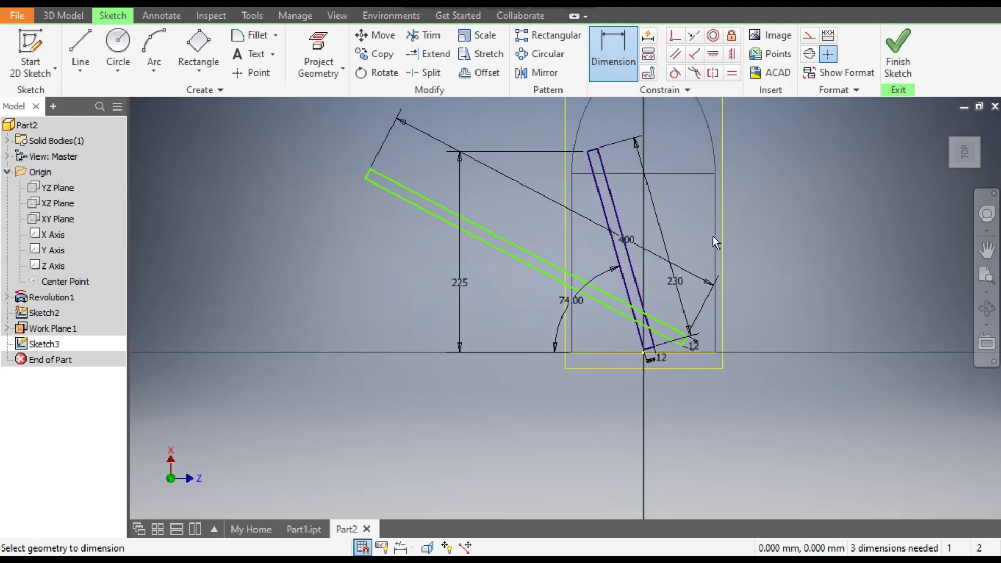
key("Escape")
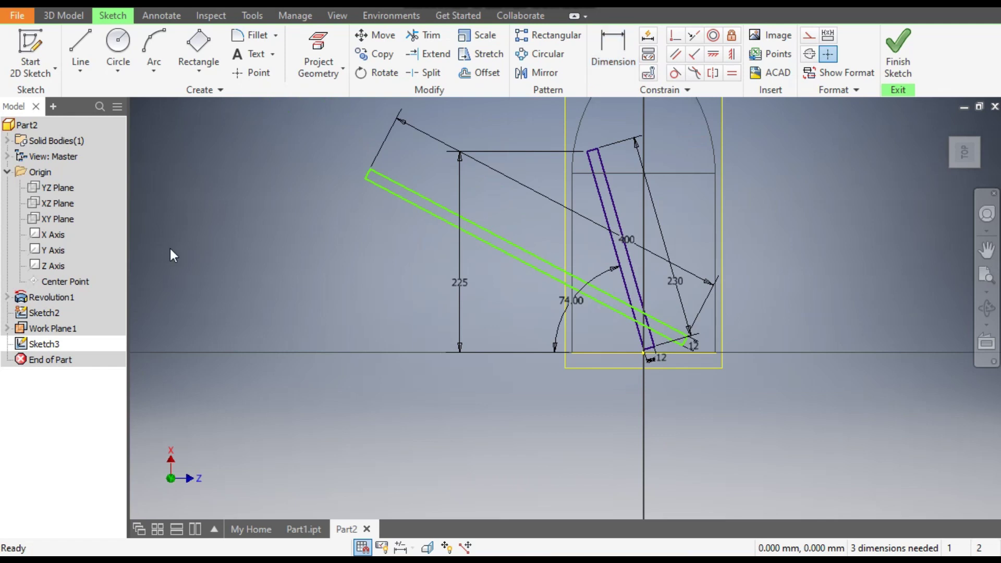
Turn off the visibility of the first blade profile sketch, Sketch2
left_click(39, 313)
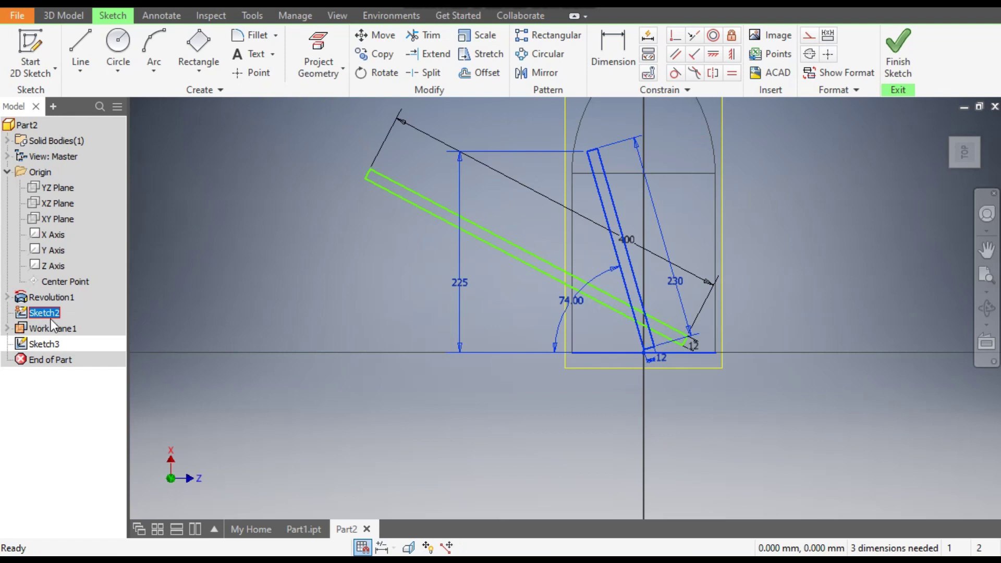
right_click(42, 312)
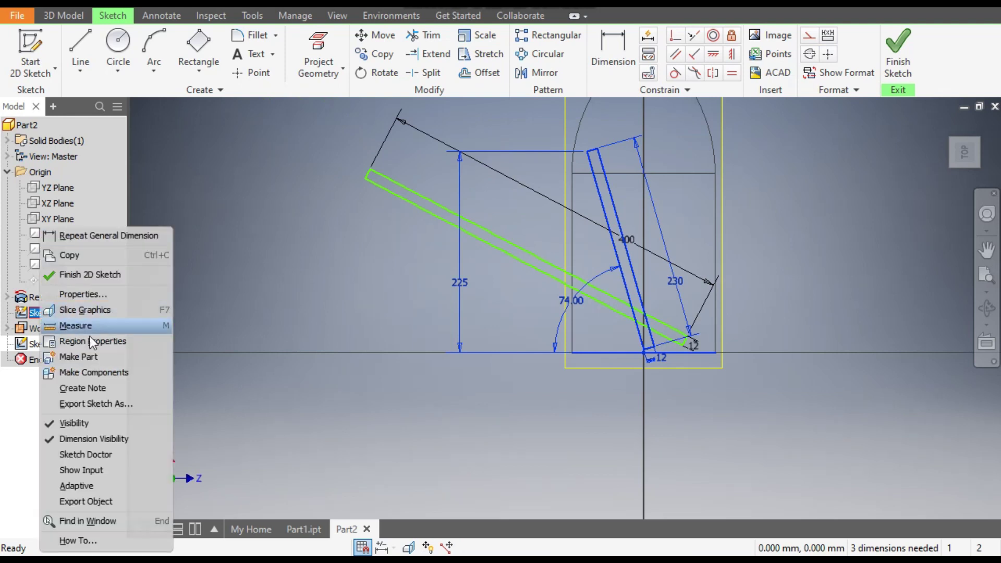
left_click(91, 423)
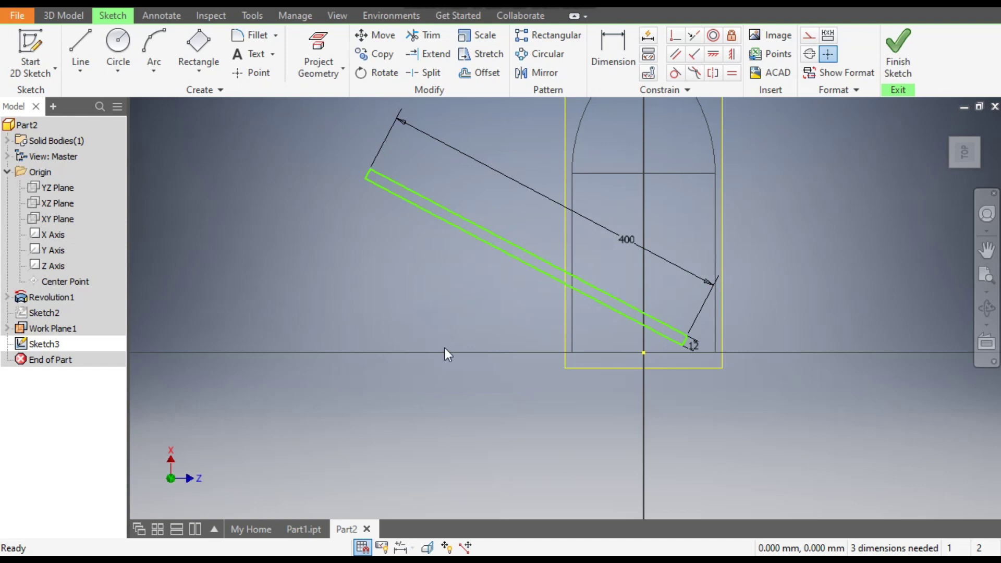
Dimension the horizontal distance from the origin point to the rectangle's lower-right corner as 190 mm
left_click(601, 46)
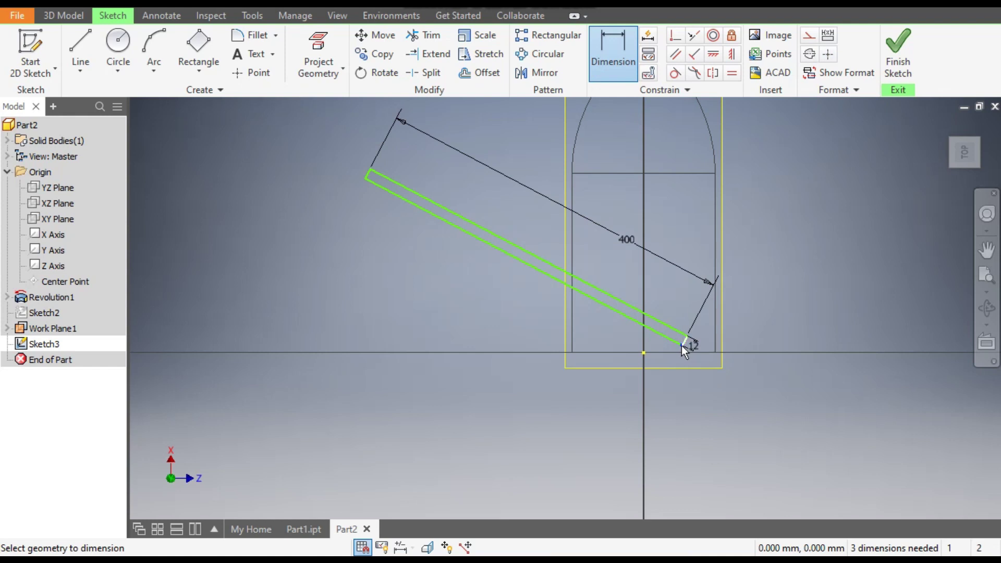
scroll(680, 346, "up", 3)
left_click(554, 373)
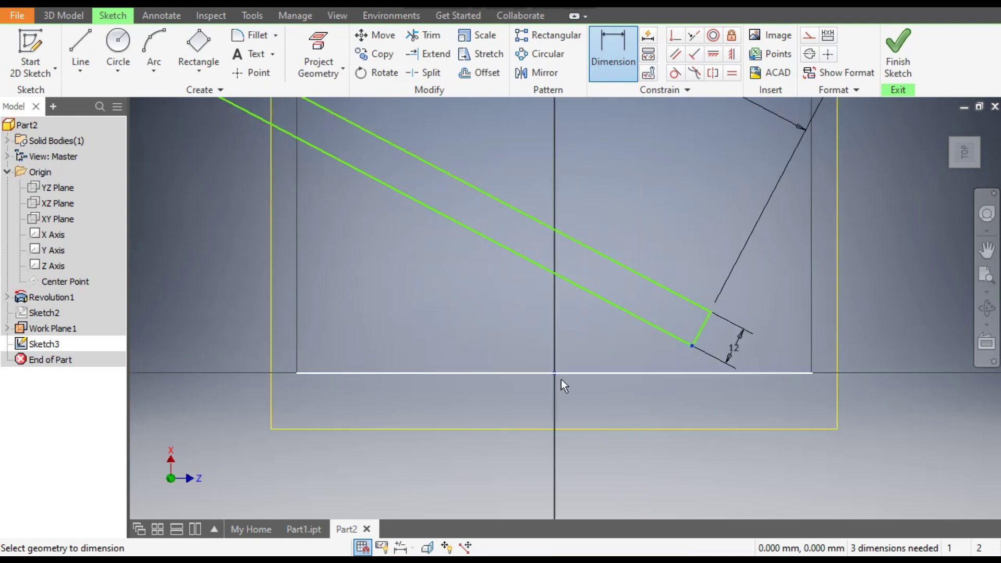
left_click(697, 457)
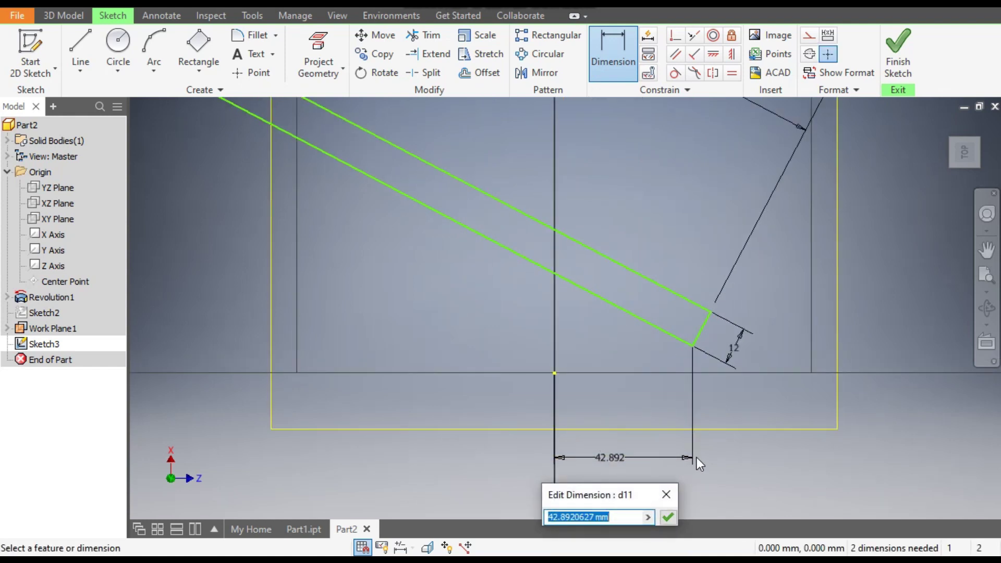
type("180")
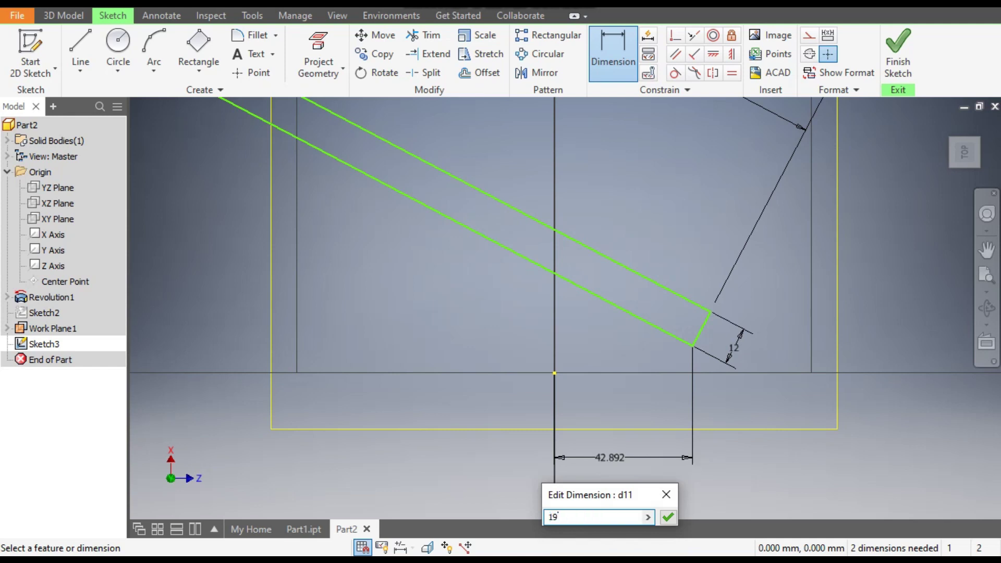
key("Return")
Set the angle between the hub's base edge and the rectangle's lower long side to 14 degrees
scroll(642, 384, "down", 4)
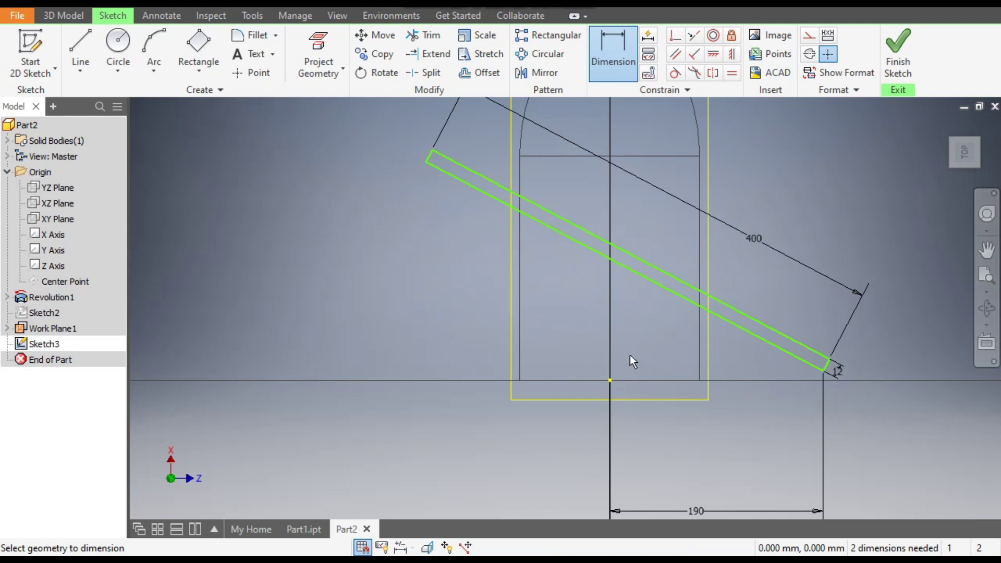
left_click(607, 258)
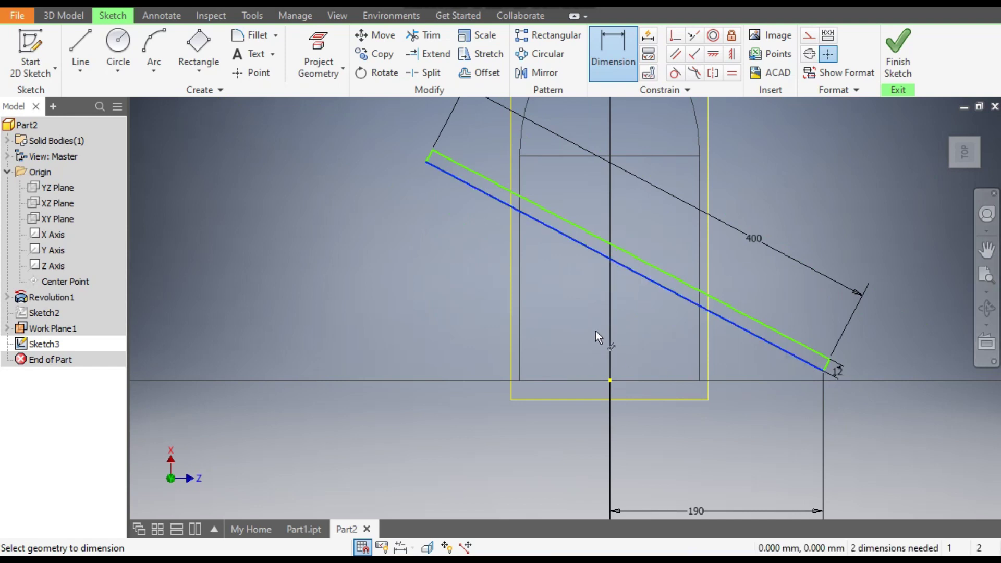
left_click(574, 380)
left_click(461, 309)
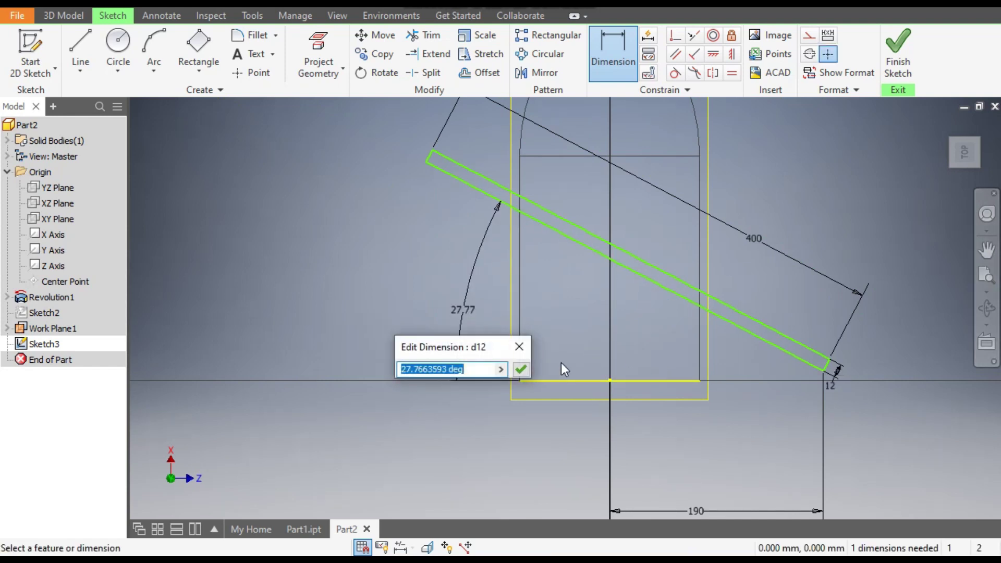
type("14")
key("Return")
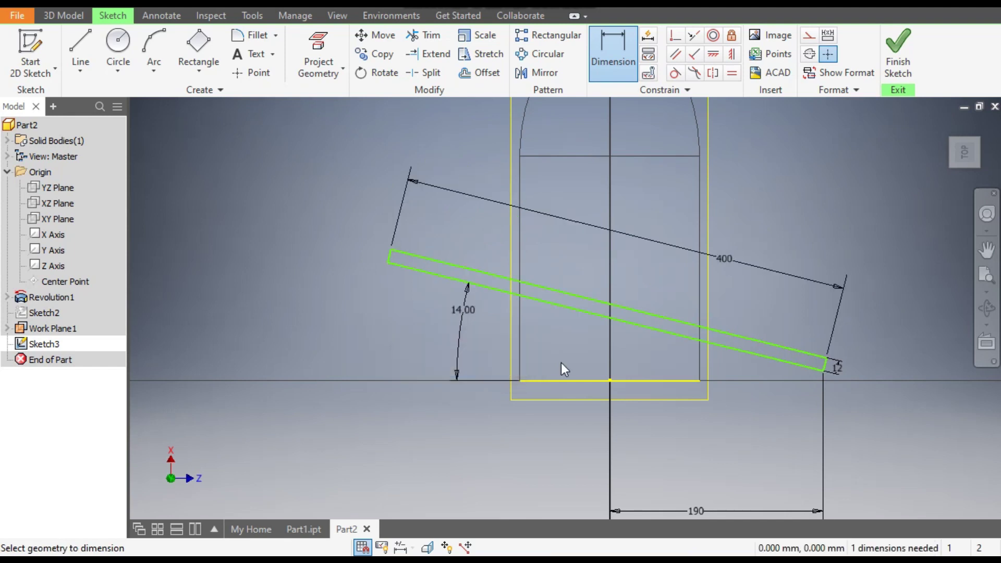
Dimension the vertical distance from the hub's base edge to the rectangle's lower-right corner as 62 mm and finish the sketch
scroll(745, 378, "down", 3)
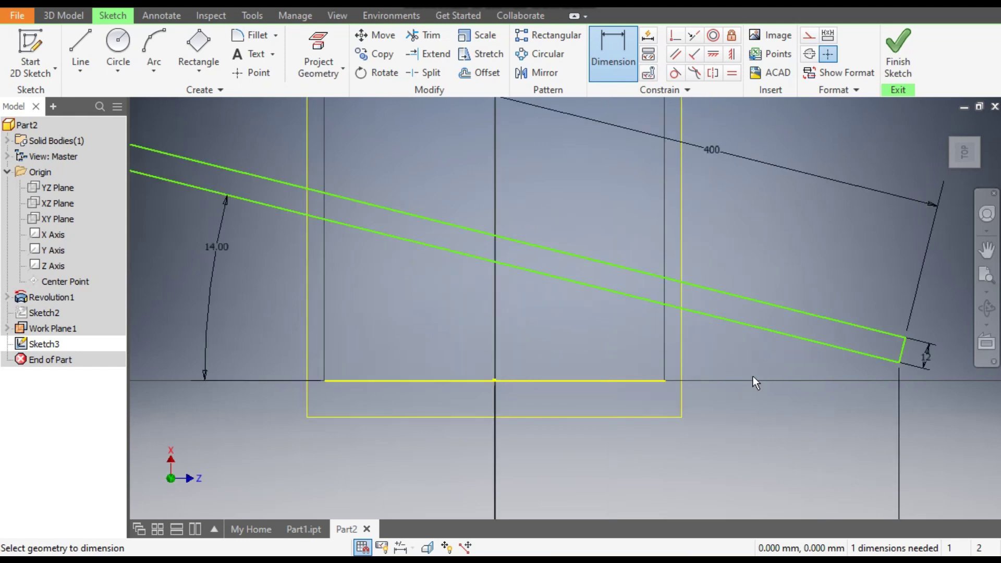
left_click(900, 364)
left_click(642, 381)
left_click(621, 352)
type("62")
key("Return")
scroll(676, 336, "up", 2)
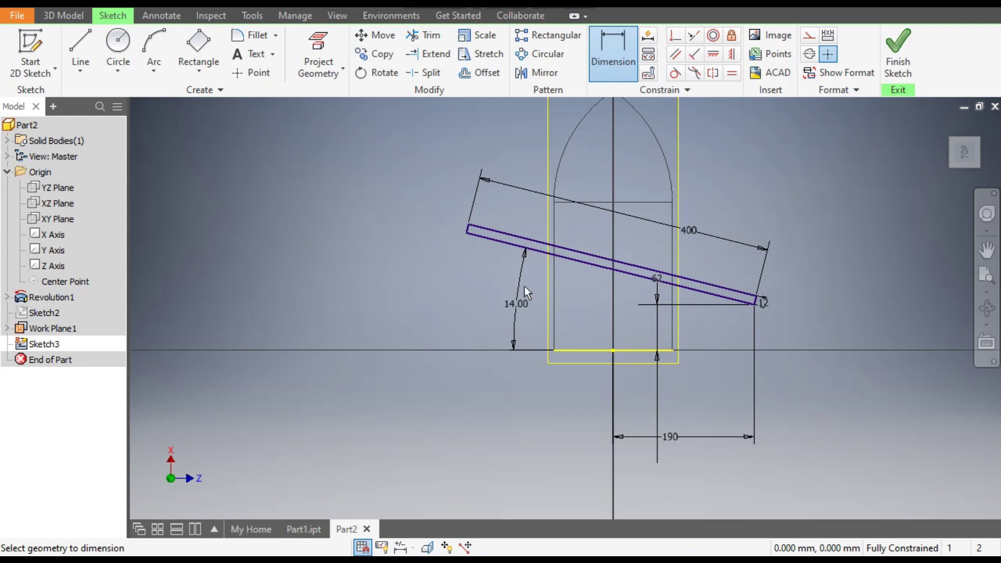
left_click(897, 52)
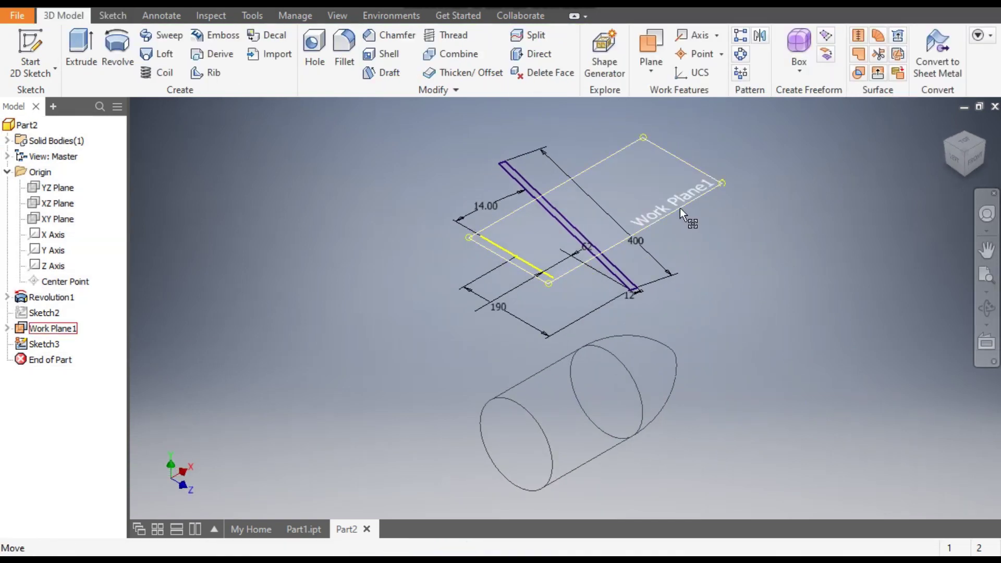
Hide Work Plane1 and turn the visibility of the first blade profile sketch, Sketch2, back on
left_click(54, 328)
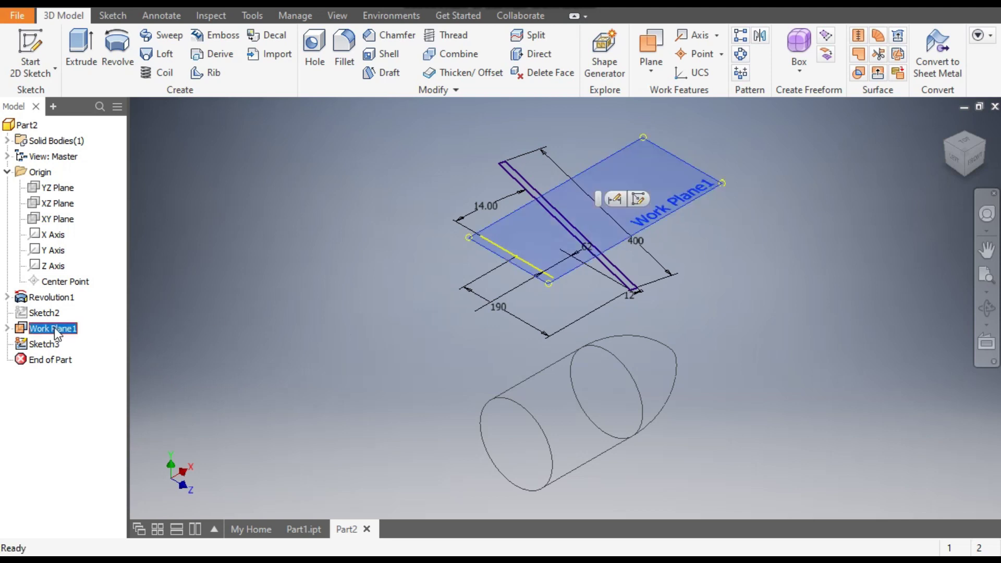
right_click(54, 327)
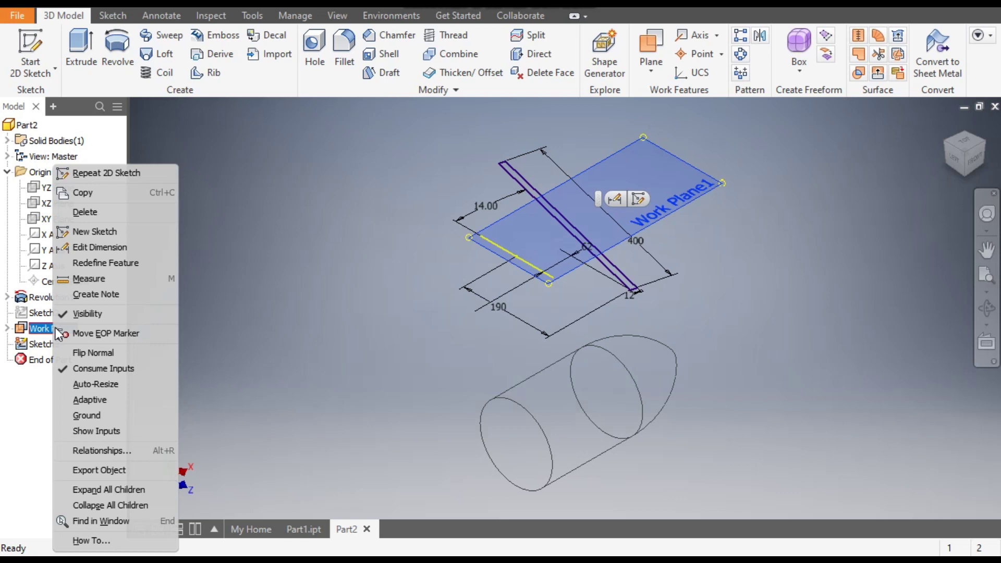
left_click(78, 315)
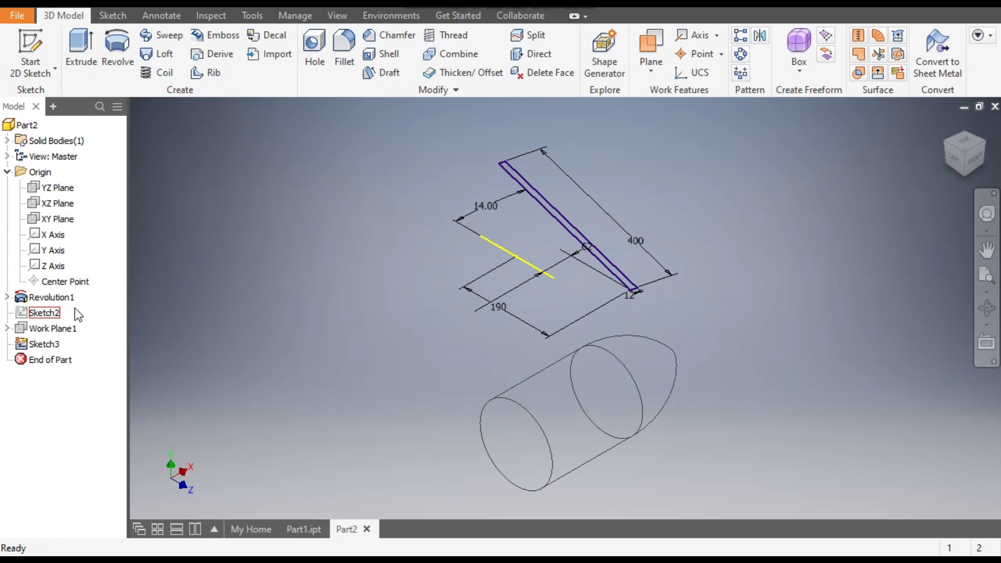
left_click(46, 313)
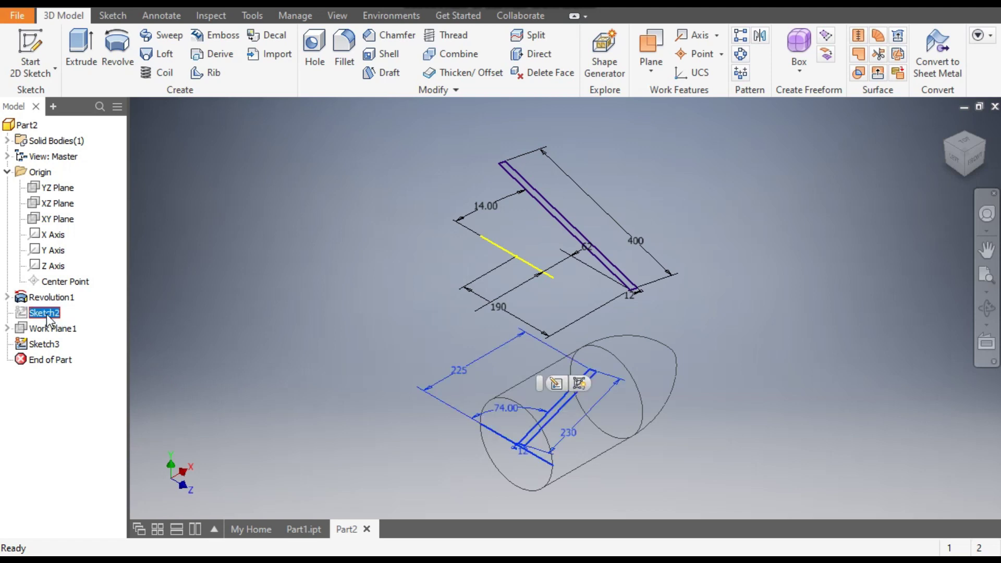
left_click(581, 384)
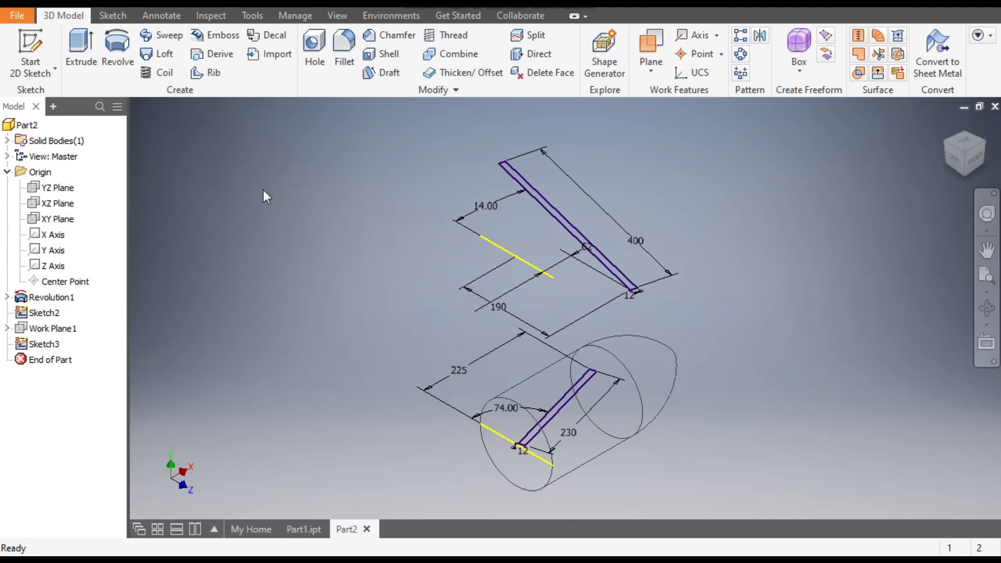
Start a new 3D sketch for the curves connecting the two blade profiles
scroll(686, 307, "up", 3)
scroll(652, 282, "down", 3)
middle_click_drag(645, 261, 626, 265)
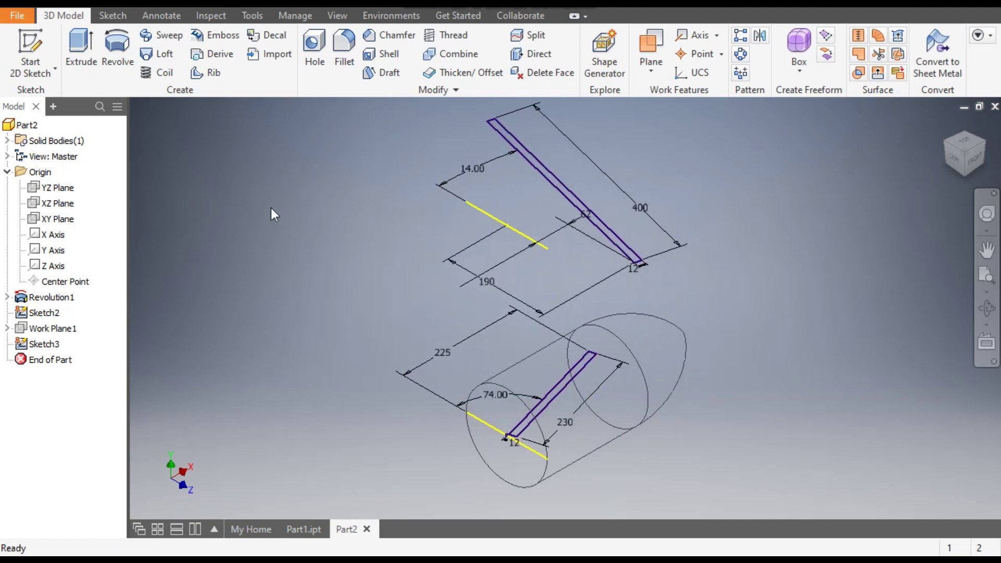
left_click(38, 73)
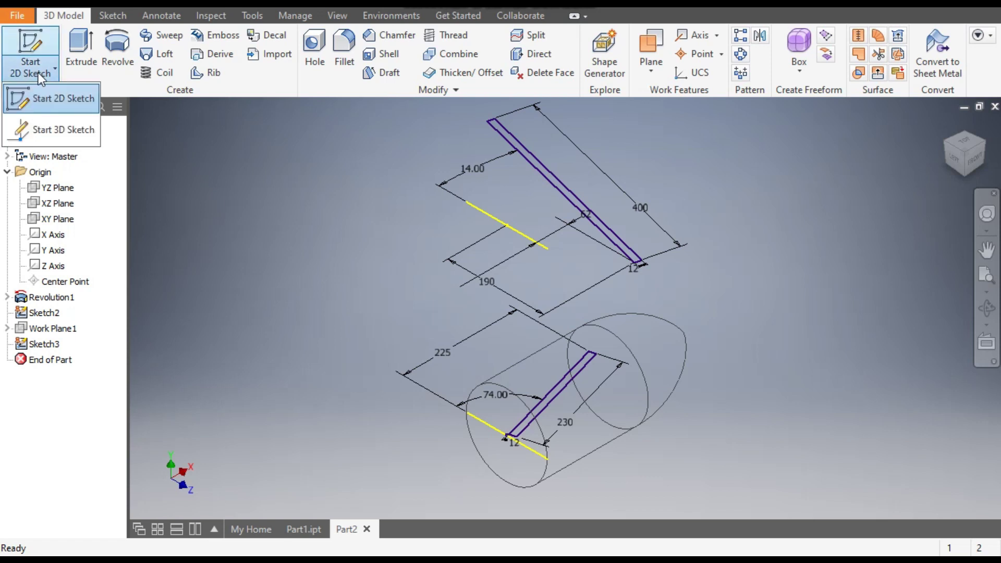
left_click(48, 127)
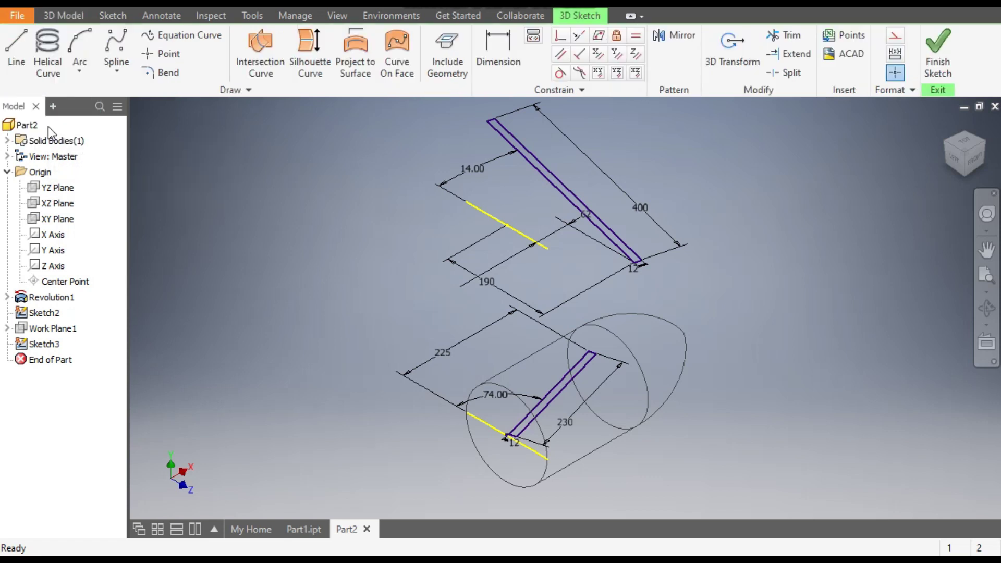
Draw a two-point spline from the small profile's corner nearest the origin to the large profile's corner located by the 190 mm dimension
left_click(114, 42)
scroll(504, 431, "up", 3)
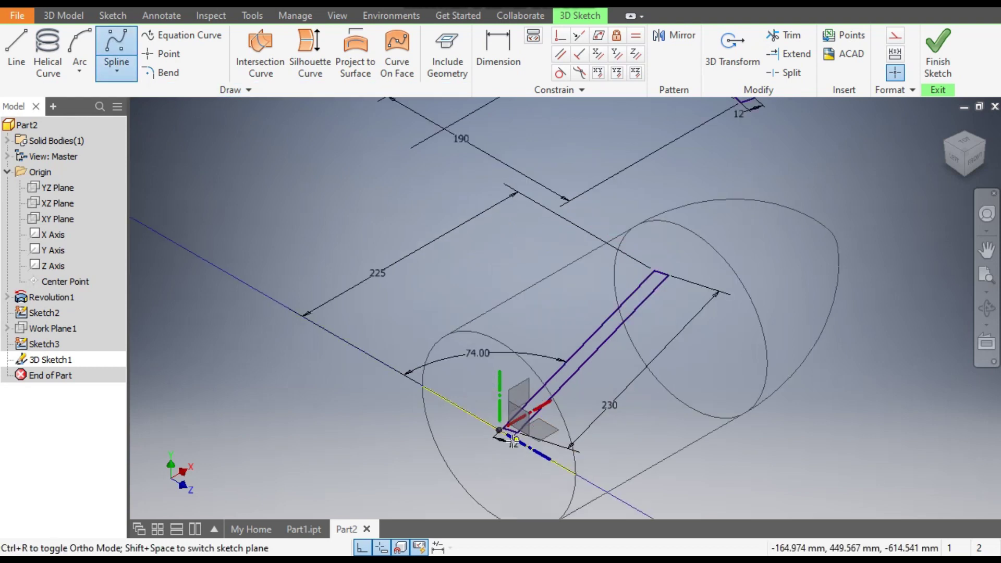
scroll(505, 431, "up", 2)
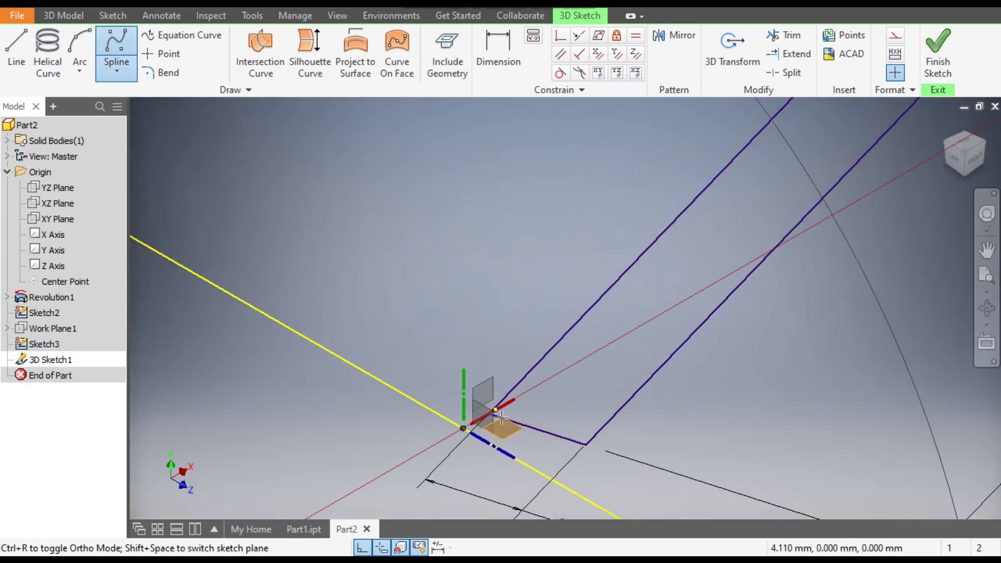
scroll(490, 414, "up", 2)
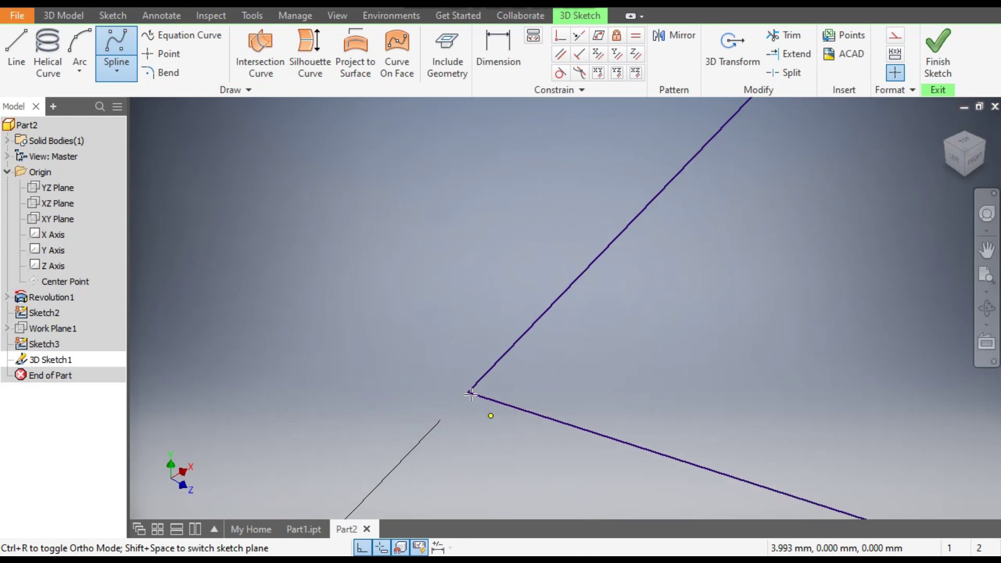
scroll(469, 394, "down", 5)
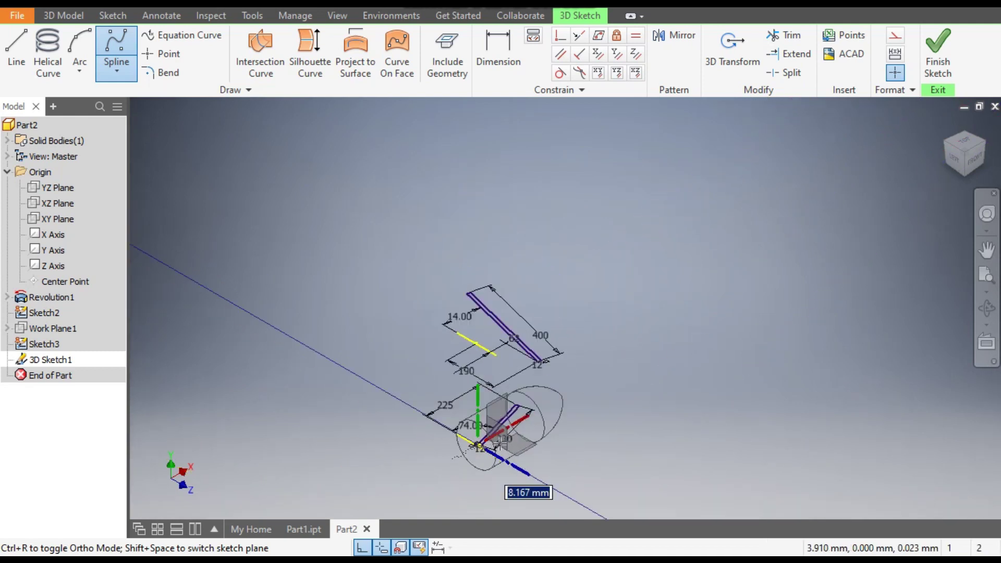
scroll(527, 383, "up", 3)
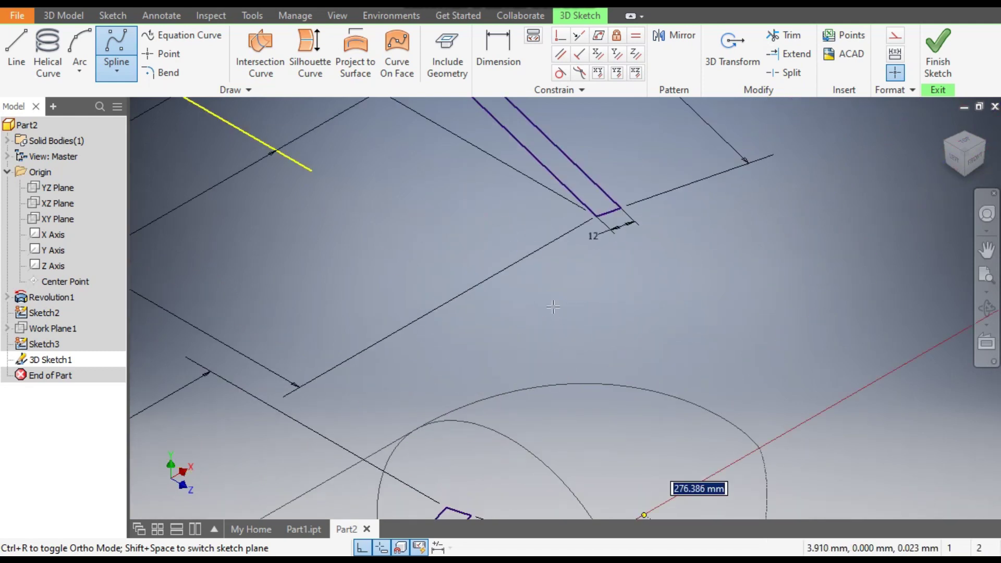
left_click(595, 215)
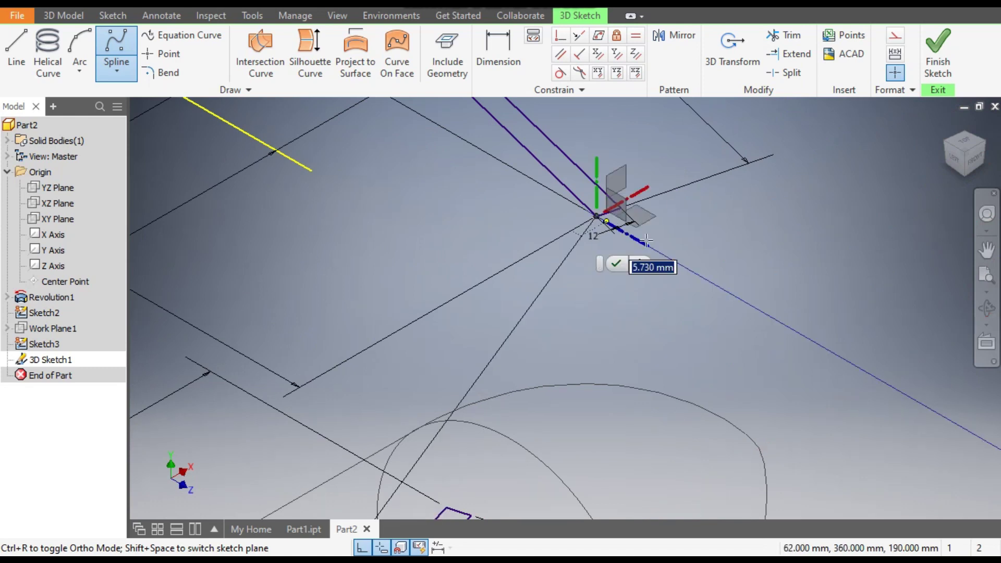
left_click(617, 264)
scroll(649, 225, "down", 3)
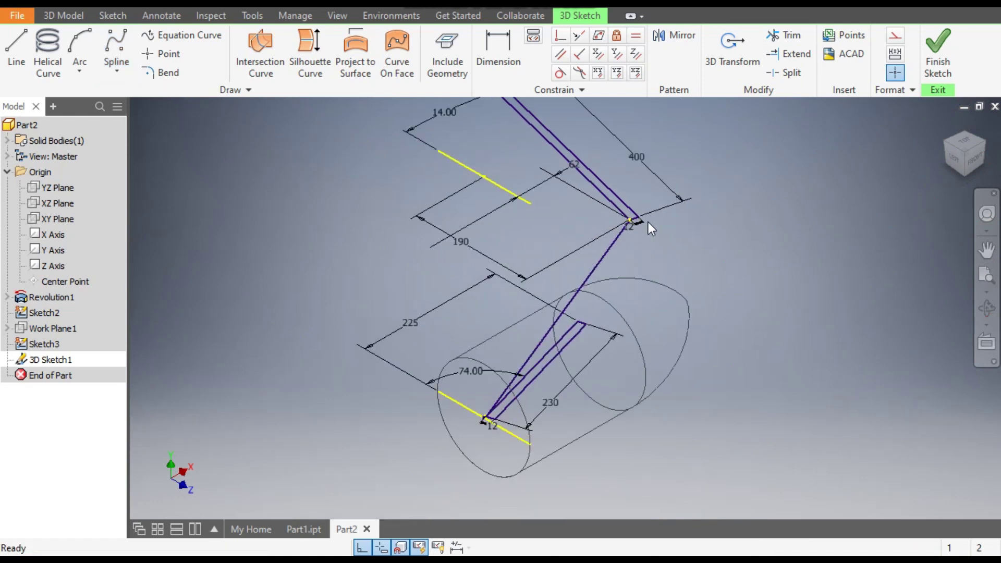
Draw a second two-point spline joining the other corners of the same short ends, from the large profile to the small profile
left_click(110, 45)
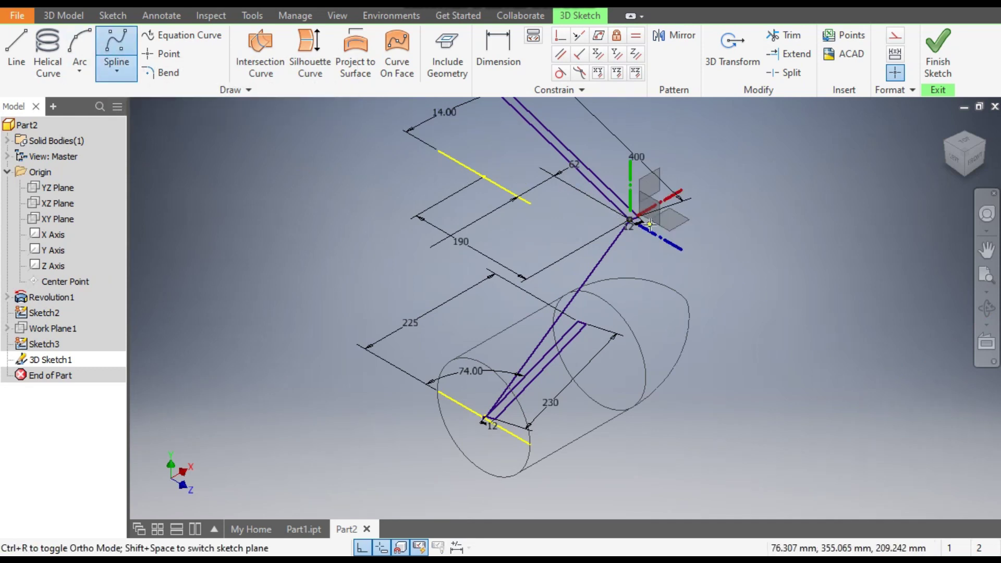
scroll(649, 225, "up", 5)
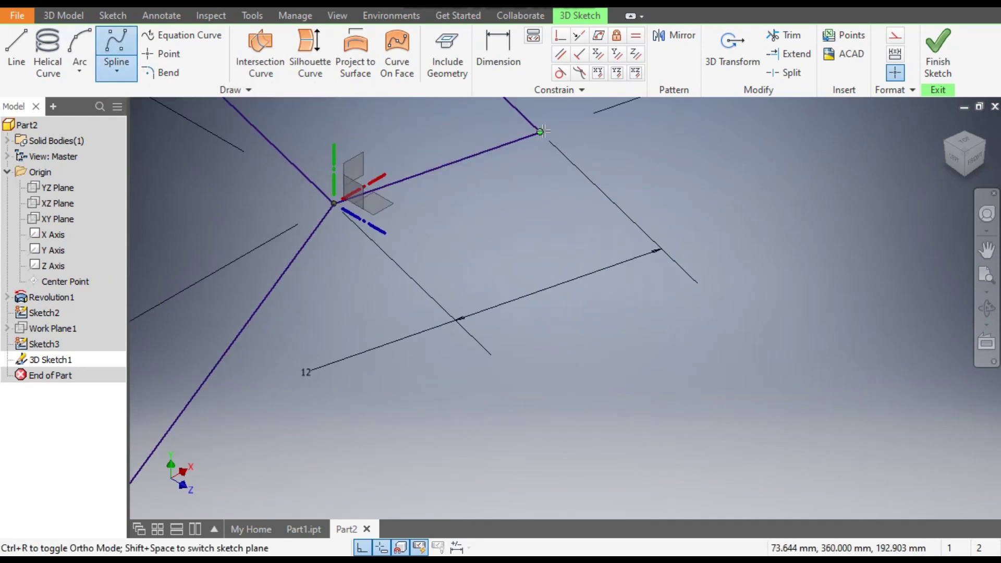
left_click(542, 132)
scroll(584, 166, "down", 4)
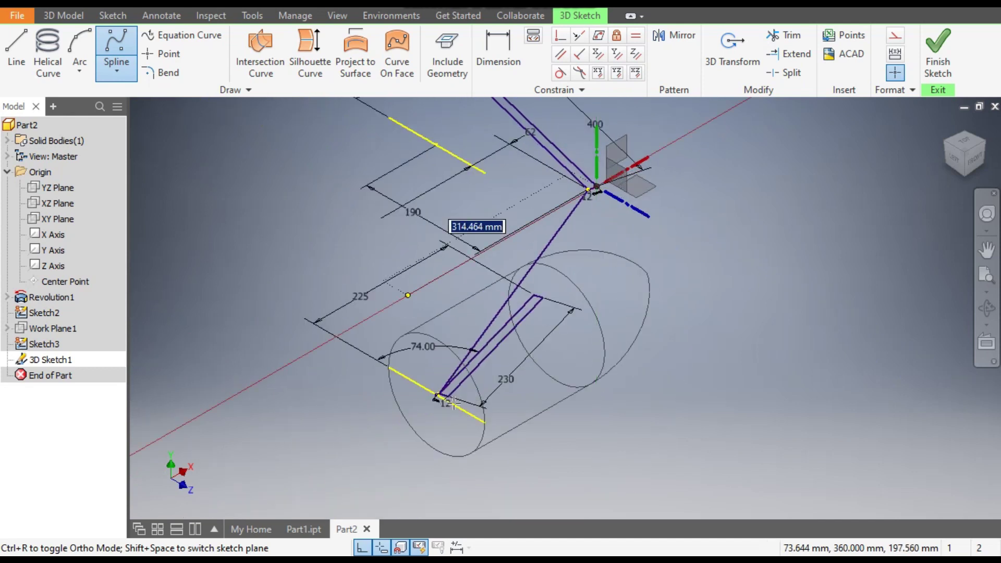
scroll(454, 402, "up", 4)
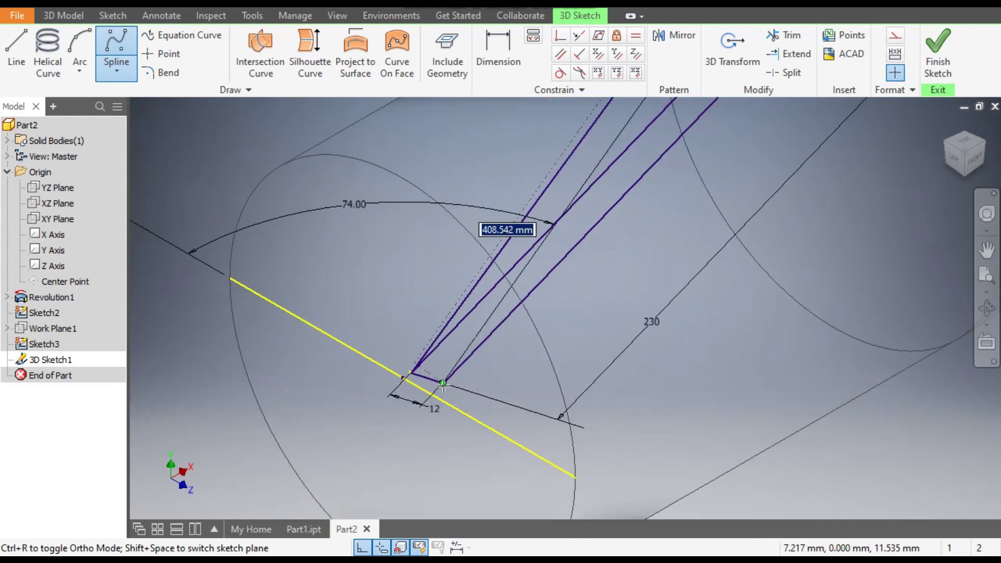
left_click(443, 383)
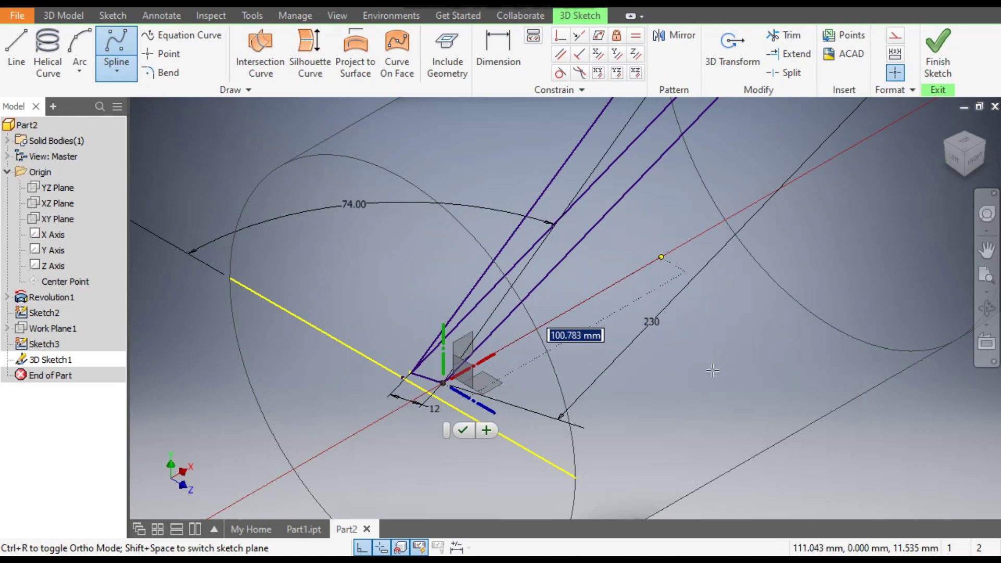
left_click(464, 430)
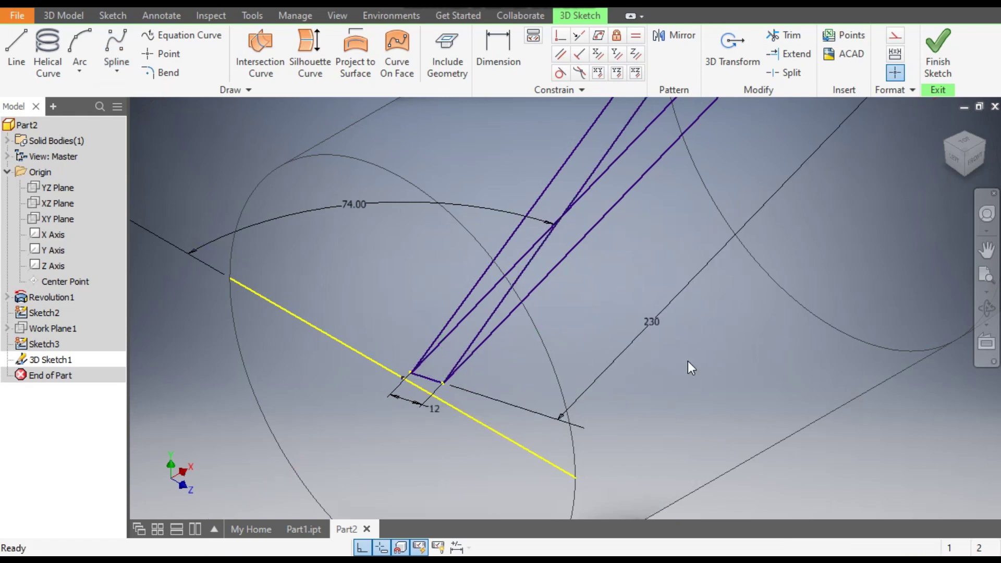
Draw a third two-point spline from the large profile's far end to the small profile's far end, on the second spline's long sides
mouse_move(507, 362)
middle_mouse_down("shift")
mouse_move(647, 371)
mouse_move(594, 368)
mouse_move(592, 384)
mouse_move(620, 273)
middle_mouse_up("shift")
mouse_move(686, 290)
middle_mouse_down("shift")
mouse_move(729, 295)
mouse_move(720, 241)
mouse_move(613, 280)
middle_mouse_up("shift")
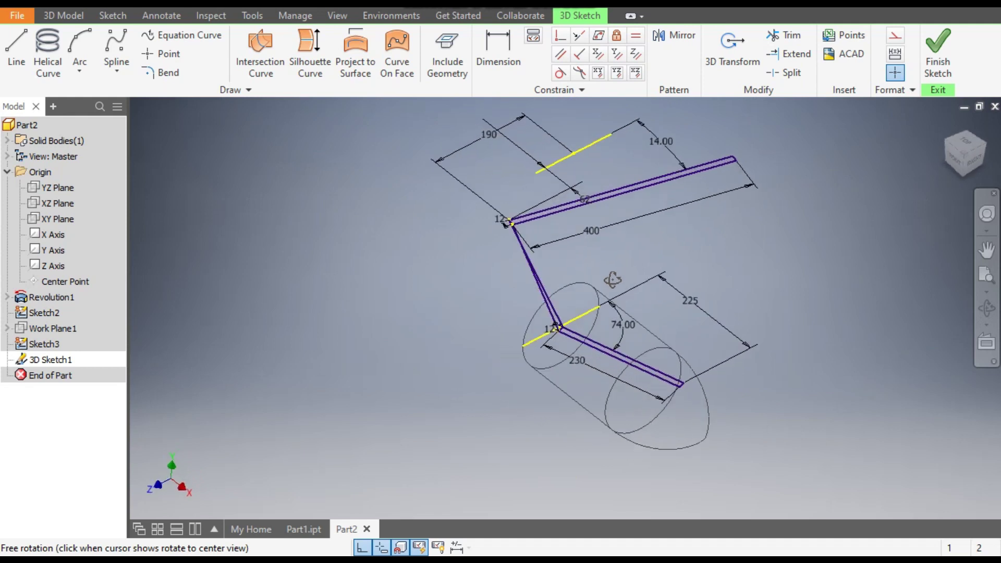
mouse_move(766, 346)
middle_mouse_down("shift")
mouse_move(697, 300)
mouse_move(678, 336)
middle_mouse_up("shift")
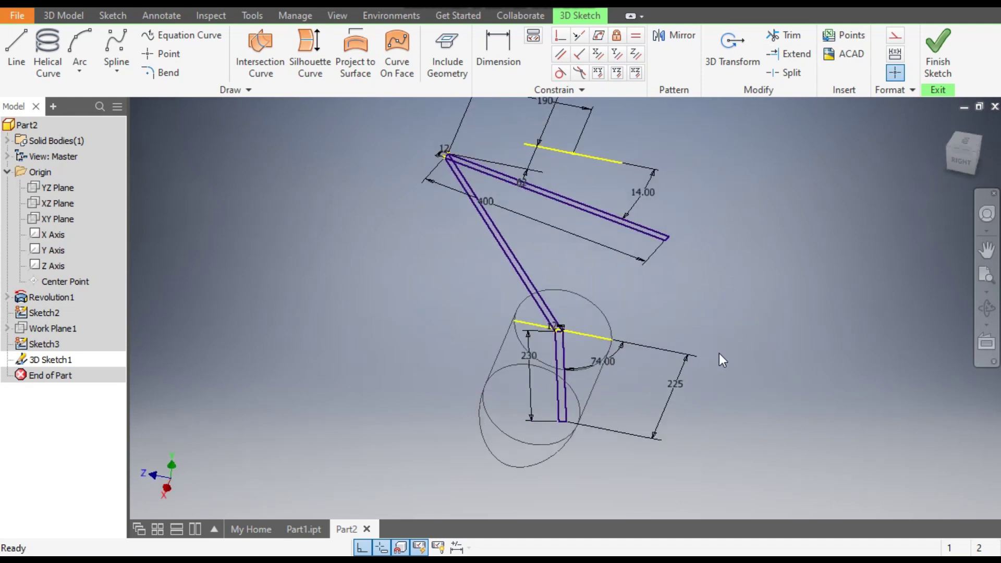
left_click(116, 50)
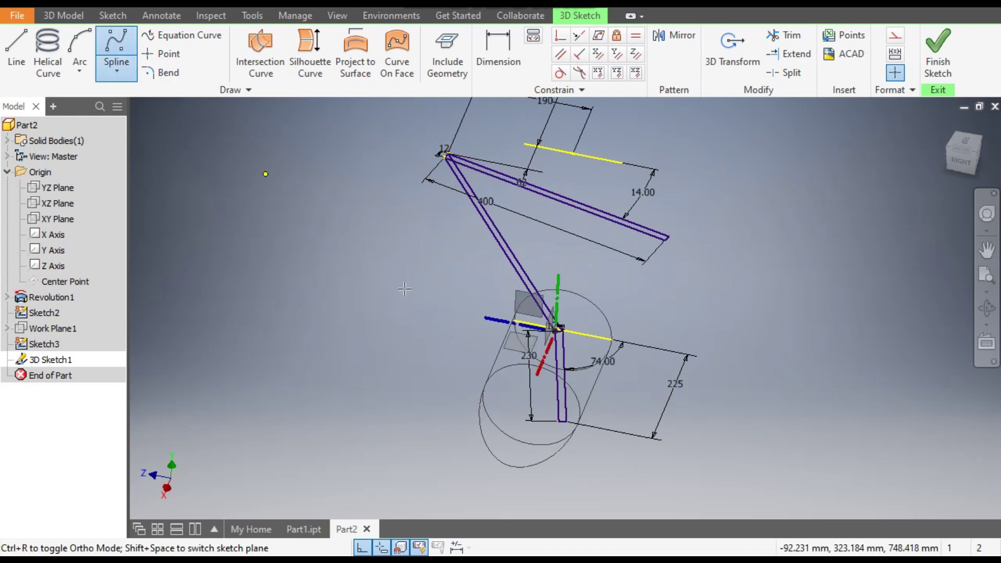
scroll(663, 241, "up", 3)
scroll(665, 235, "up", 3)
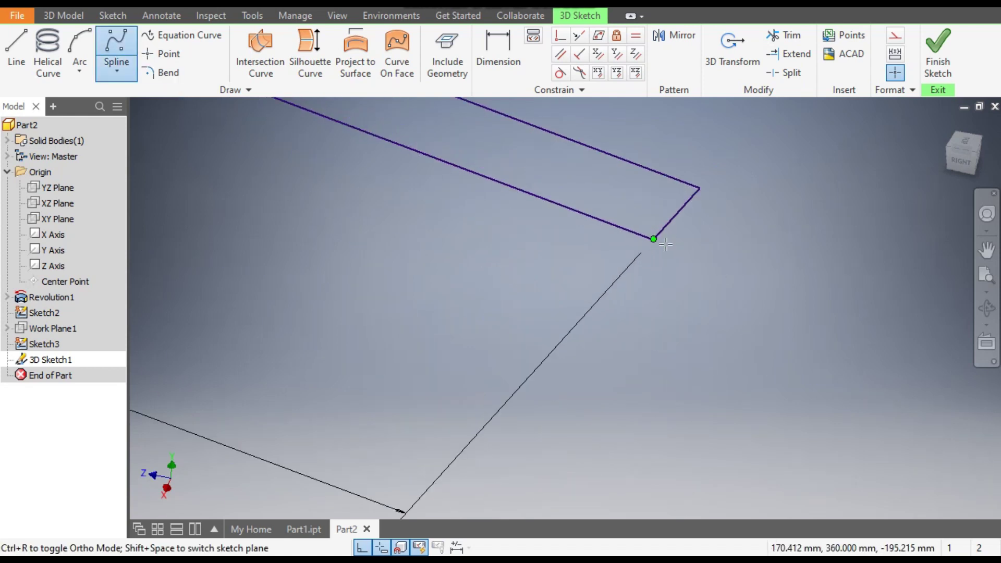
left_click(653, 239)
scroll(651, 241, "down", 3)
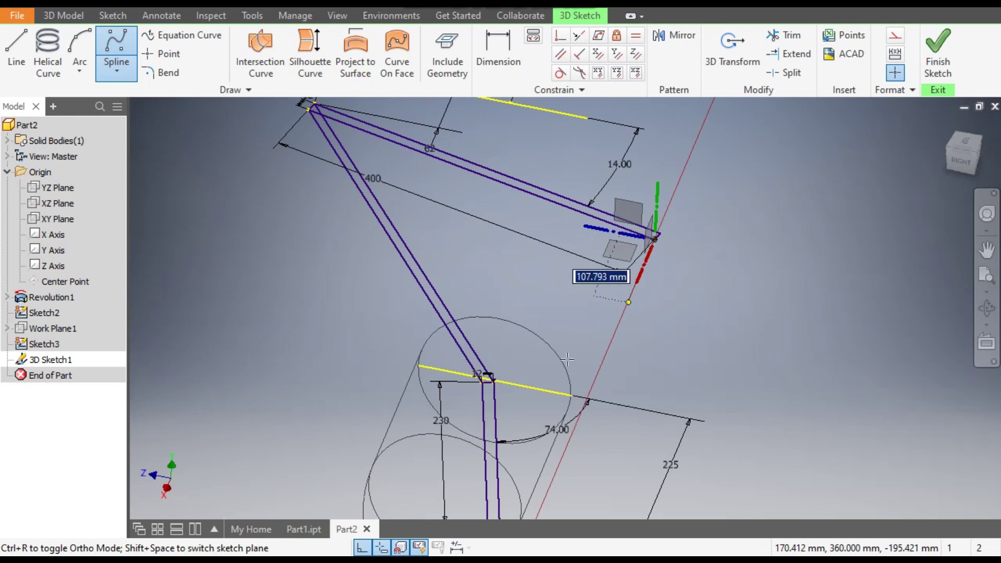
scroll(547, 268, "down", 3)
scroll(536, 323, "up", 6)
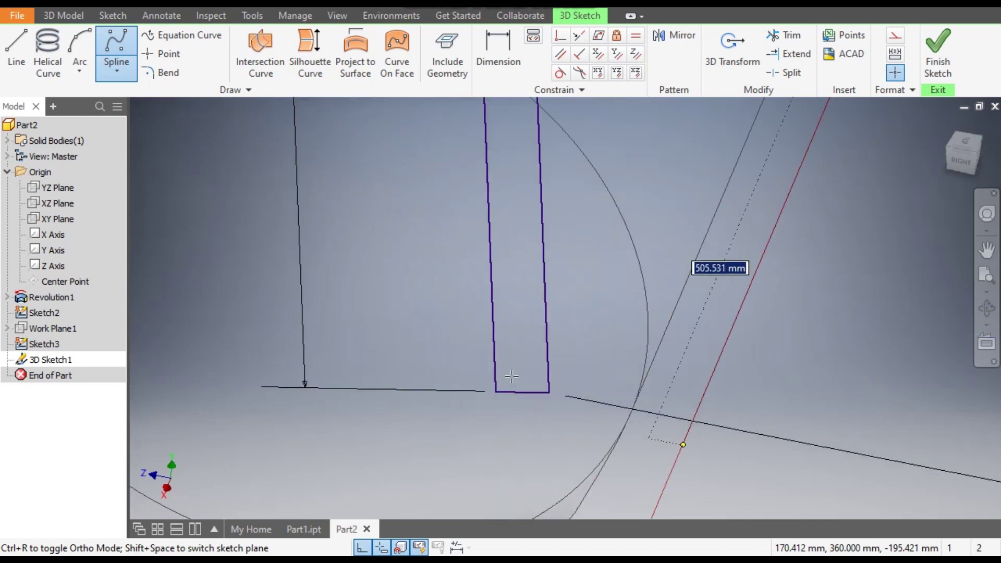
left_click(496, 390)
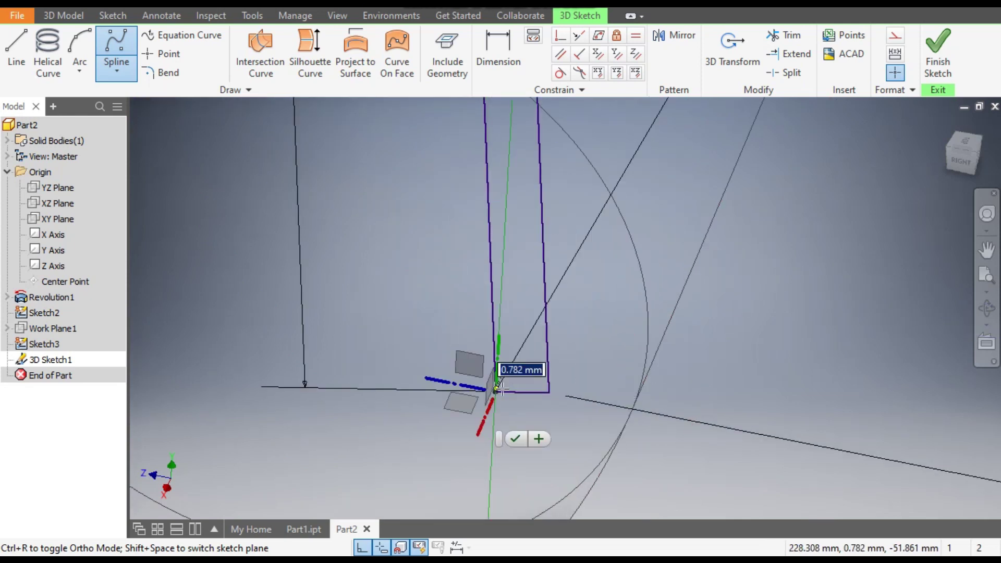
left_click(512, 440)
scroll(517, 370, "down", 5)
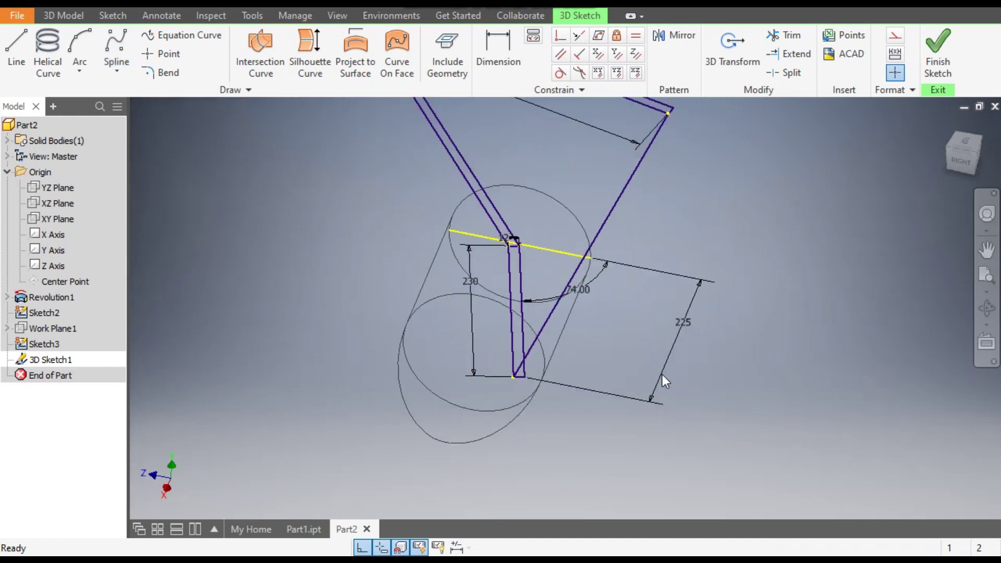
Draw a fourth two-point spline from the small profile's remaining far-end corner to the large profile's remaining far-end corner
left_click(115, 46)
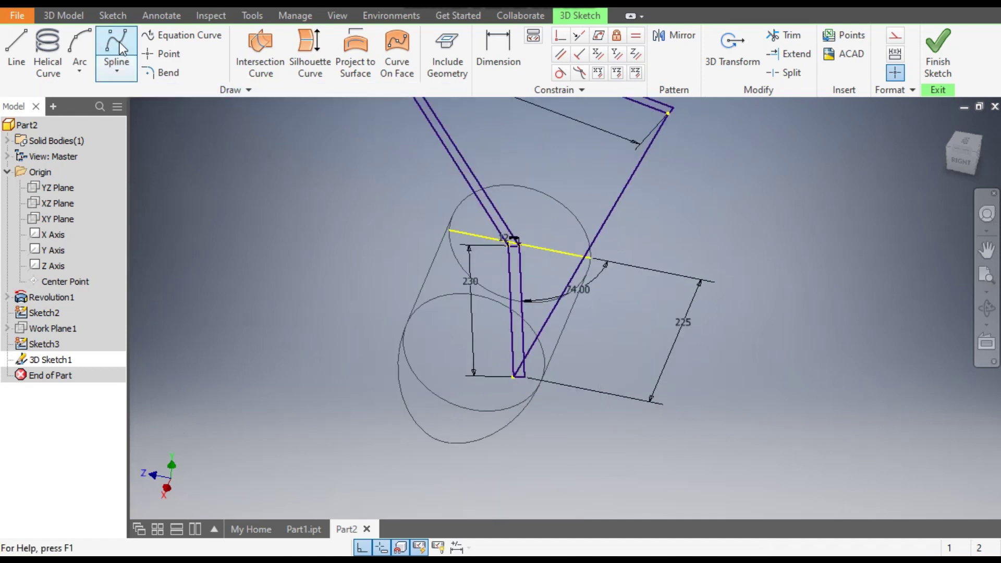
scroll(528, 376, "up", 3)
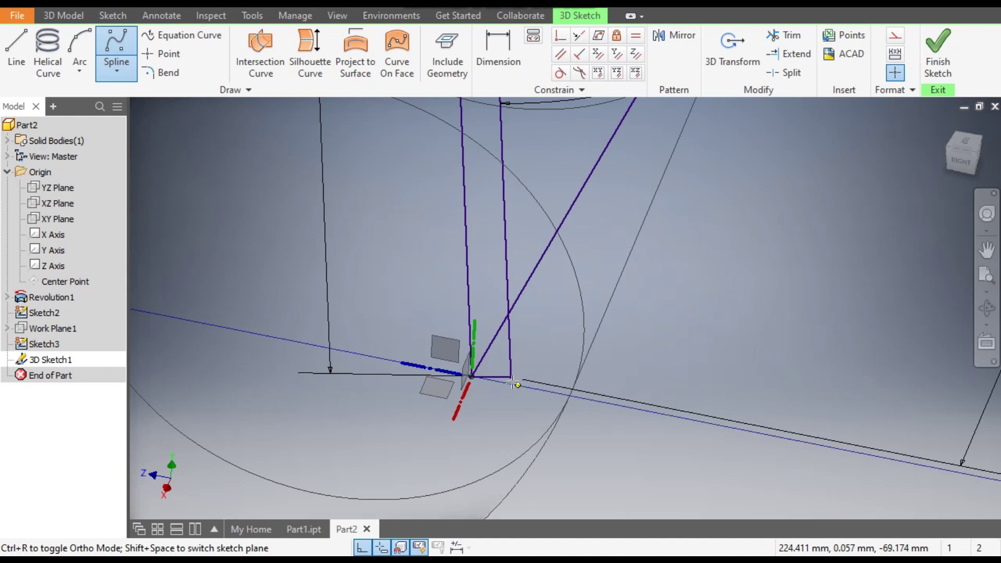
left_click(512, 375)
scroll(534, 411, "down", 4)
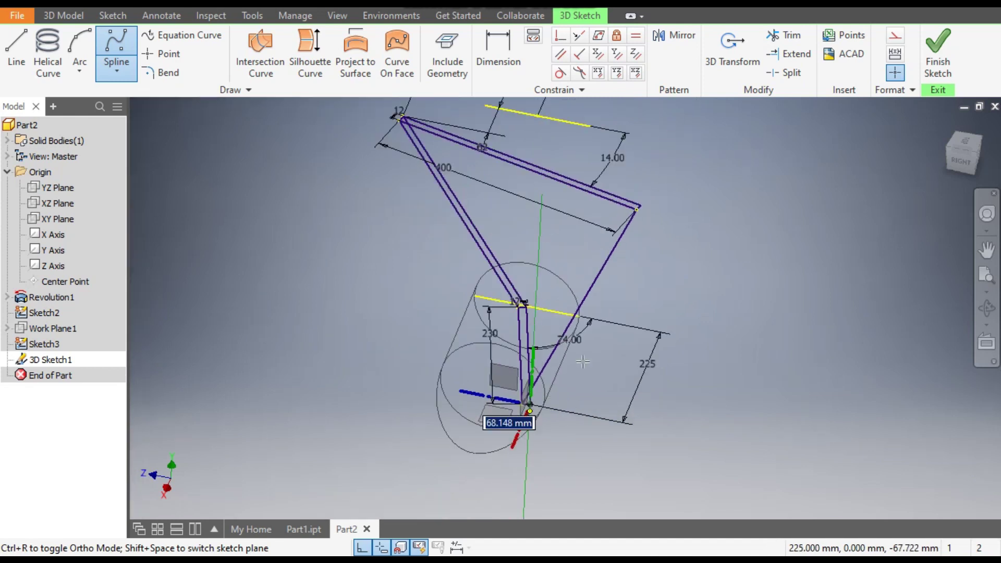
scroll(564, 188, "up", 5)
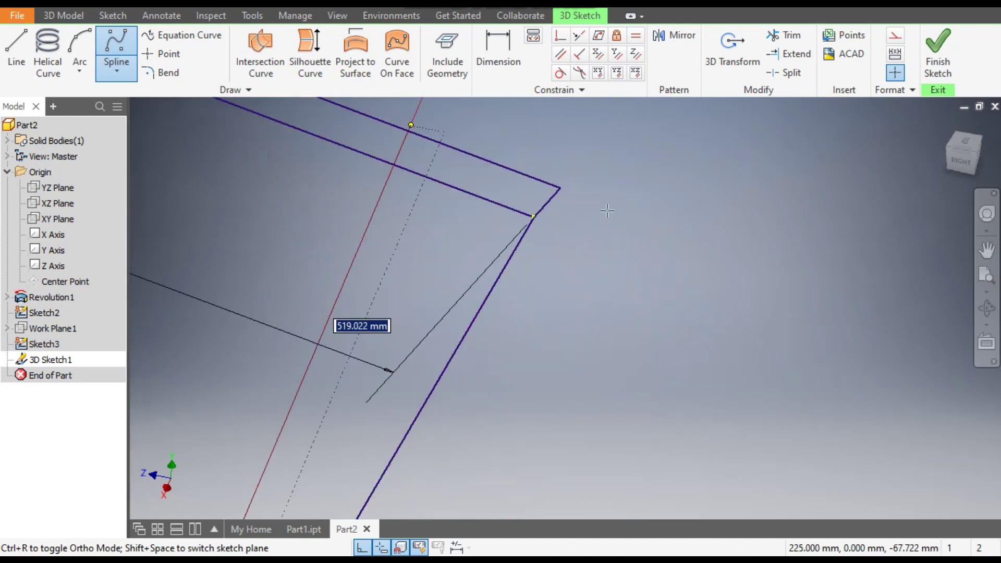
left_click(564, 188)
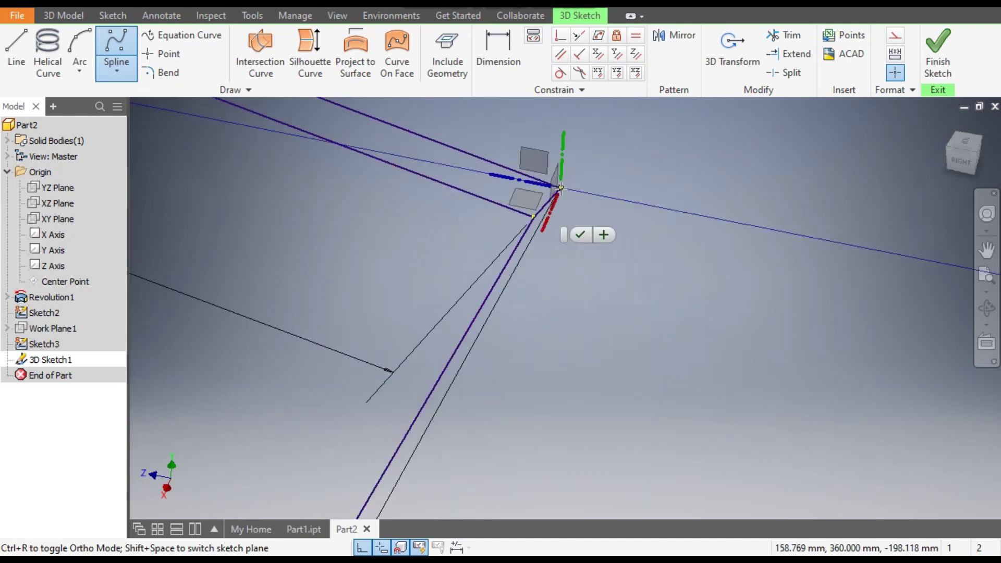
left_click(582, 235)
scroll(654, 203, "down", 2)
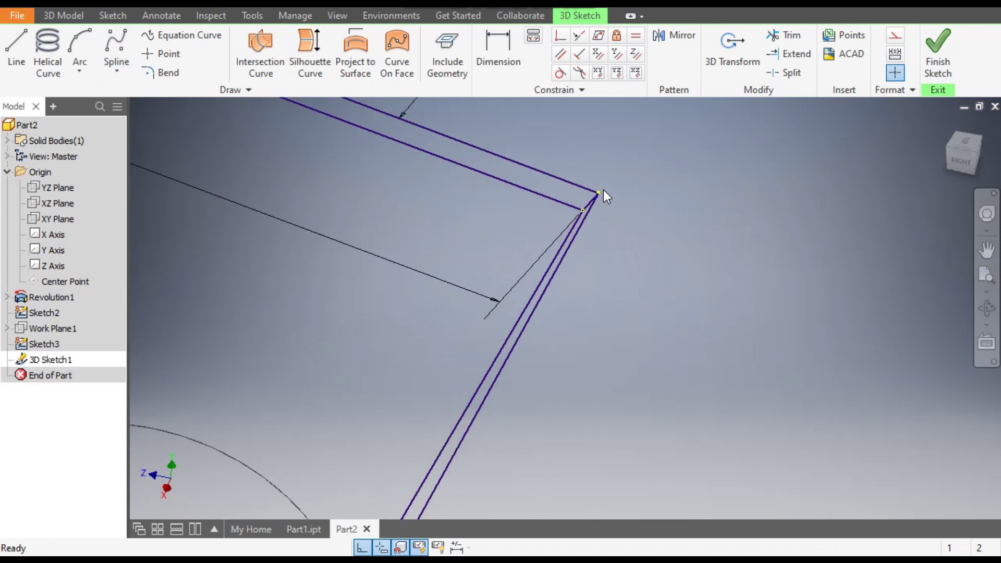
scroll(633, 232, "down", 2)
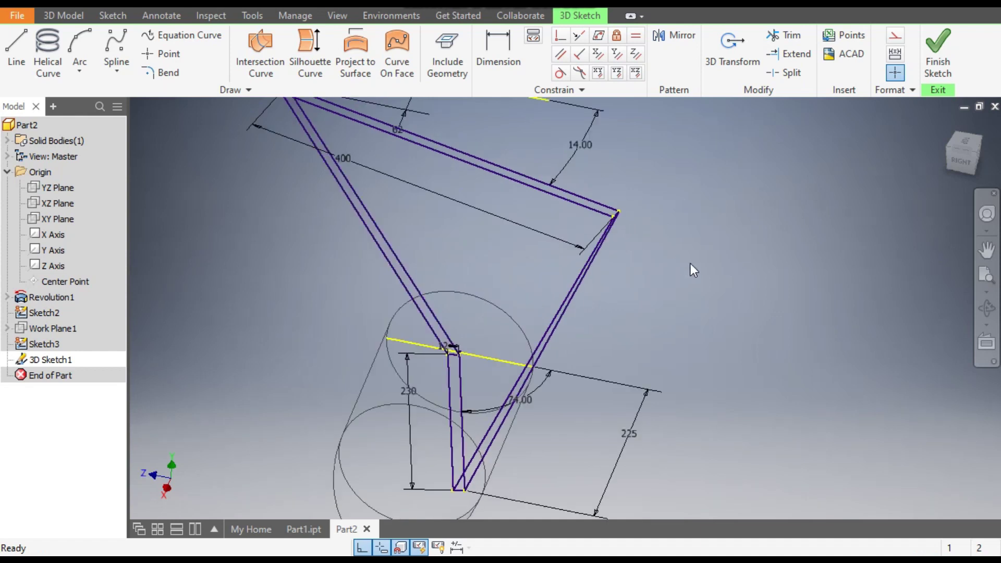
Finish the 3D sketch containing the four connecting splines
left_click(948, 128)
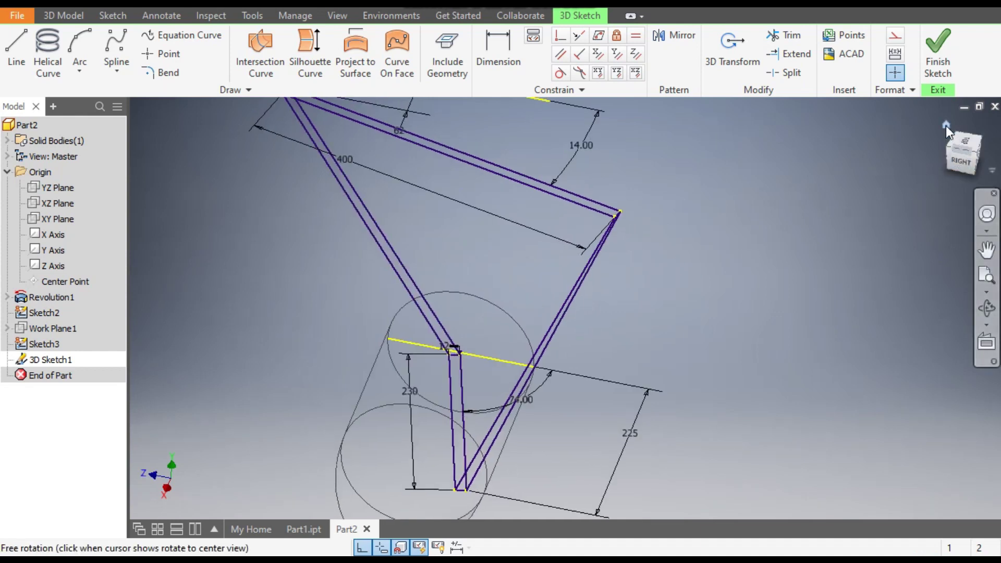
left_click(976, 159)
scroll(578, 229, "up", 3)
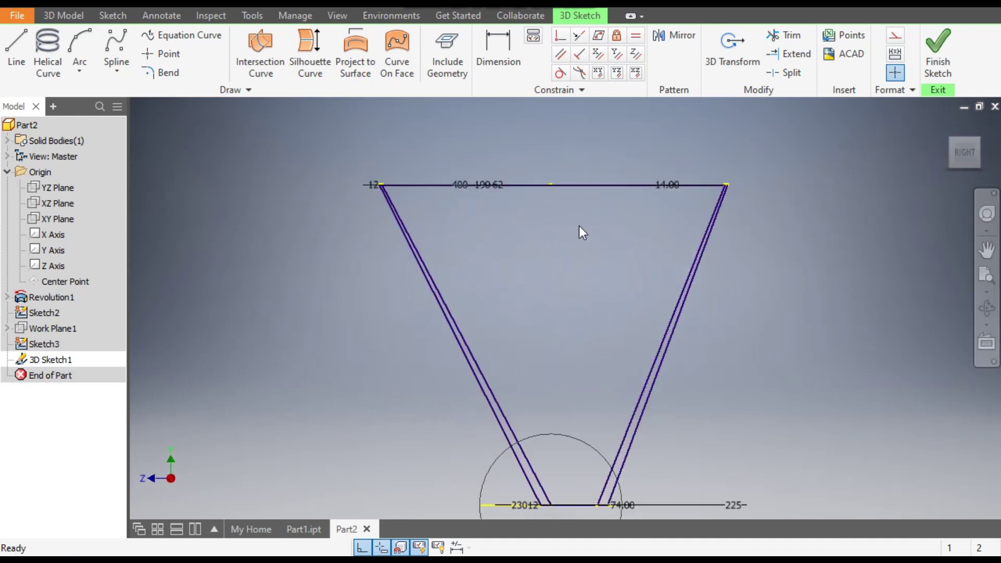
left_click(962, 133)
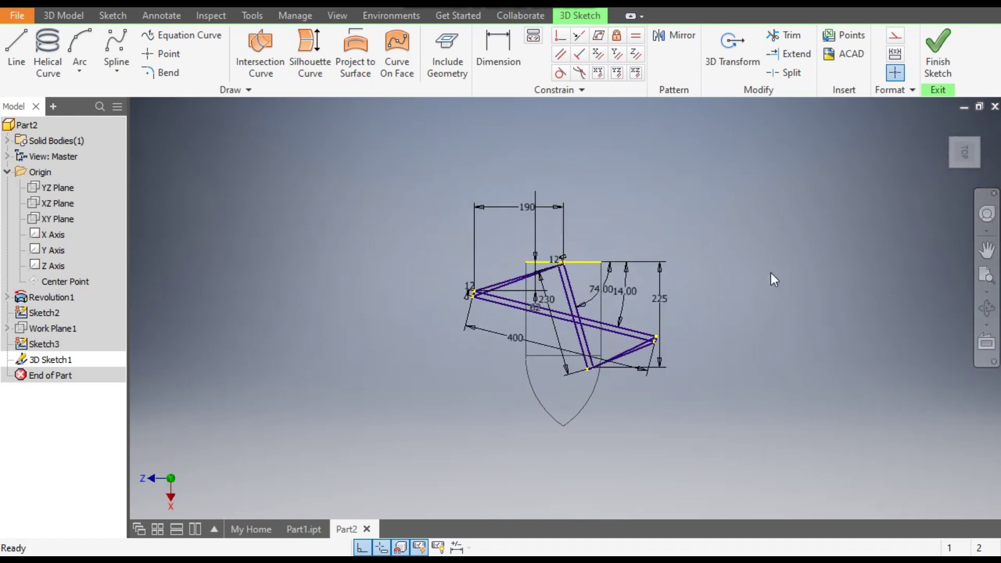
left_click_drag(947, 124, 846, 267)
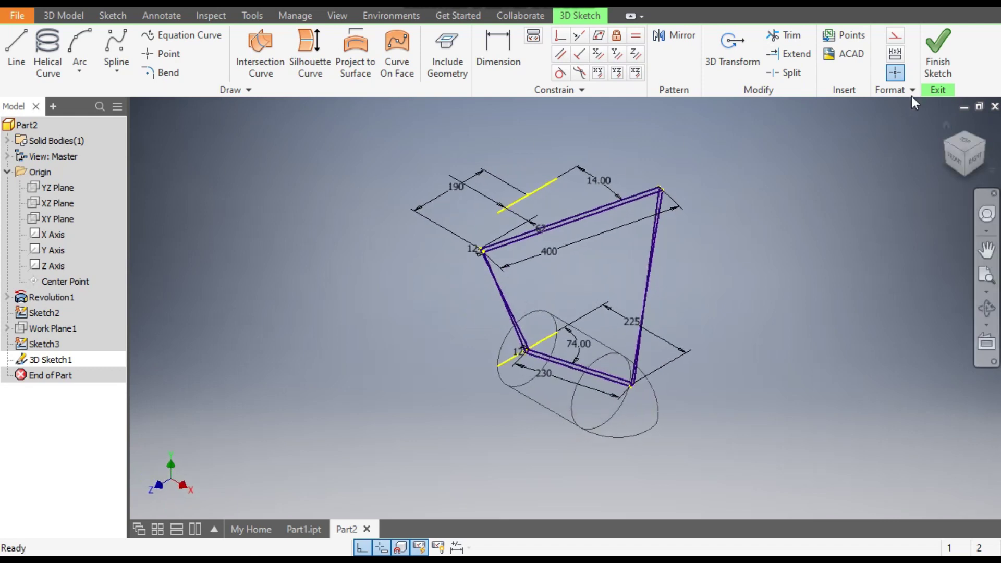
left_click(932, 47)
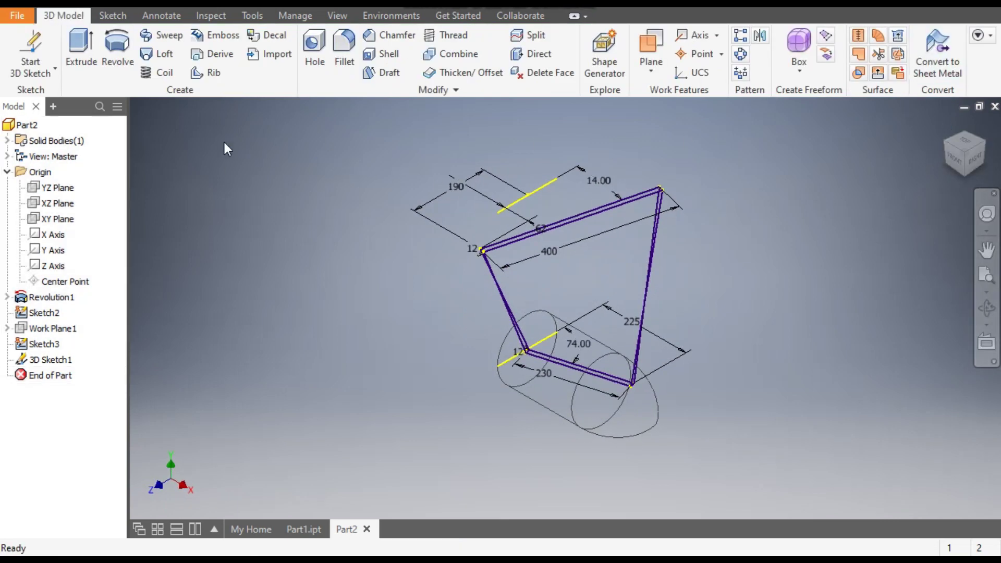
Start a solid loft with the small profile on the hub and the large offset profile as its sections
left_click(159, 54)
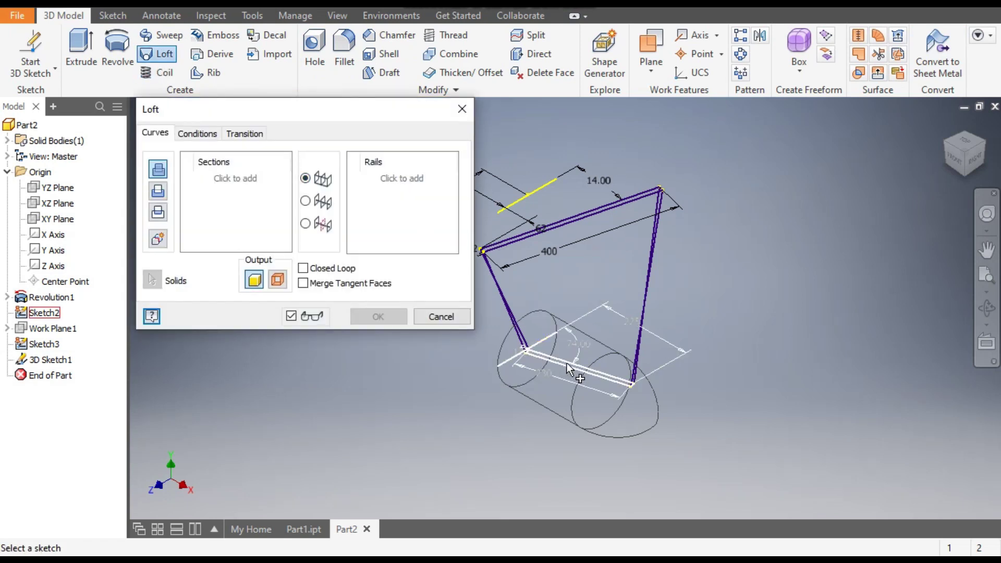
left_click(567, 362)
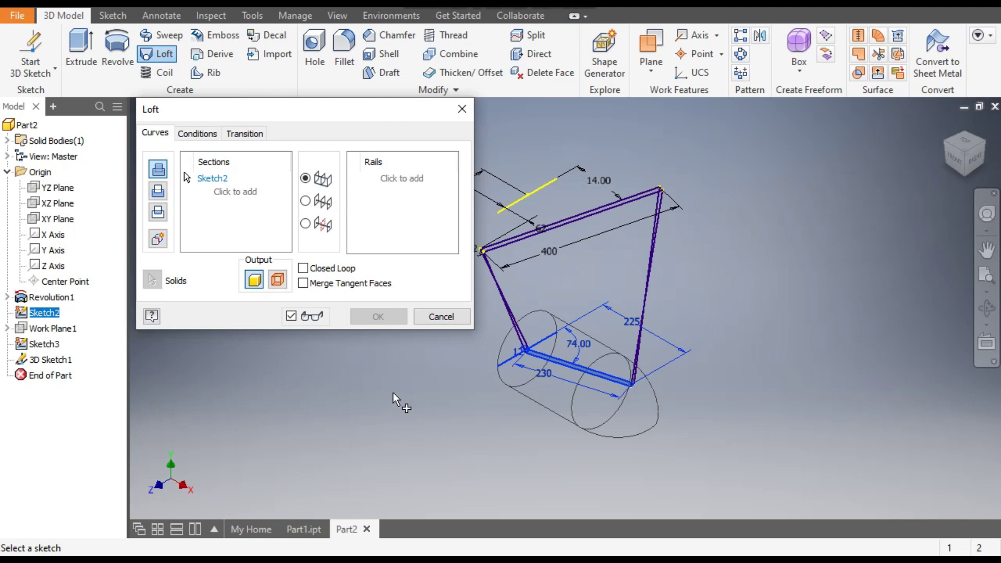
left_click(577, 215)
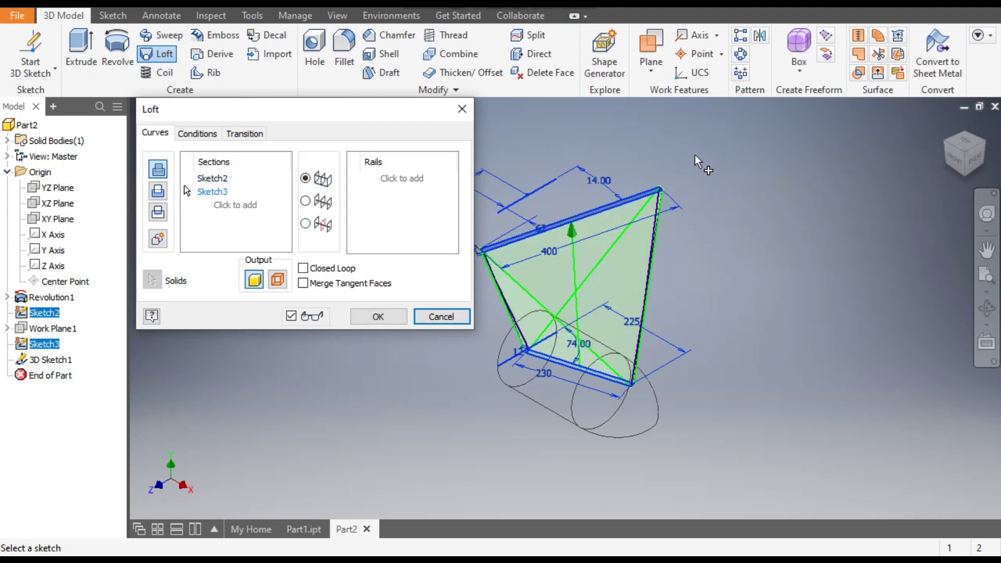
Add the two splines joining the profiles' near short ends as the first two loft rails
left_click(965, 141)
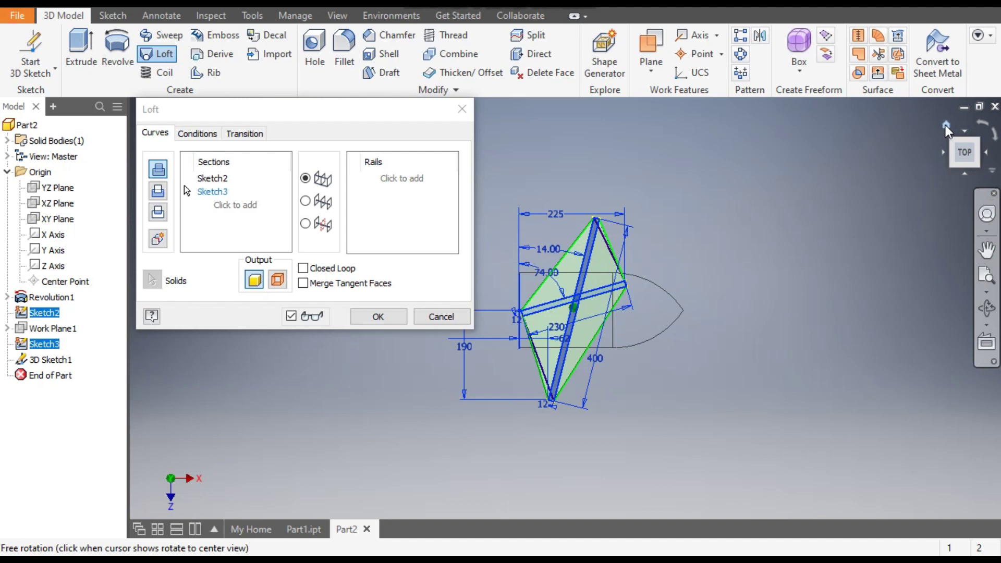
left_click(945, 125)
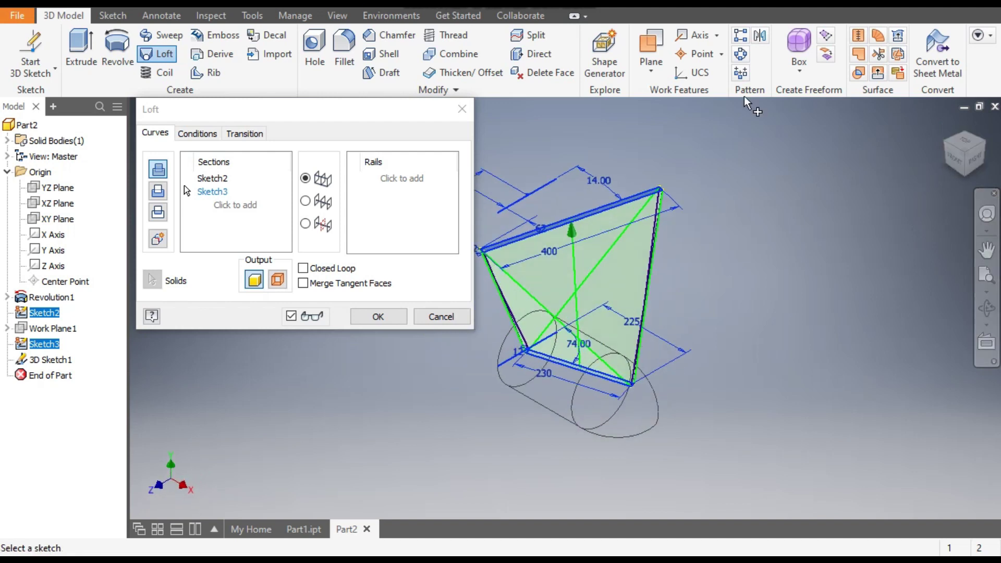
left_click(382, 180)
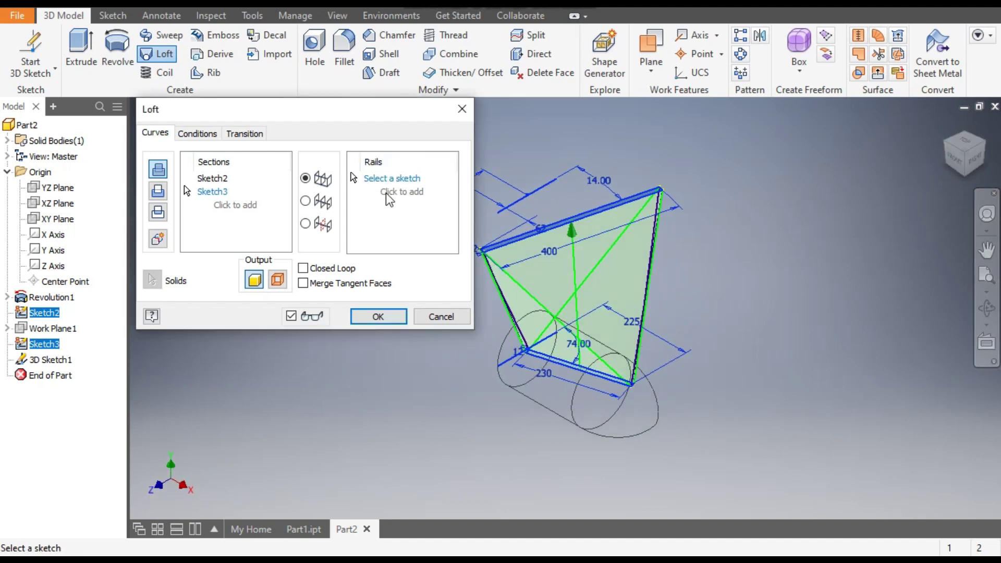
scroll(495, 292, "up", 5)
scroll(654, 313, "up", 4)
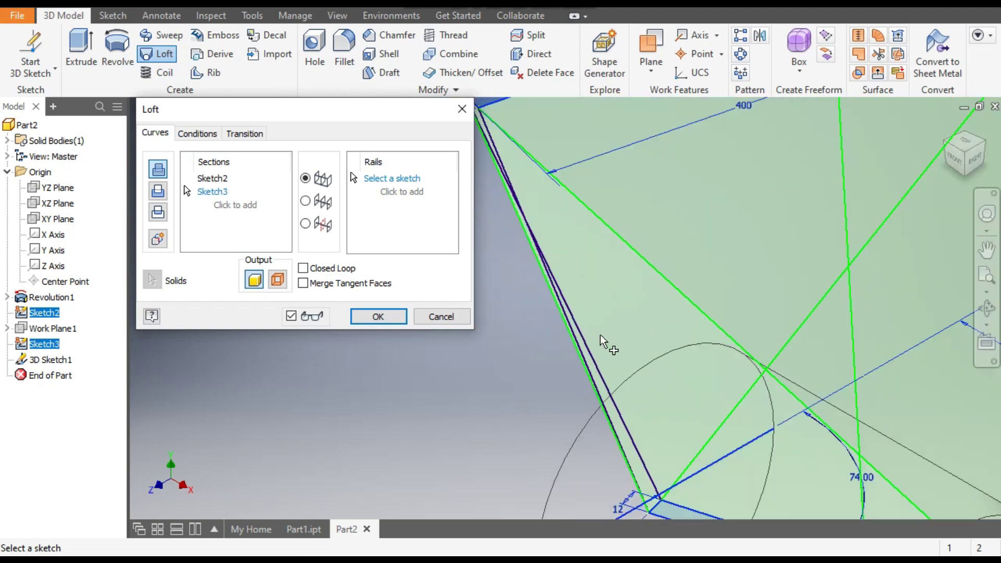
left_click(578, 365)
left_click(566, 373)
scroll(503, 338, "down", 5)
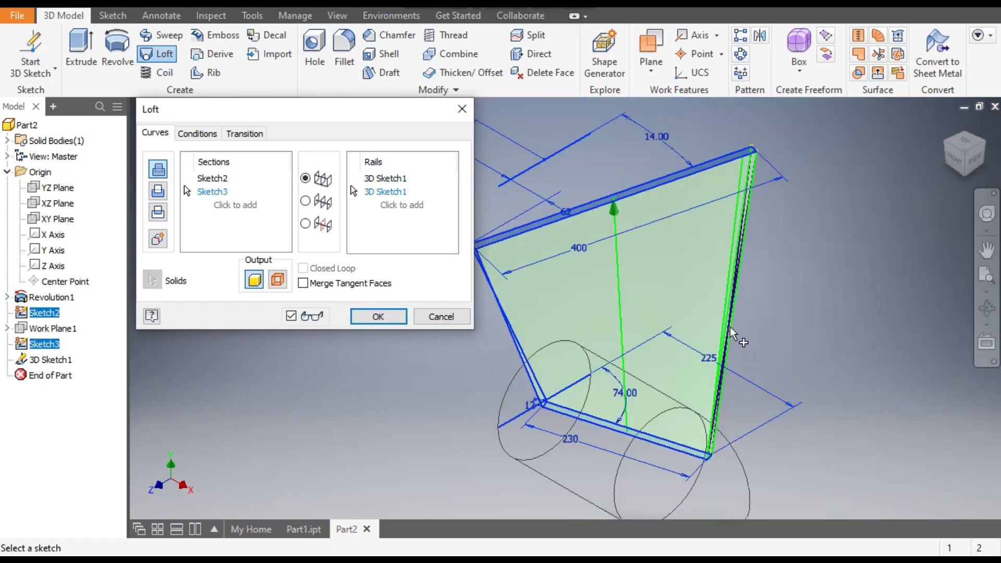
Add the two splines joining the profiles' far short ends as the remaining rails and create the blade loft
scroll(755, 161, "up", 4)
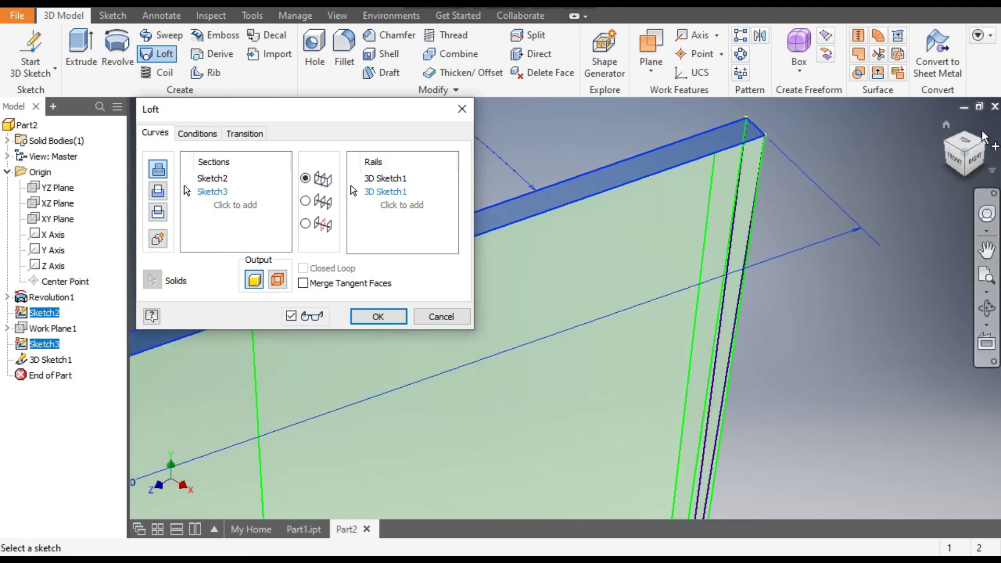
left_click(940, 159)
scroll(539, 434, "up", 2)
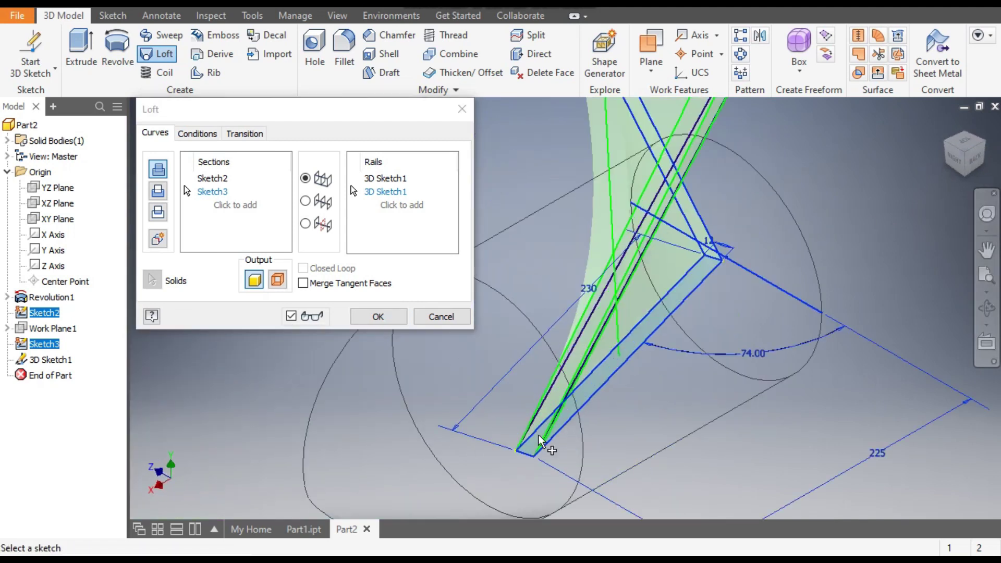
left_click(536, 415)
scroll(555, 418, "up", 3)
left_click(555, 416)
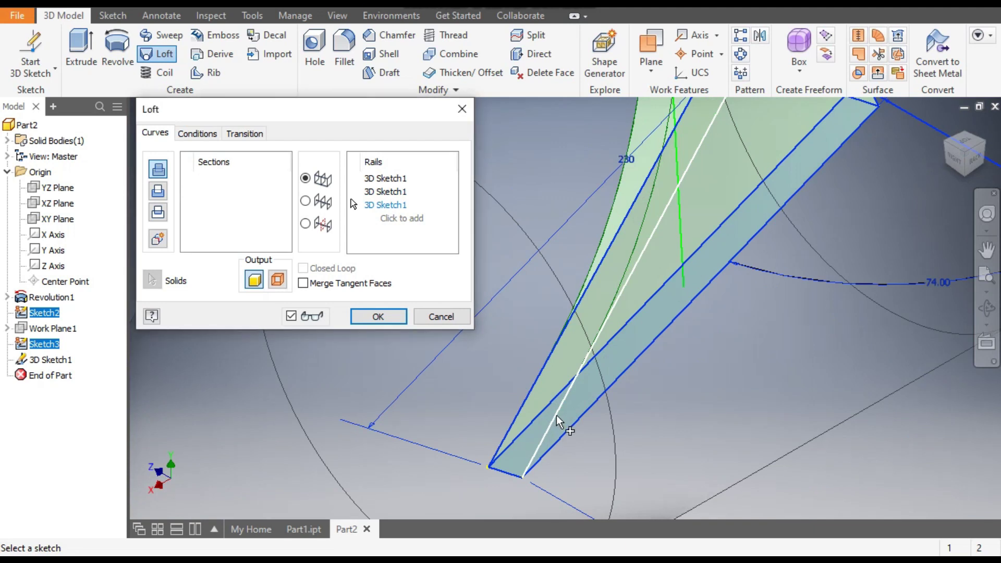
scroll(596, 418, "down", 5)
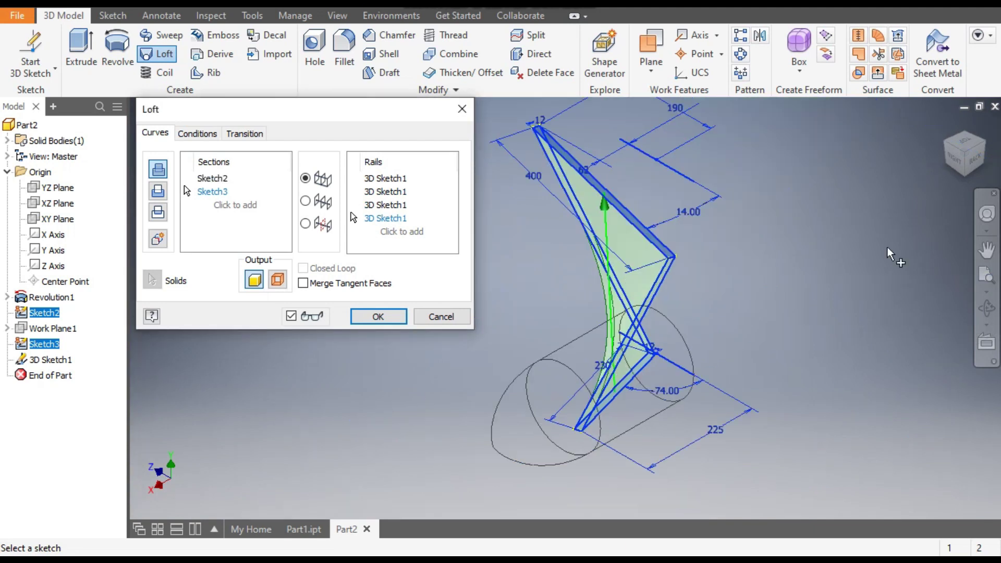
left_click(952, 137)
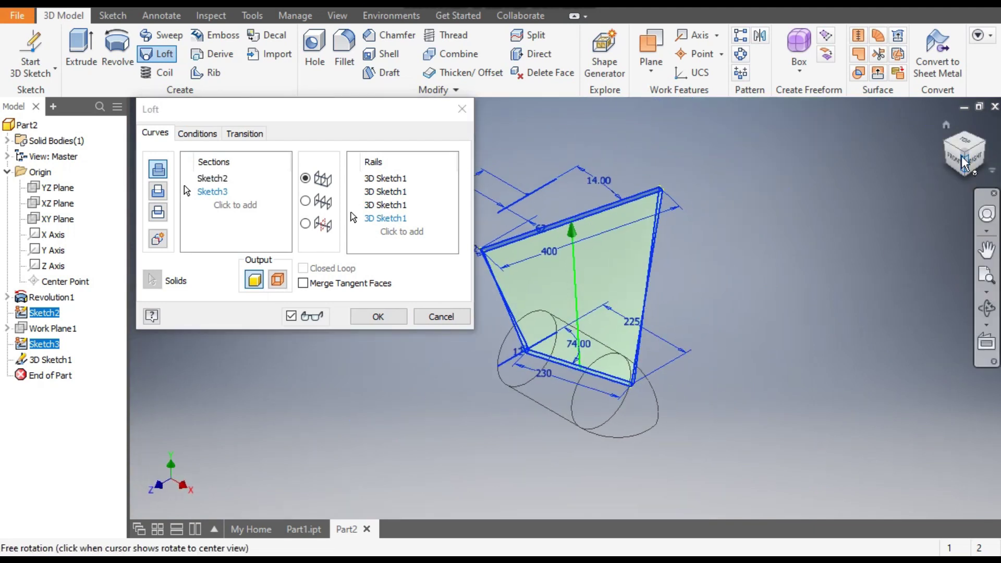
key("F5")
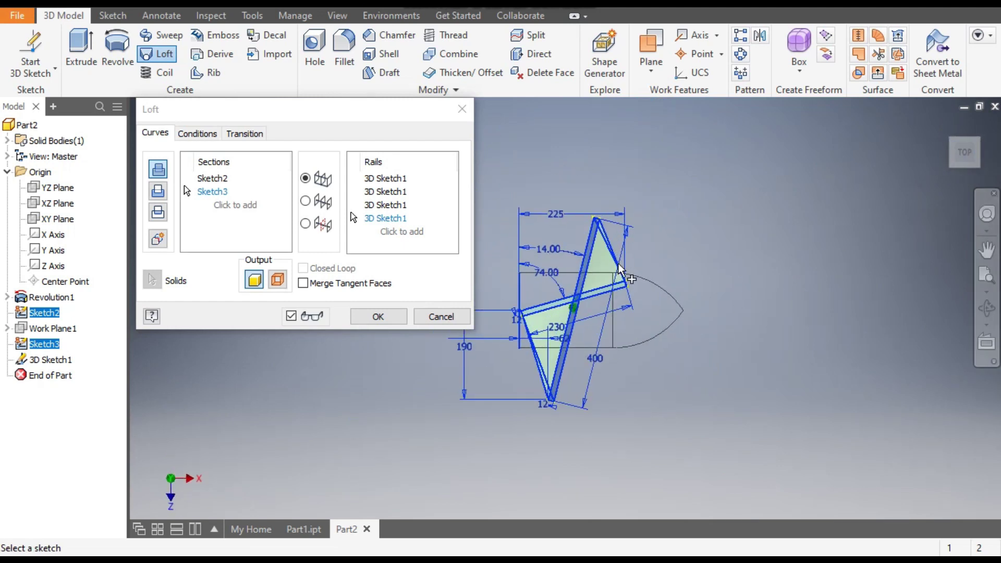
left_click(385, 316)
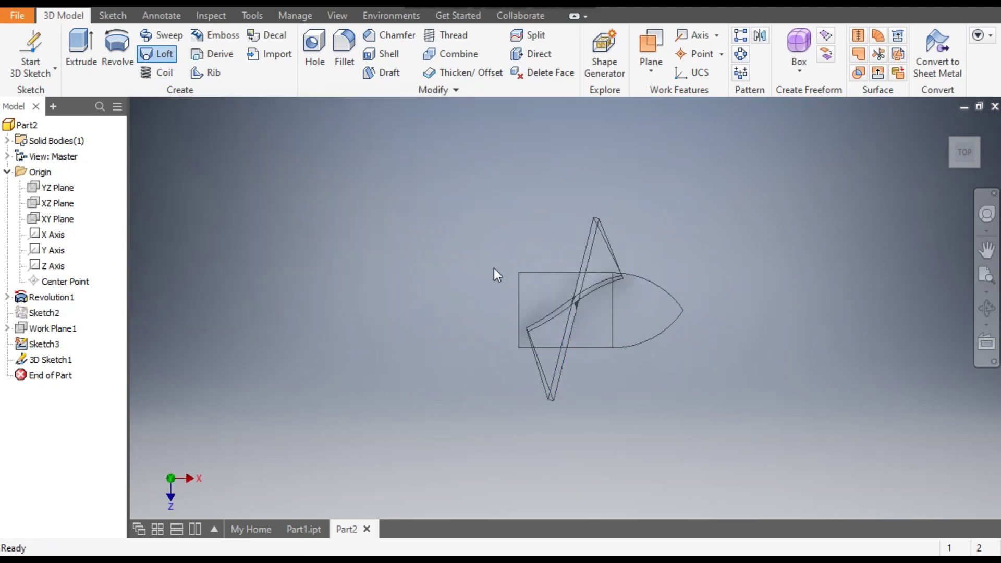
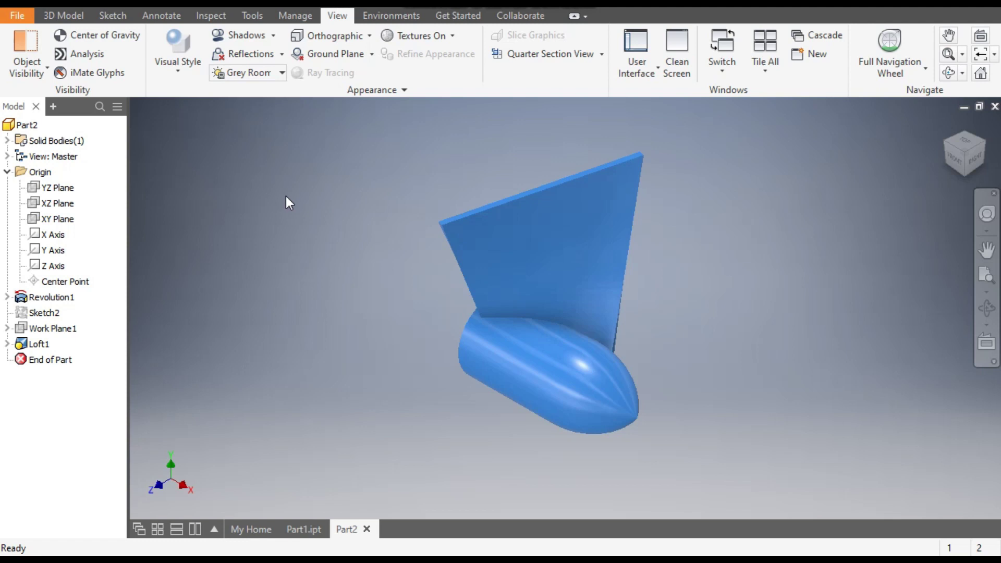
Fillet the two short corner edges at the blade's tip with a 140 mm radius
scroll(493, 220, "down", 3)
scroll(311, 307, "up", 3)
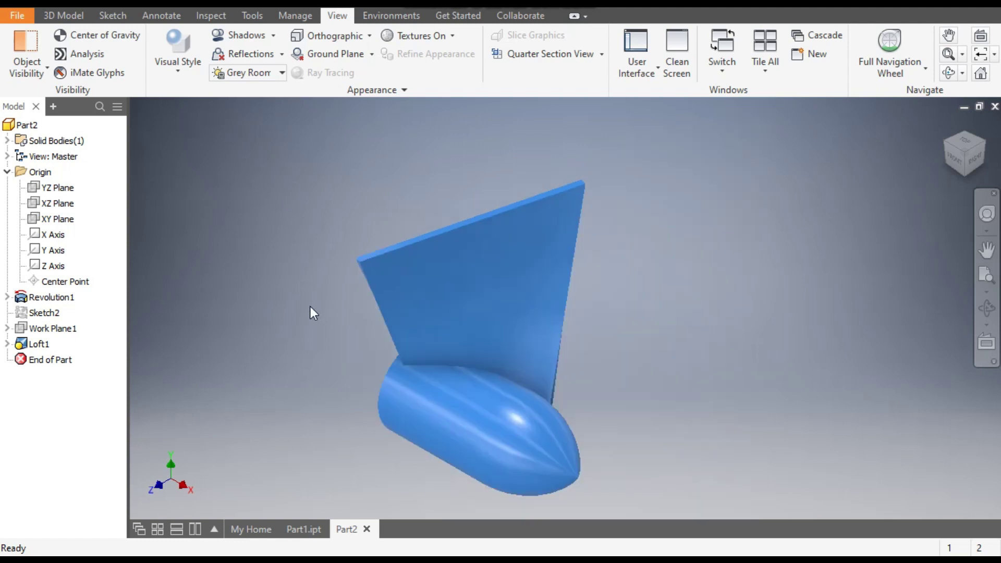
left_click(58, 17)
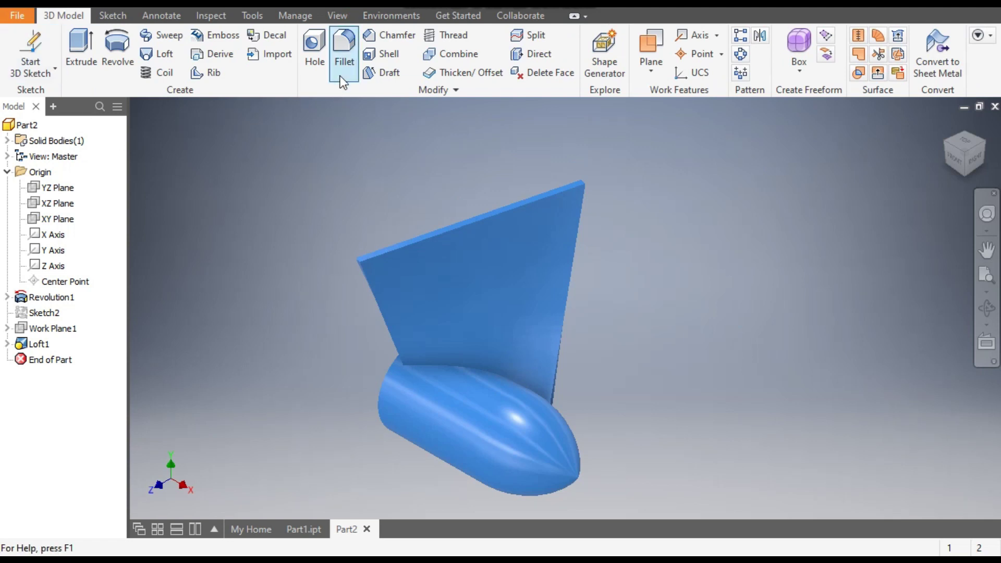
left_click(340, 49)
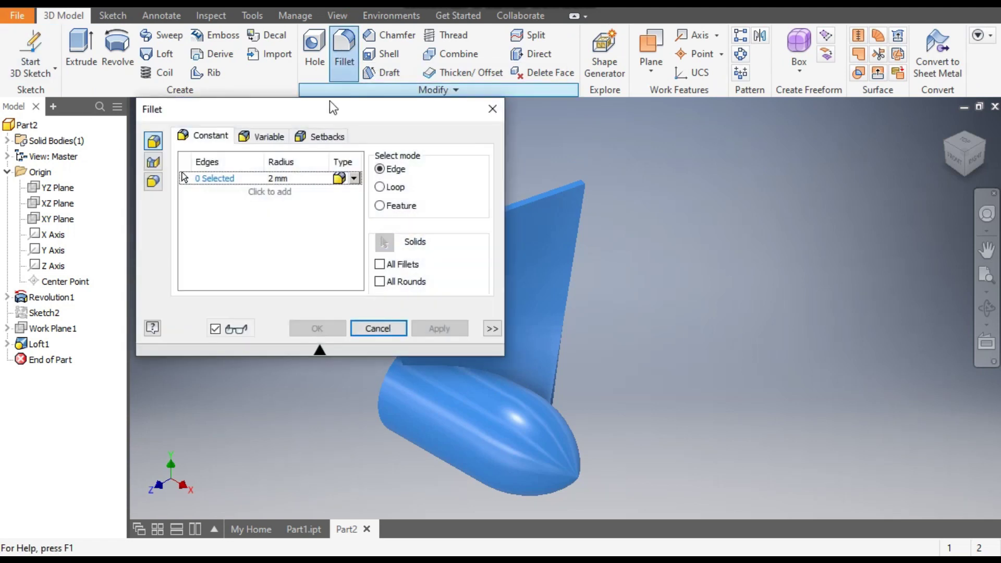
left_click(285, 178)
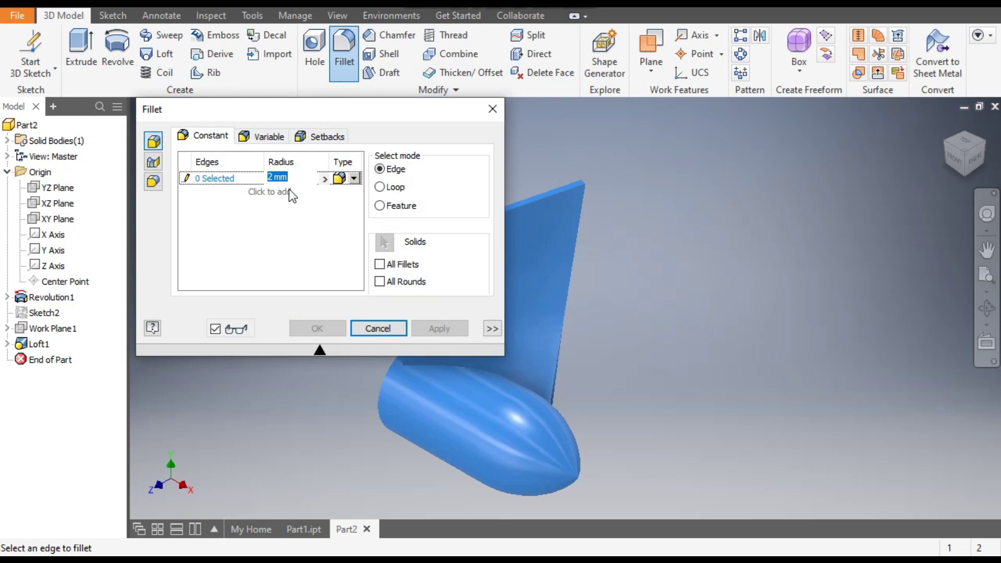
type("140")
left_click(209, 177)
scroll(793, 206, "down", 2)
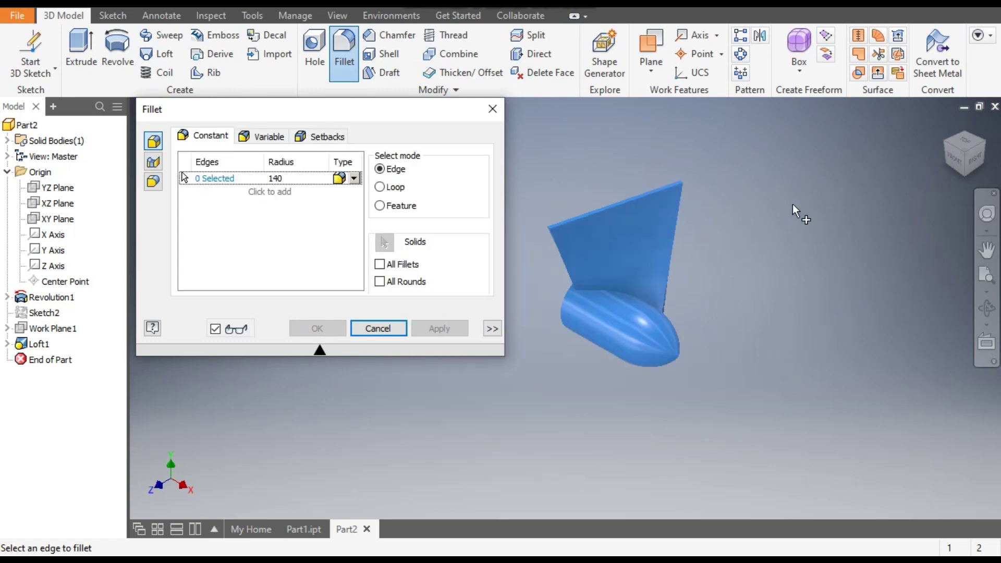
scroll(687, 180, "up", 3)
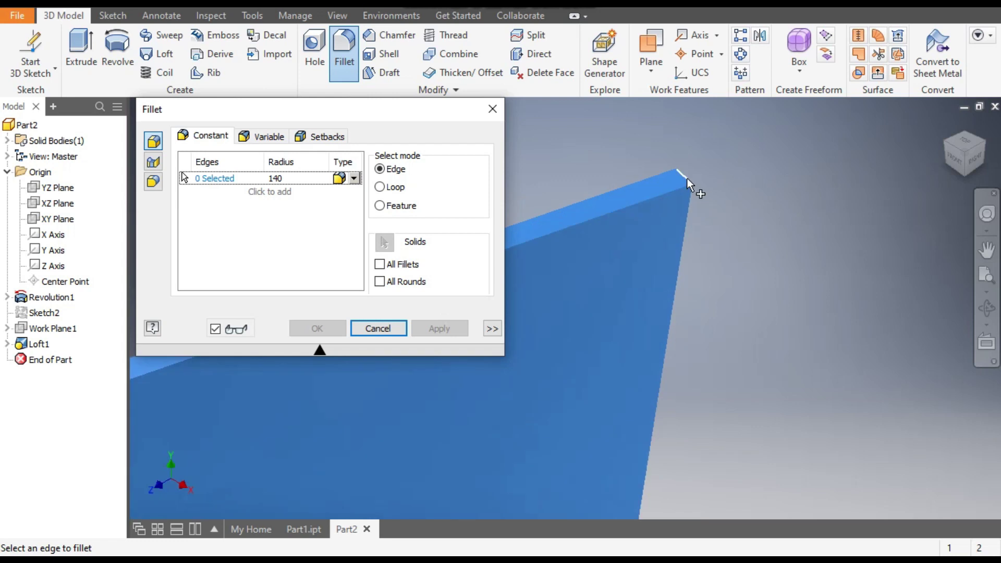
left_click(687, 179)
scroll(806, 163, "down", 3)
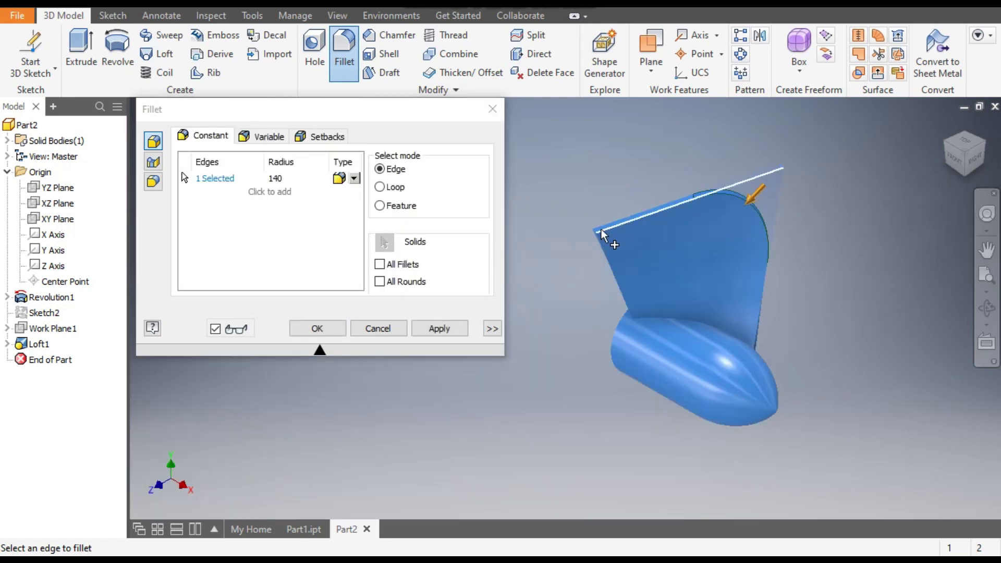
scroll(602, 235, "up", 4)
left_click(566, 243)
scroll(568, 248, "down", 5)
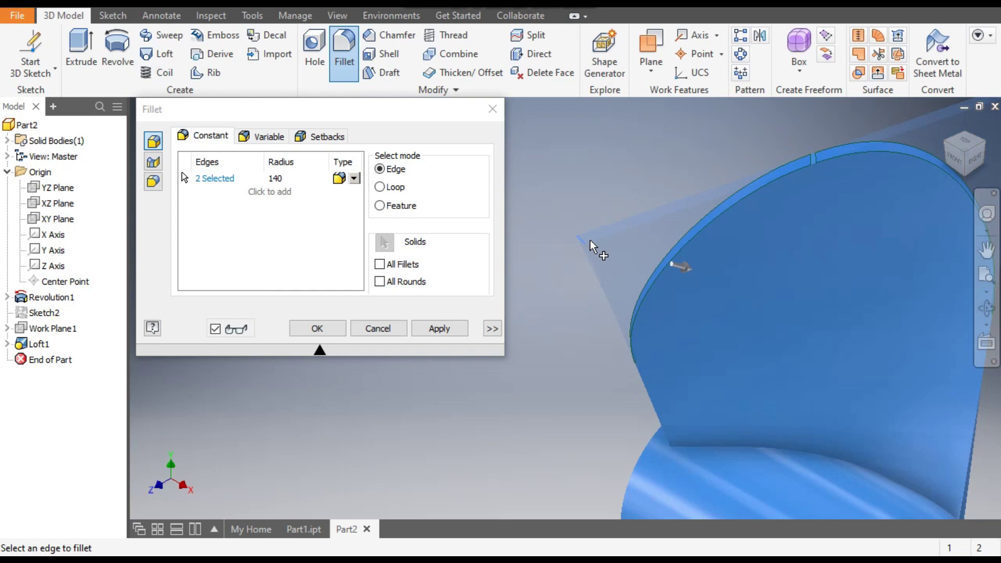
left_click(440, 329)
Fillet the outer edge chain around the blade's broad front face with a 30 mm radius
left_click(272, 180)
type("30")
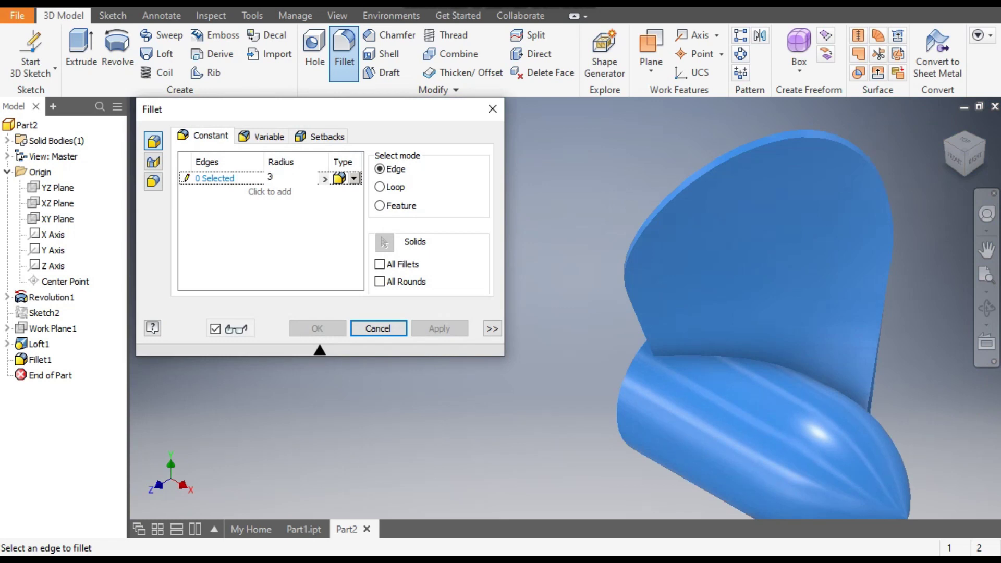
left_click(210, 178)
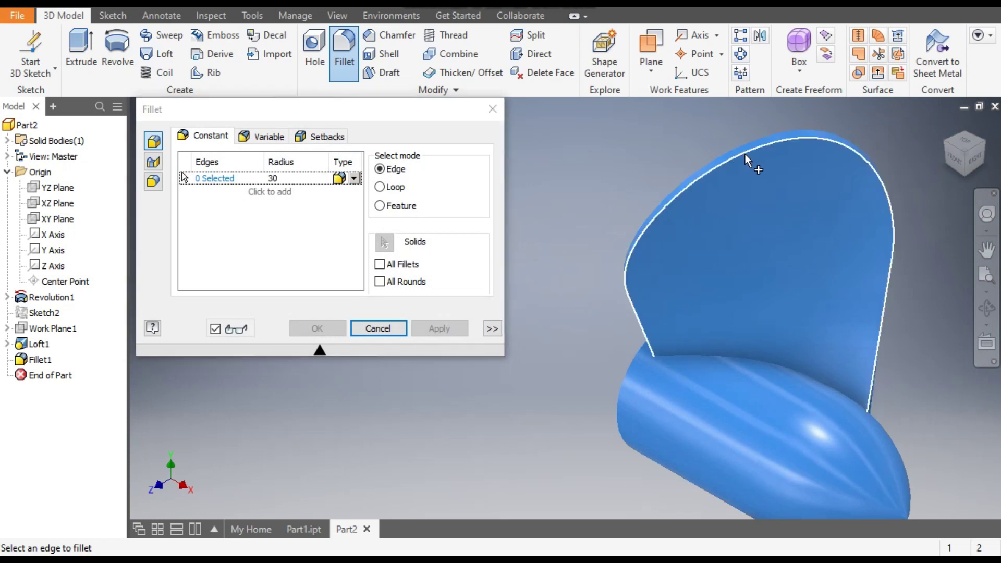
left_click(777, 171)
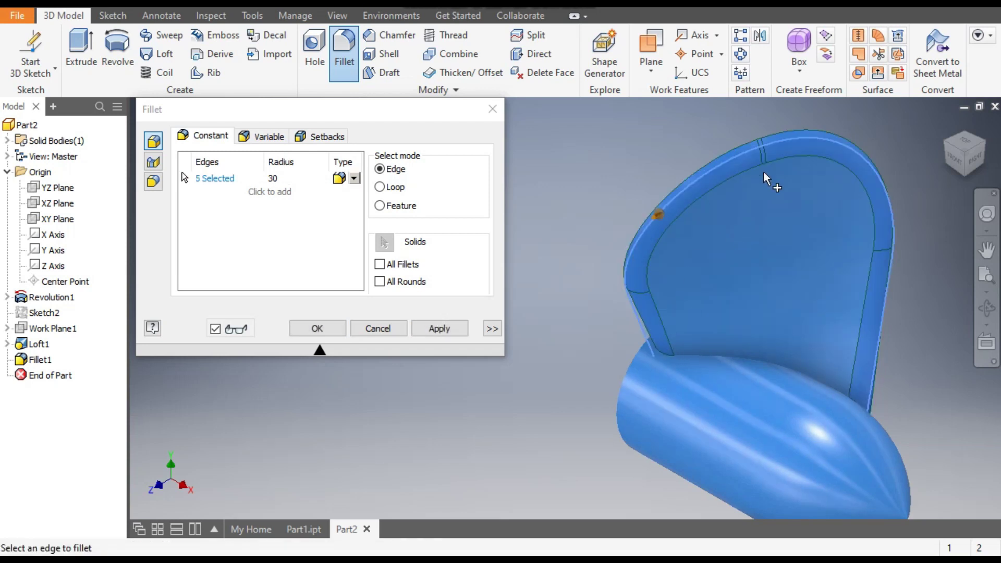
left_click(427, 328)
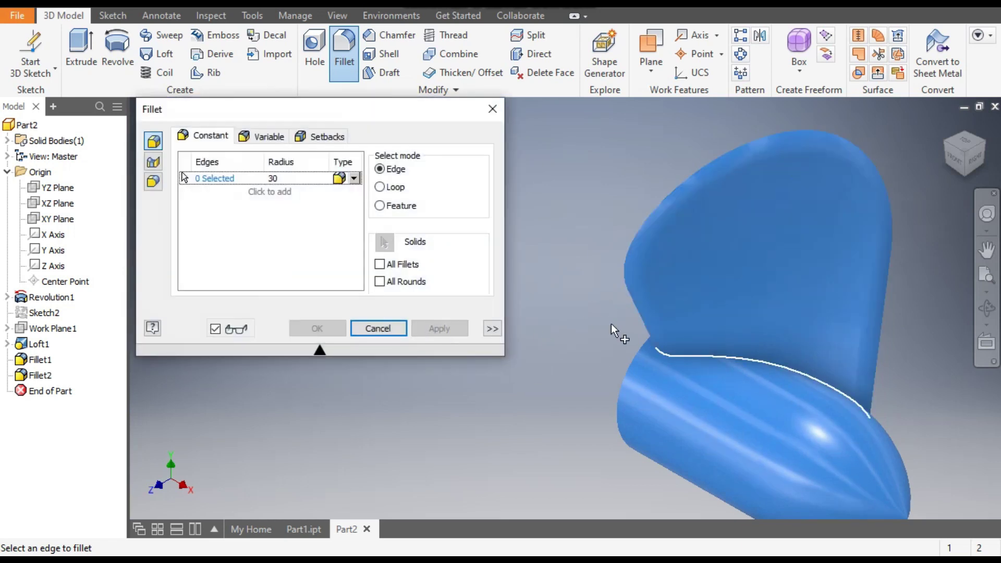
Fillet the edge loop where the blade meets the hub with a 10 mm radius and finish filleting
left_click(281, 180)
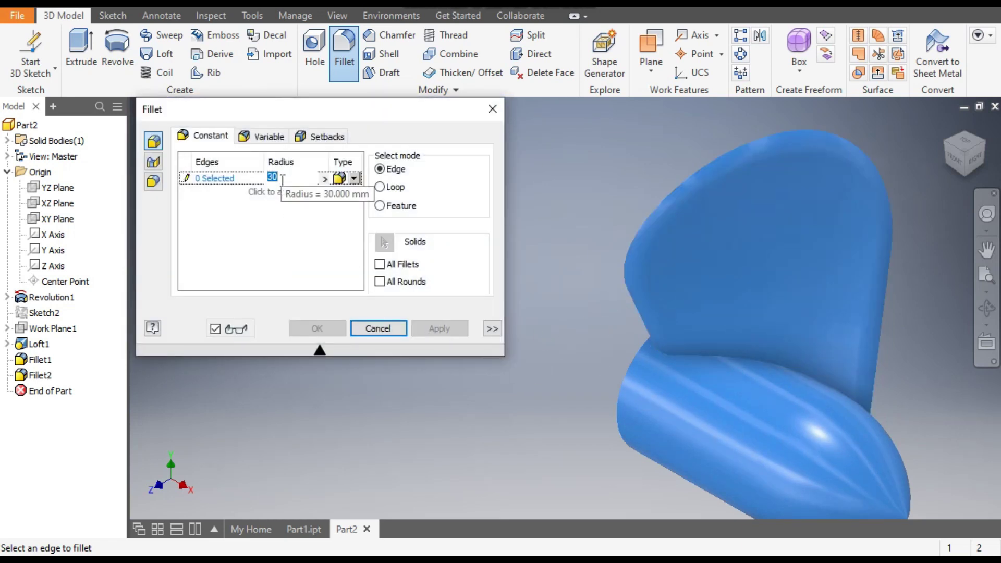
type("10")
left_click(213, 182)
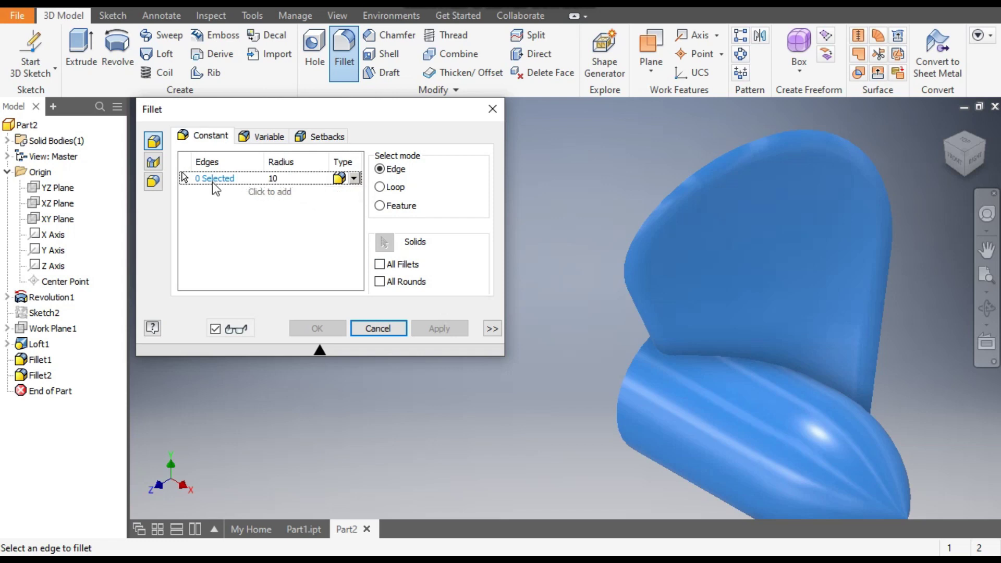
left_click(733, 356)
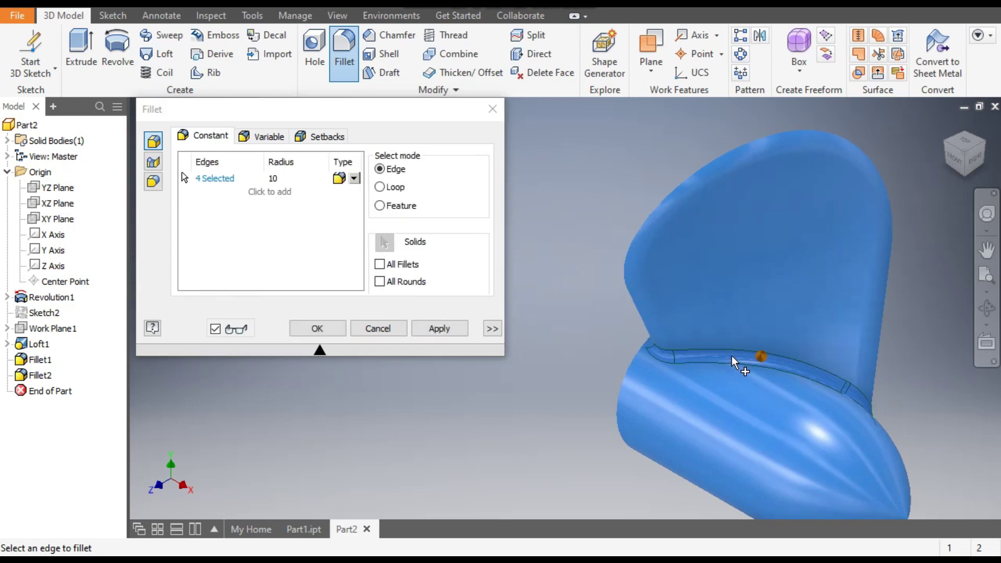
left_click(439, 329)
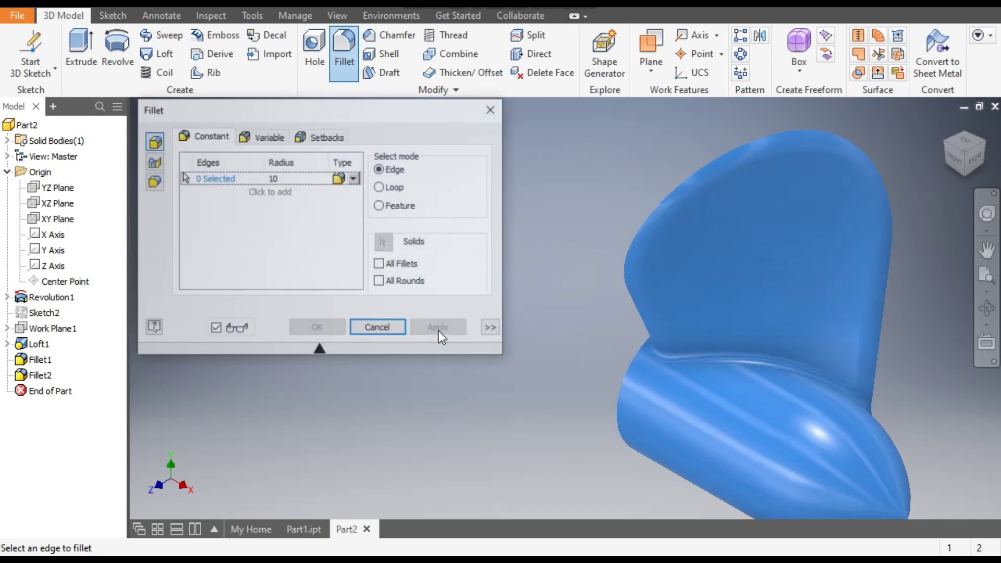
left_click(372, 332)
Create a circular pattern of the blade loft and its three fillets around the hub's axis, with 6 occurrences over 360 degrees
scroll(379, 334, "down", 3)
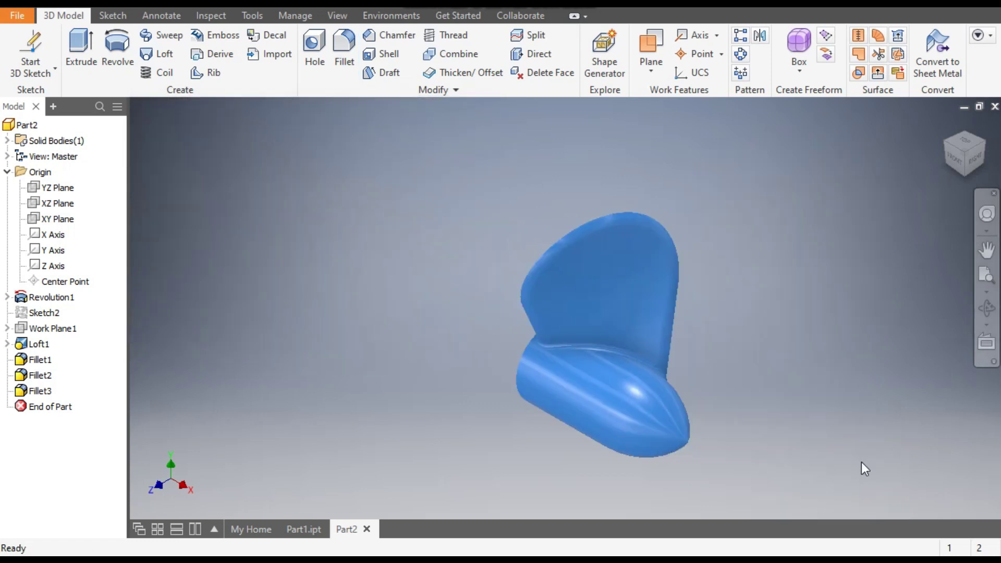
middle_click_drag(861, 462, 833, 441)
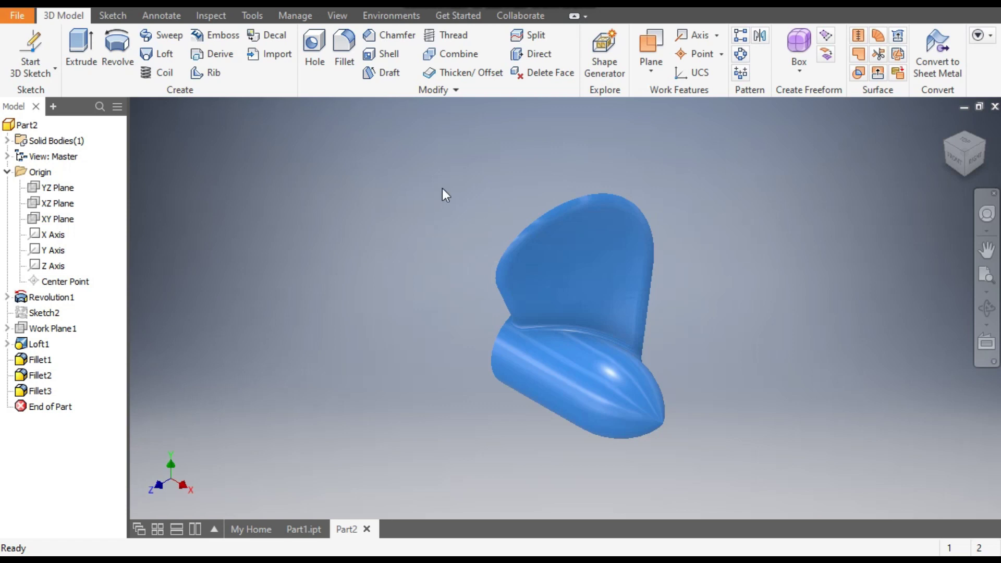
left_click(740, 55)
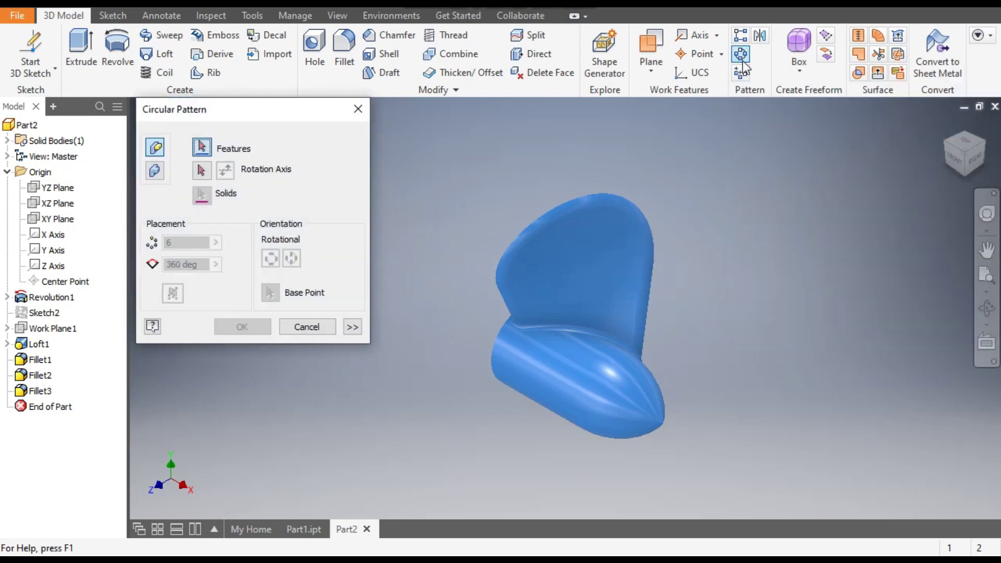
left_click(41, 345)
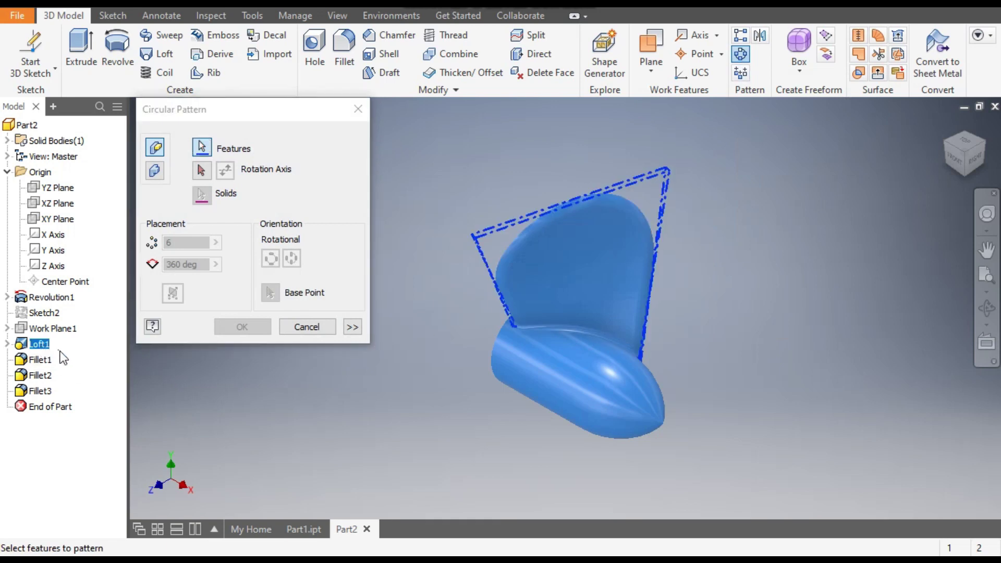
left_click(40, 360)
left_click(41, 376)
left_click(44, 391)
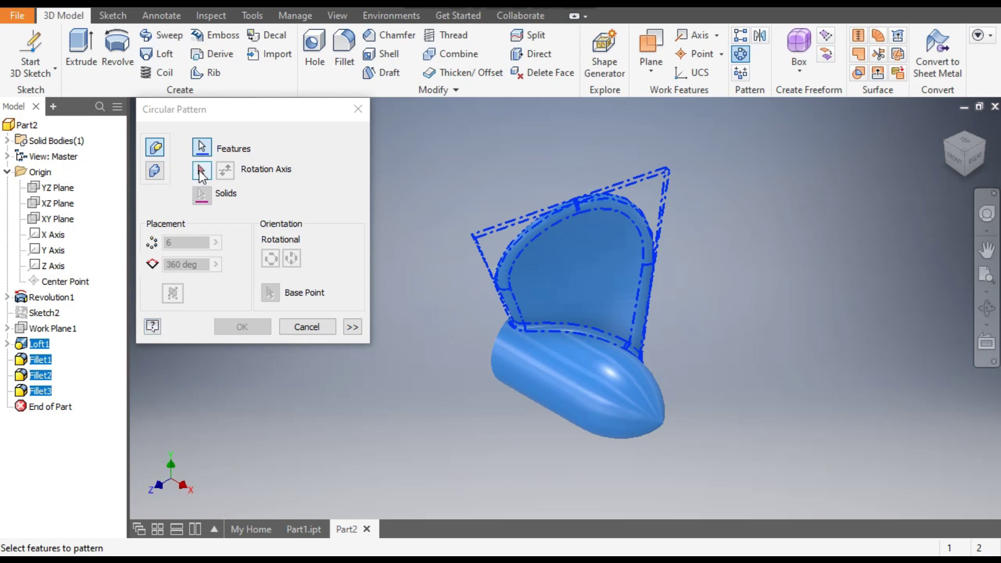
left_click(200, 172)
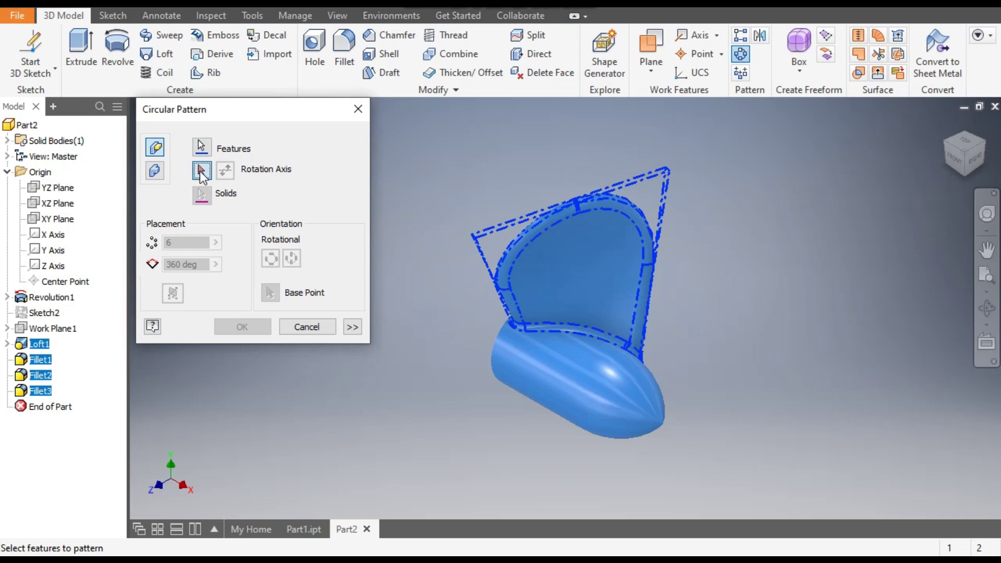
left_click(540, 370)
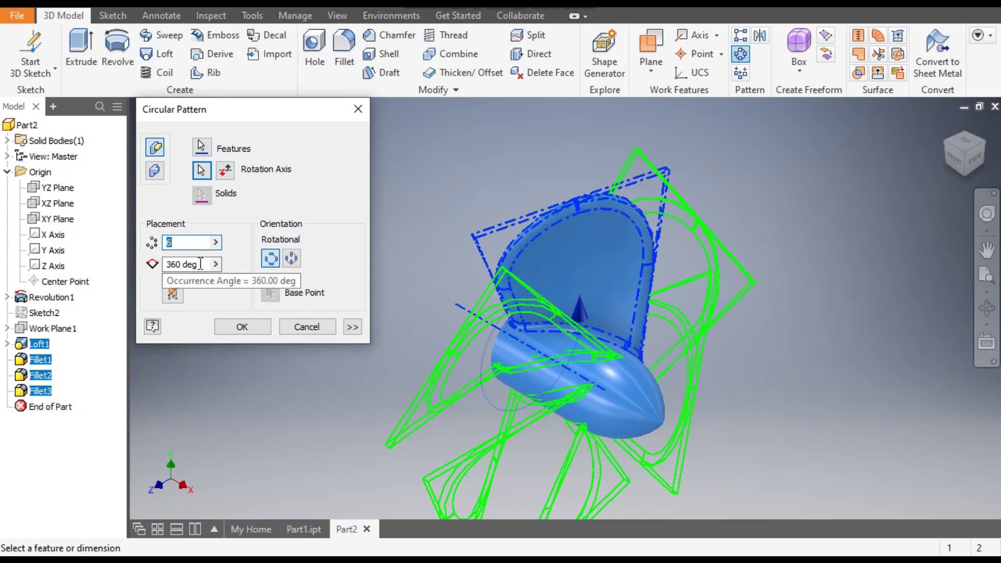
left_click(243, 327)
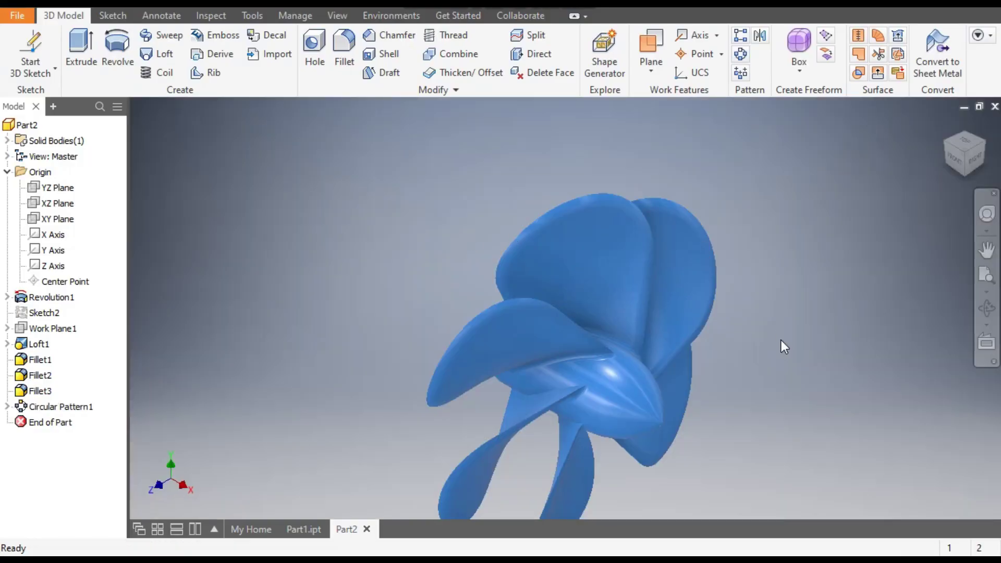
Turn on ground reflections with the propeller viewed from the nose of its hub
middle_click_drag(781, 340, 766, 313)
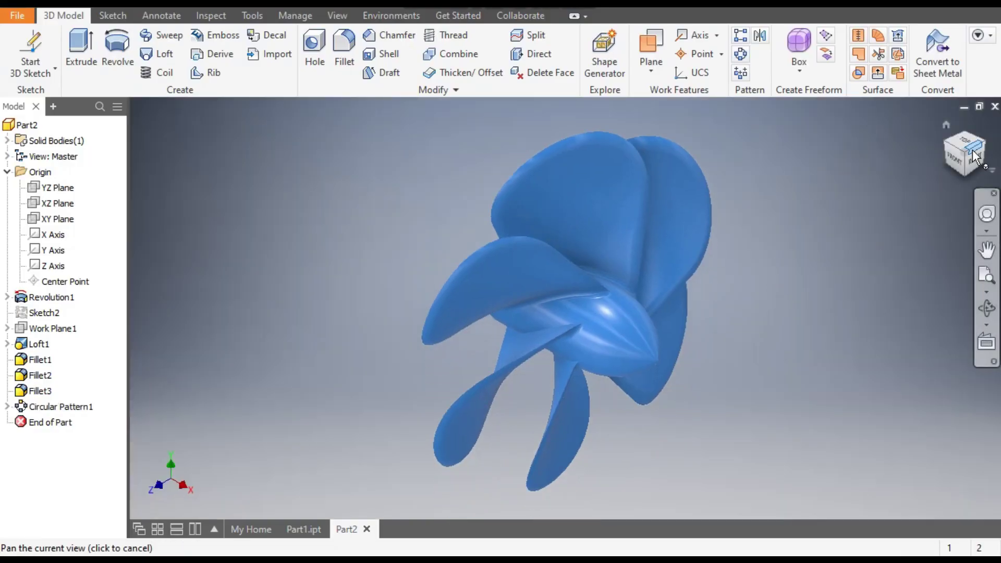
scroll(640, 324, "up", 2)
middle_click_drag(640, 323, 724, 368)
left_click(974, 165)
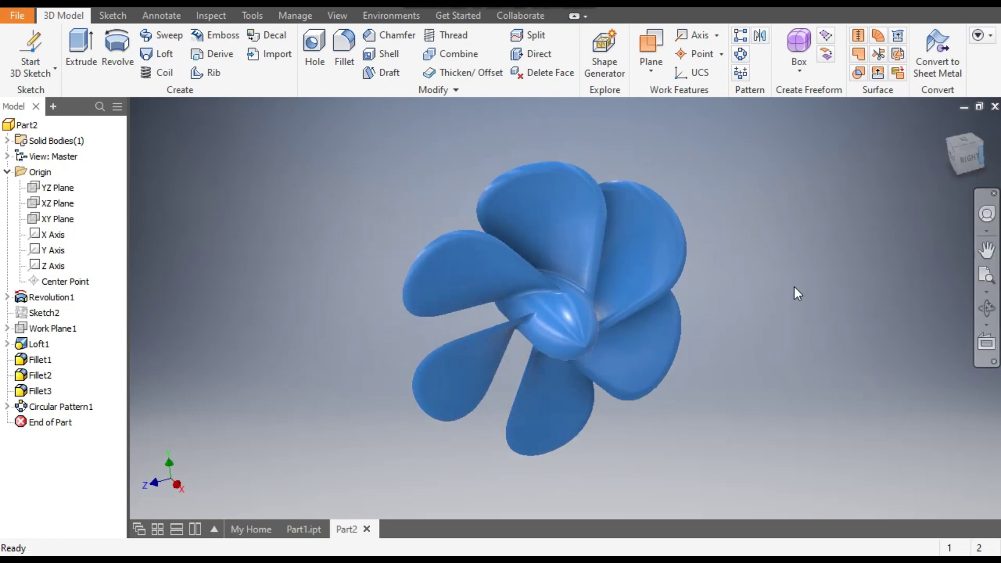
middle_click_drag(617, 333, 687, 401, "shift")
scroll(602, 346, "up", 2)
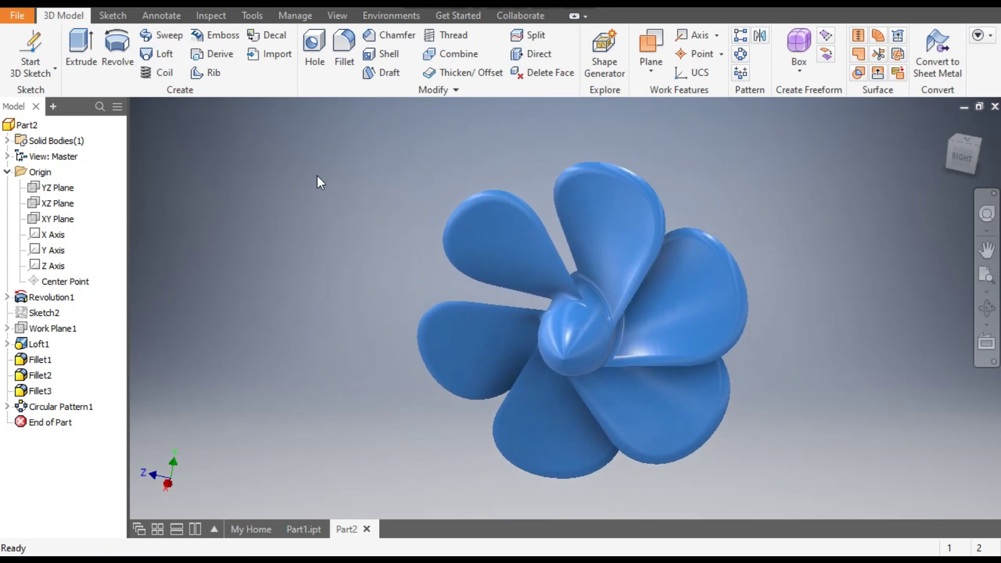
left_click(337, 15)
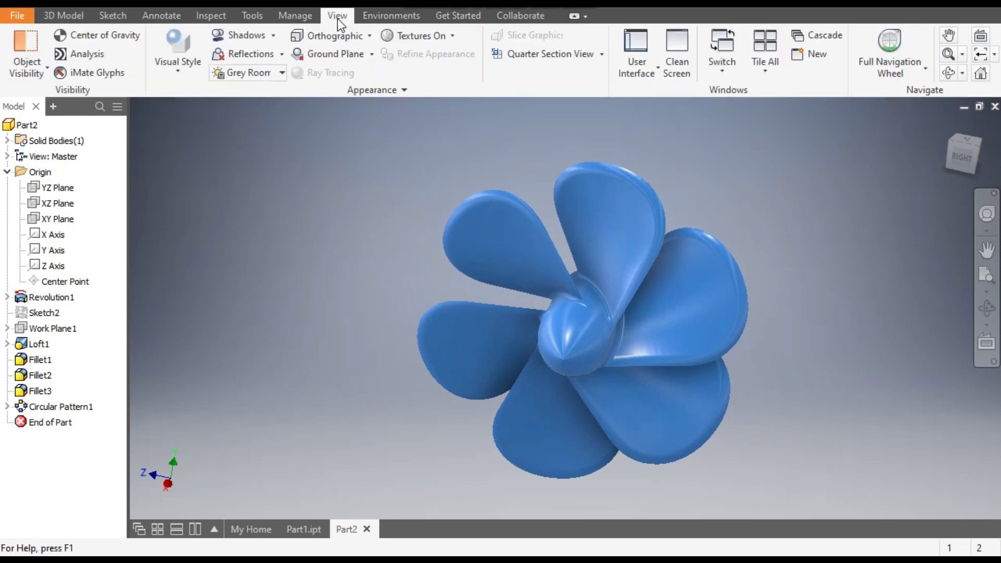
left_click(332, 52)
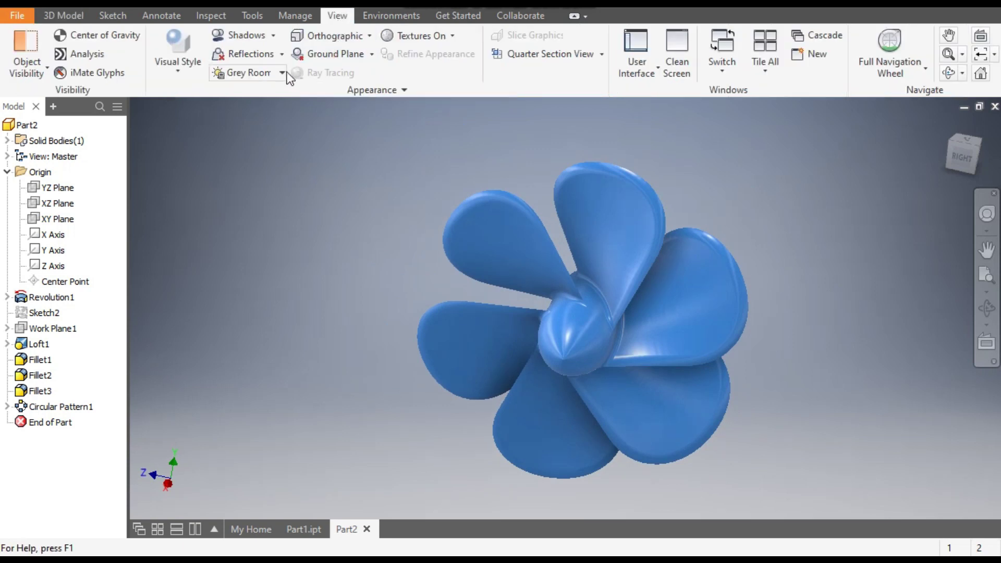
left_click(246, 58)
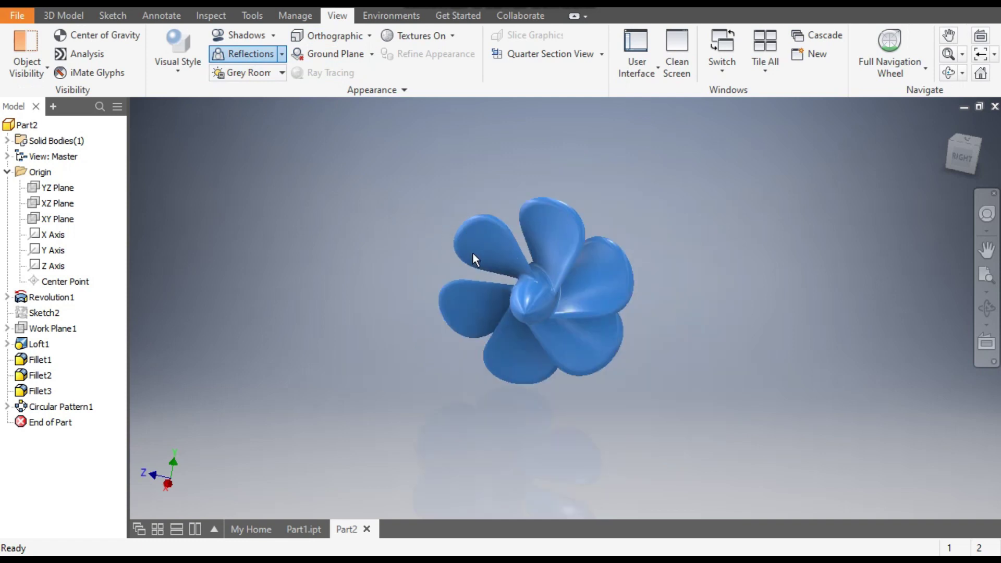
Turn on shadows for the propeller and frame the whole model together with its shadow
scroll(445, 229, "up", 3)
scroll(384, 224, "down", 4)
key("F2")
left_click_drag(384, 224, 340, 212)
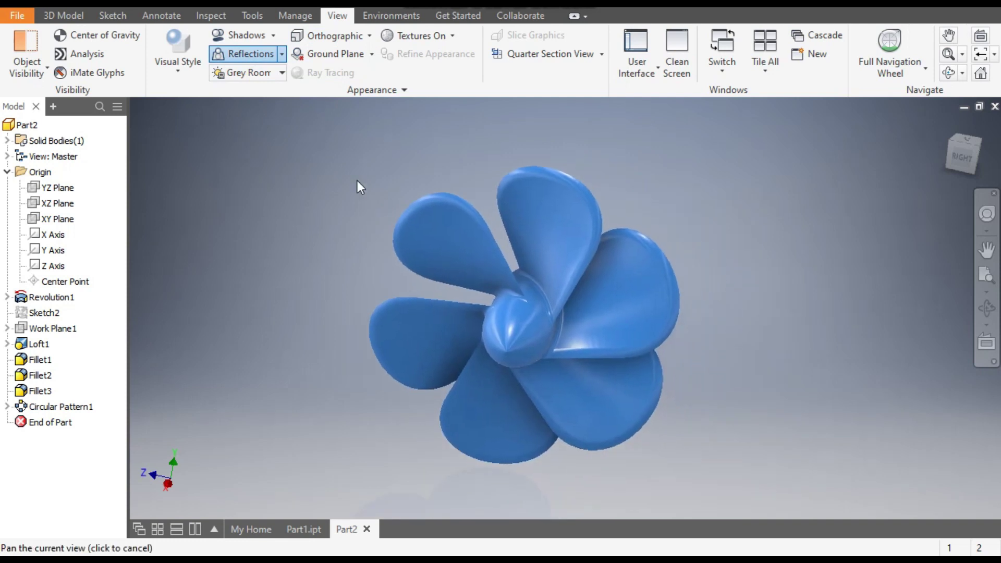
left_click(243, 34)
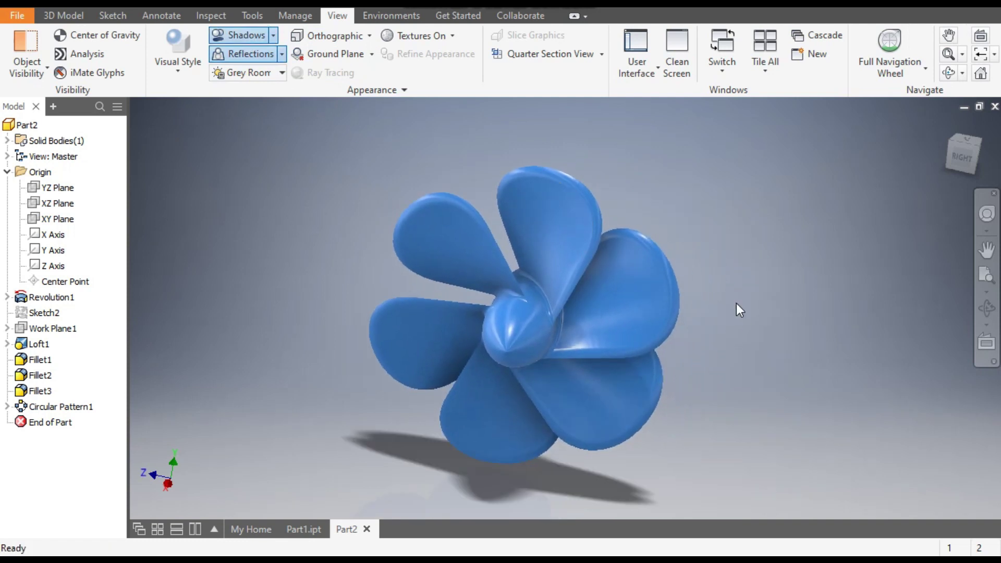
left_click_drag(725, 344, 740, 348)
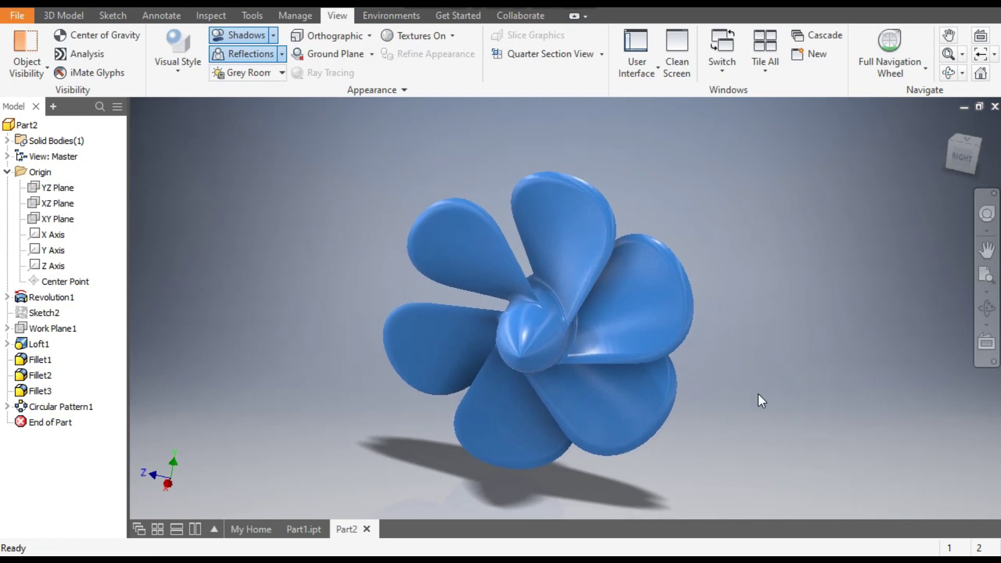
left_click_drag(702, 430, 699, 415)
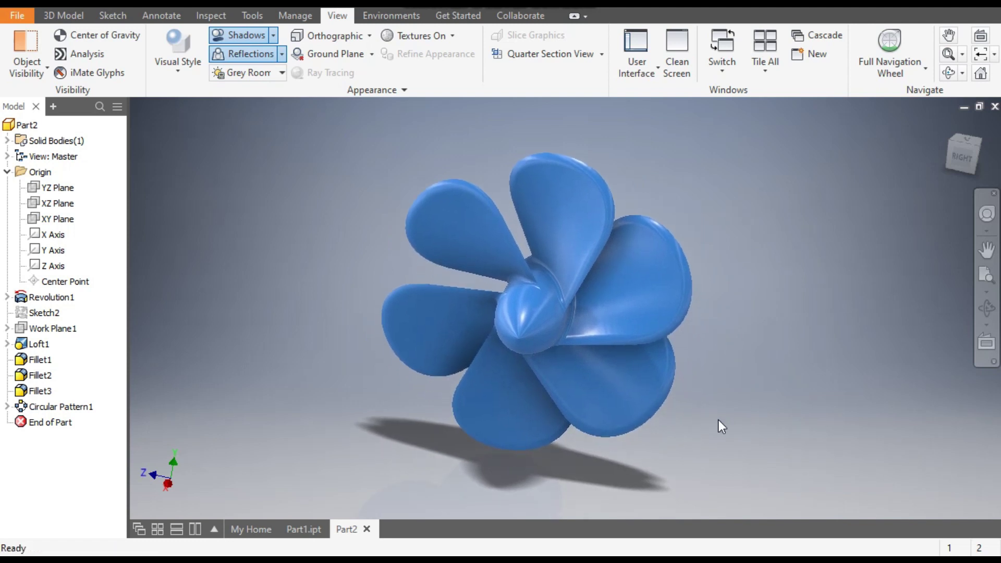